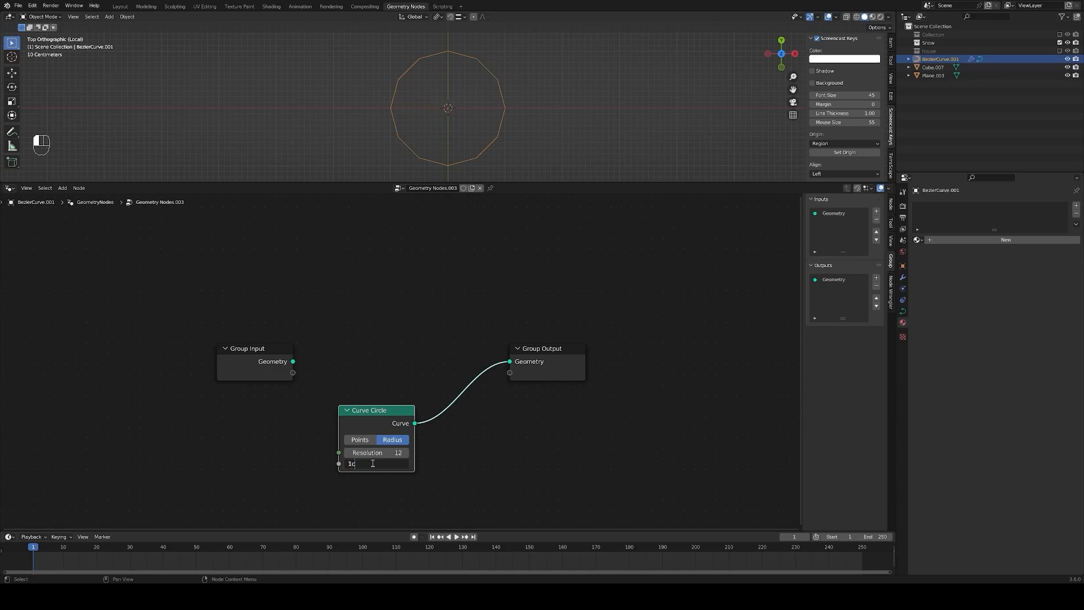
Set the Curve Circle radius to 0.01 m and expose it as a Radius input of the node group.
key("Return")
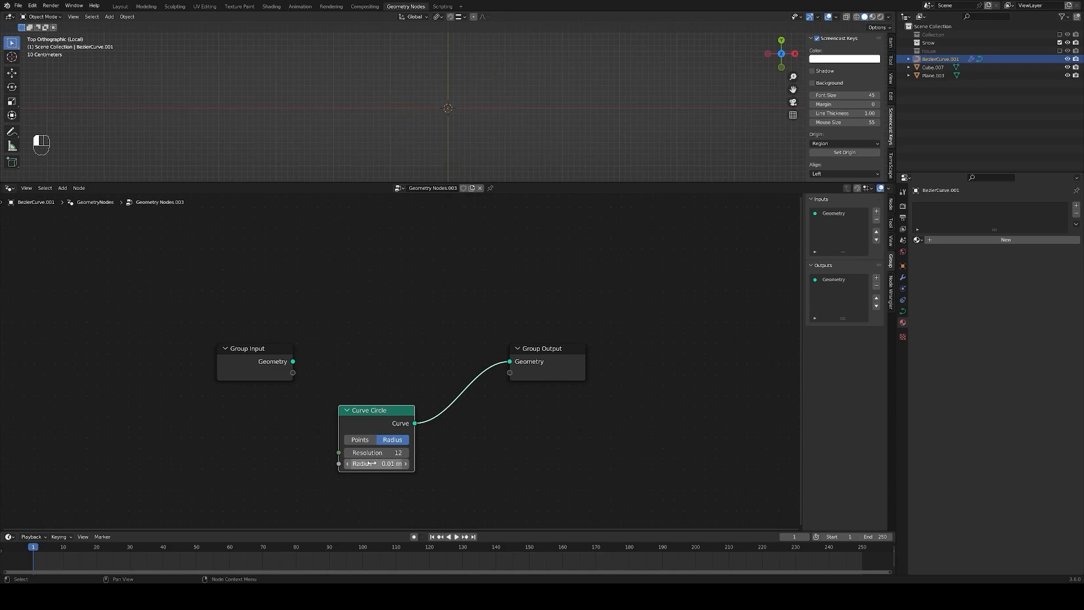
key("KP_Decimal")
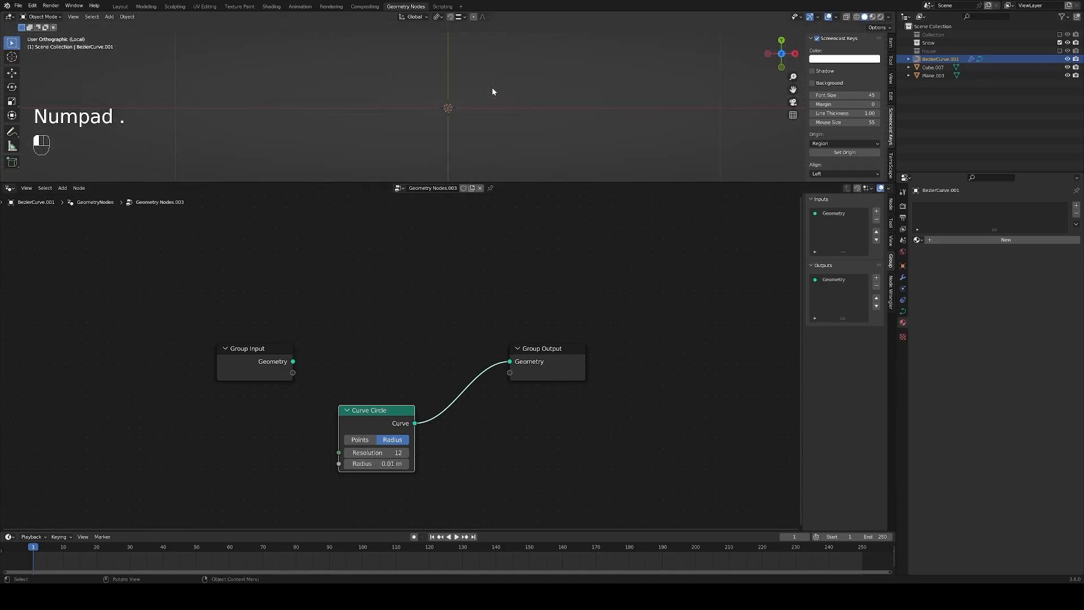
left_click(284, 375)
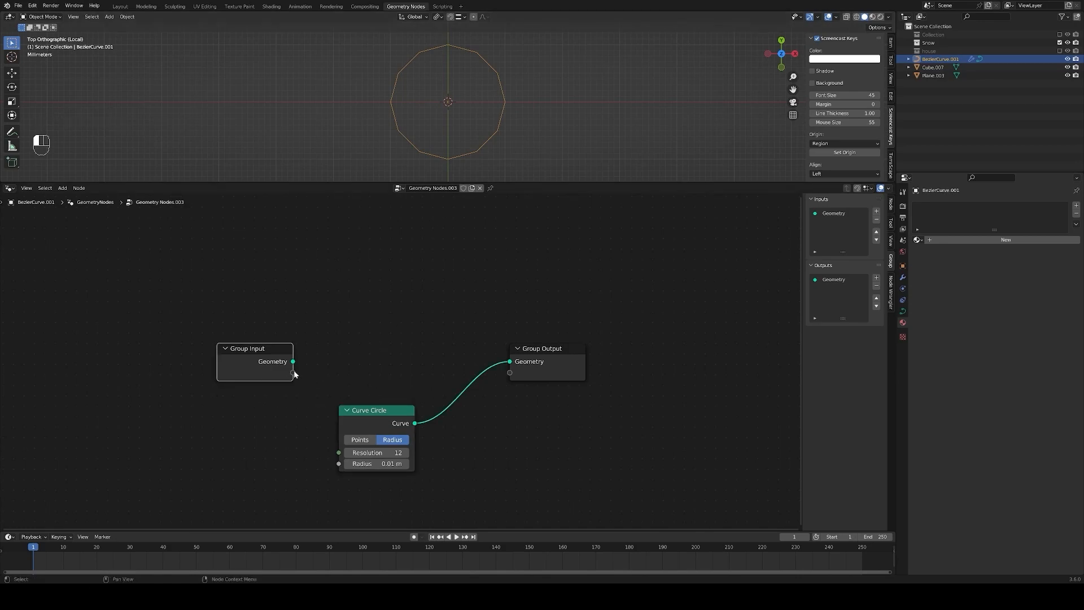
left_click_drag(294, 374, 339, 464)
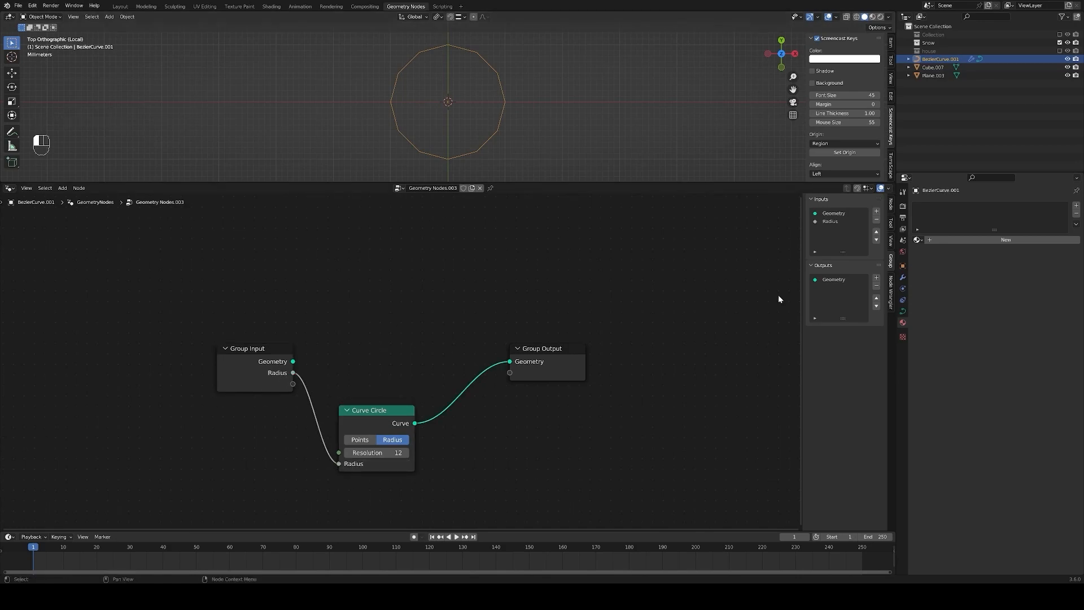
left_click(902, 277)
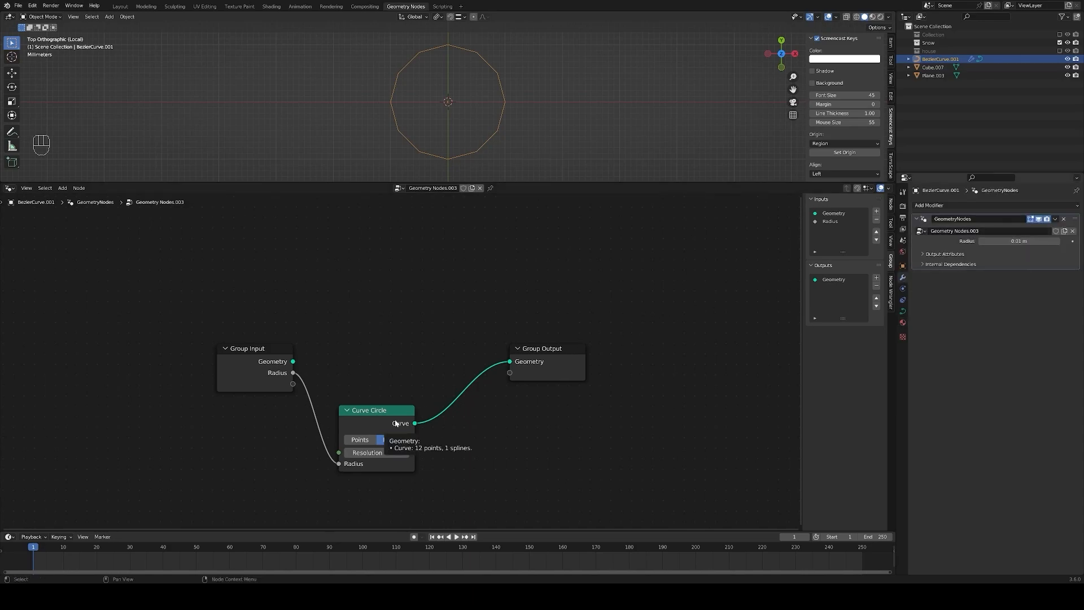
Add a Curve to Mesh node and place it above the Curve Circle node.
key("shift+a")
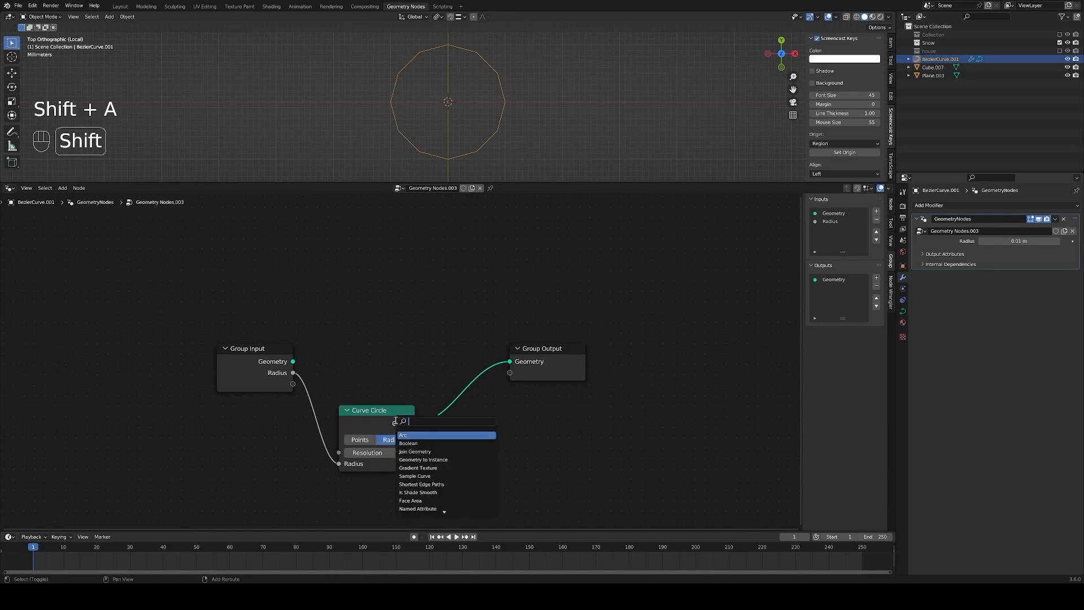
type("curve t")
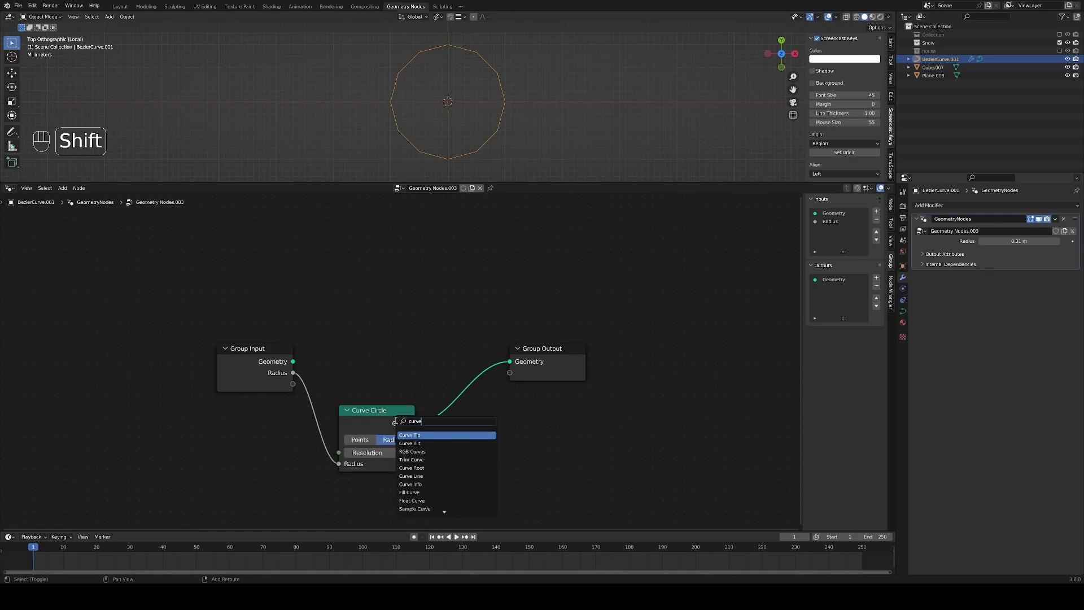
key("Down")
key("Down")
key("Return")
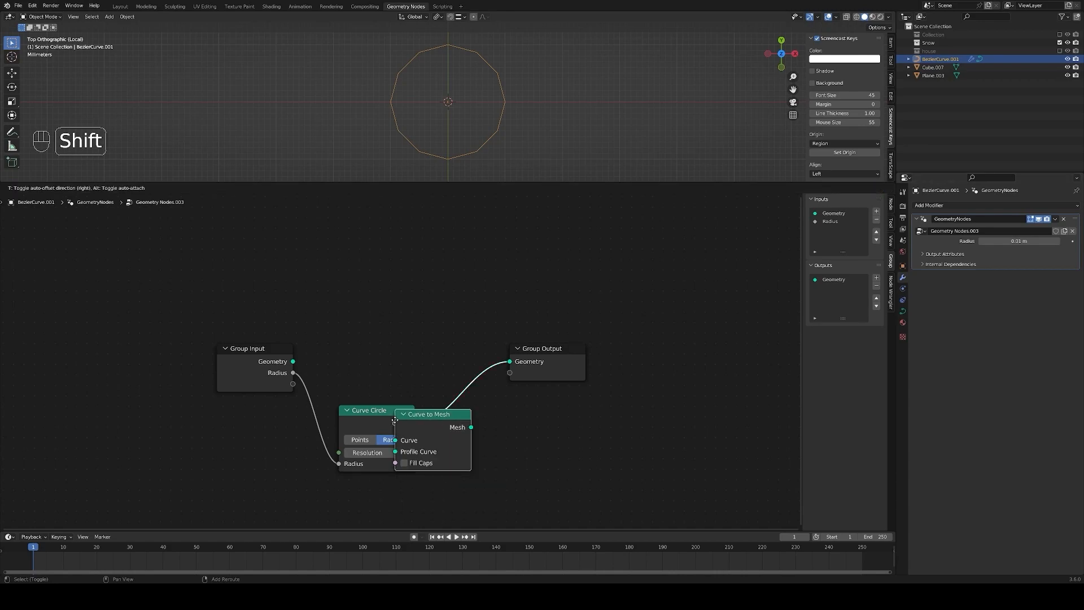
left_click(351, 332)
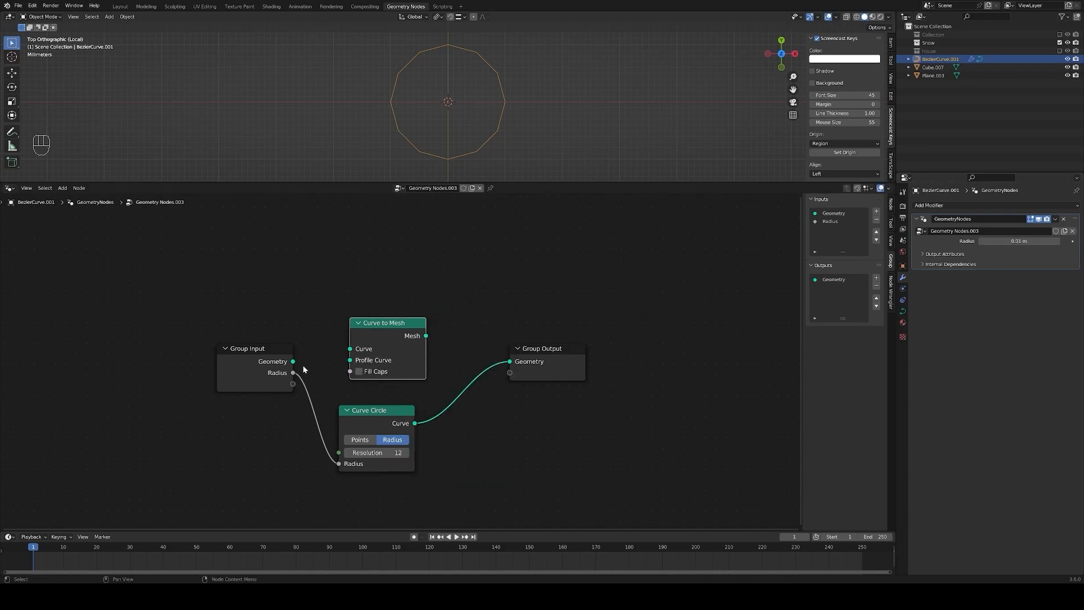
Wire the group geometry through Curve to Mesh into the Group Output, using Curve Circle as the profile curve, and space the nodes apart.
left_click_drag(293, 361, 350, 349)
left_click_drag(425, 336, 510, 362)
left_click_drag(414, 423, 350, 361)
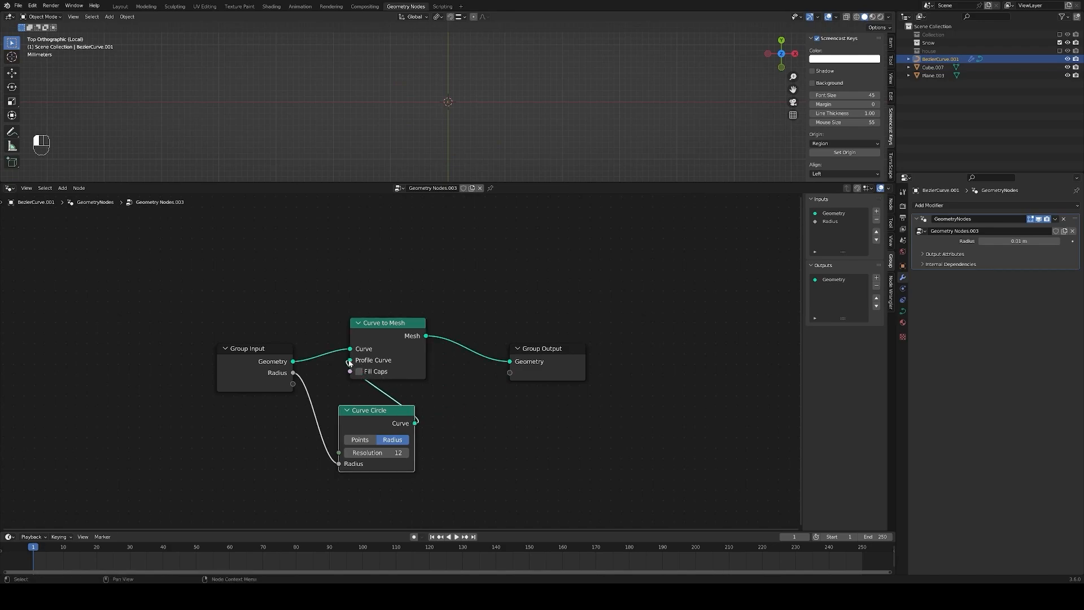
left_click_drag(406, 336, 634, 350)
Examine the full length of the tube mesh along the curve in the 3D viewport.
key("KP_Subtract")
key("KP_Subtract")
key("KP_Subtract")
key("KP_Subtract")
key("KP_Subtract")
key("KP_Subtract")
key("KP_Subtract")
key("KP_Subtract")
key("KP_Subtract")
key("KP_Subtract")
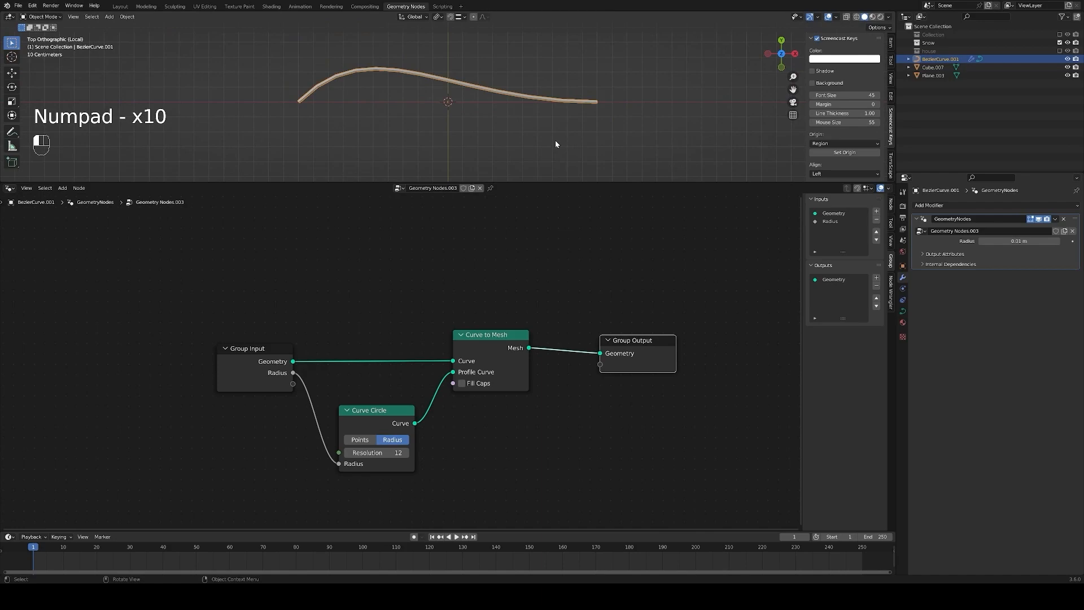
key("KP_Add")
key("KP_Add")
key("KP_Add")
Insert a Resample Curve node between the Group Input geometry and Curve to Mesh.
key("shift+a")
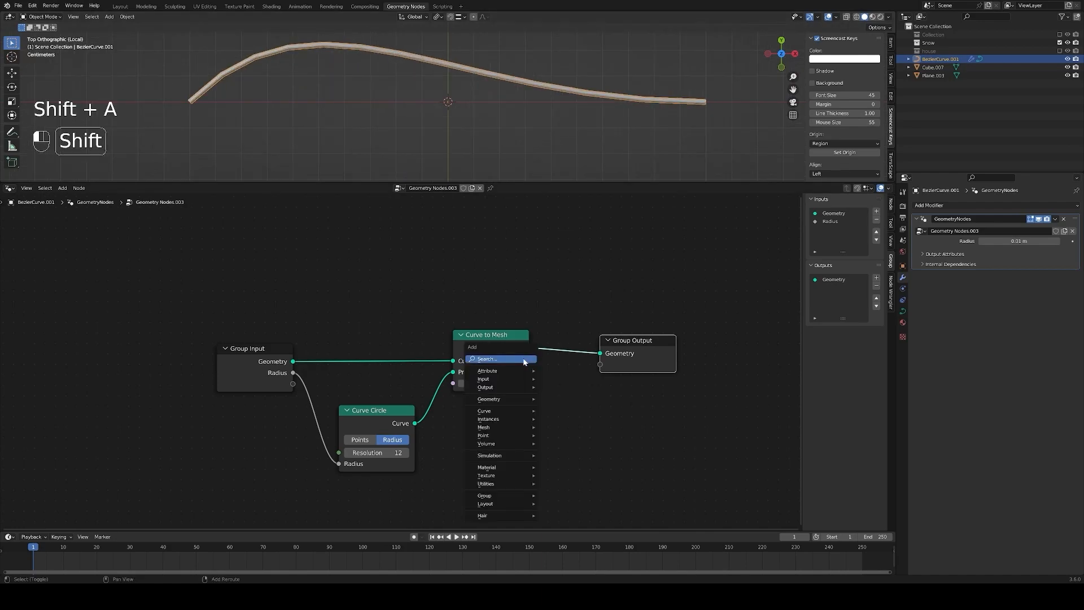
left_click(525, 360)
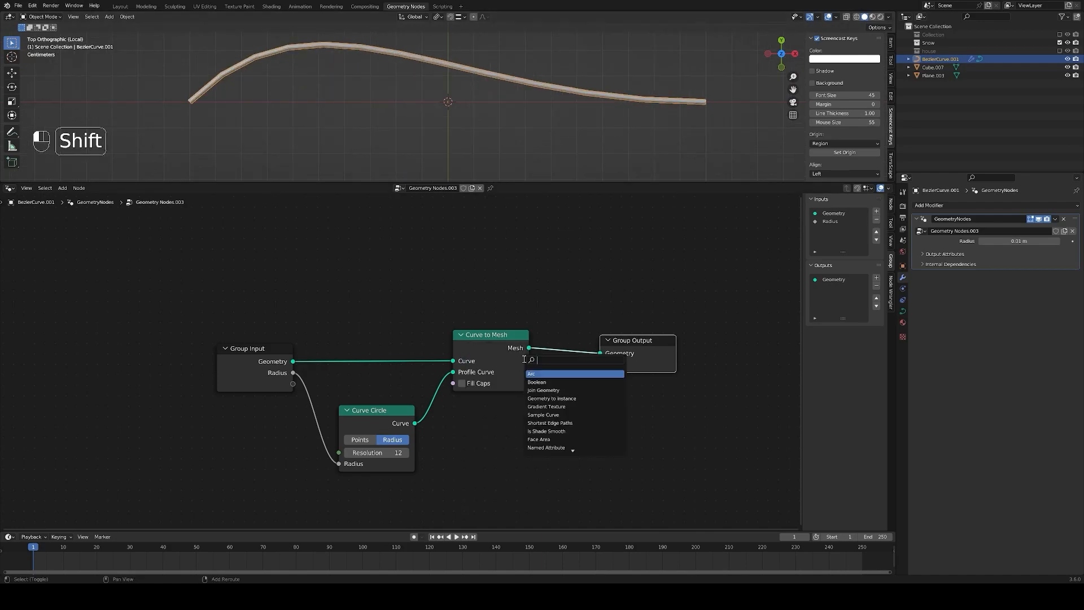
type("res")
key("Return")
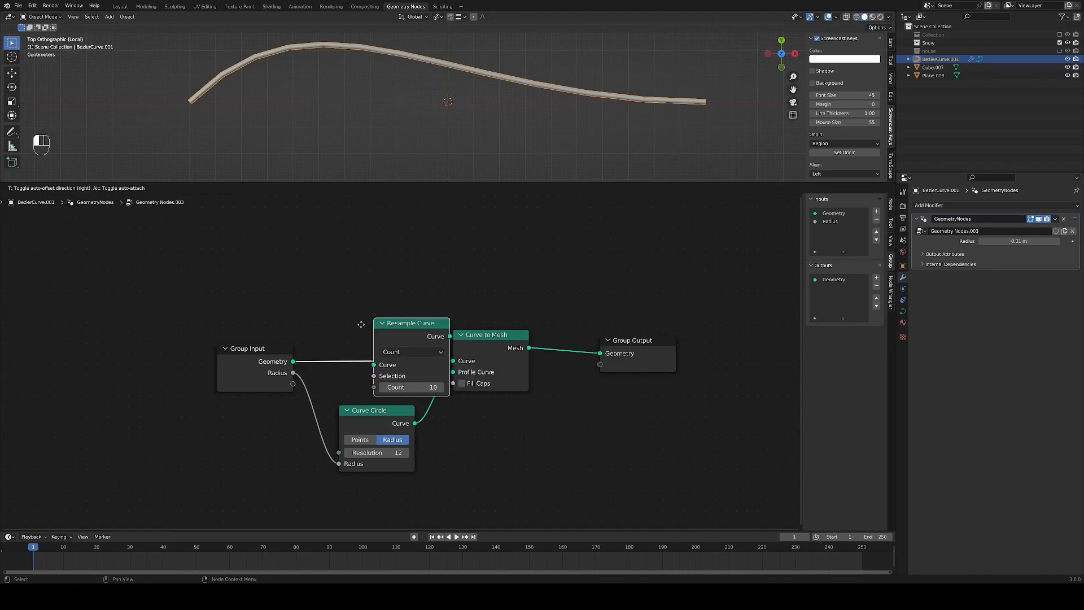
left_click(339, 330)
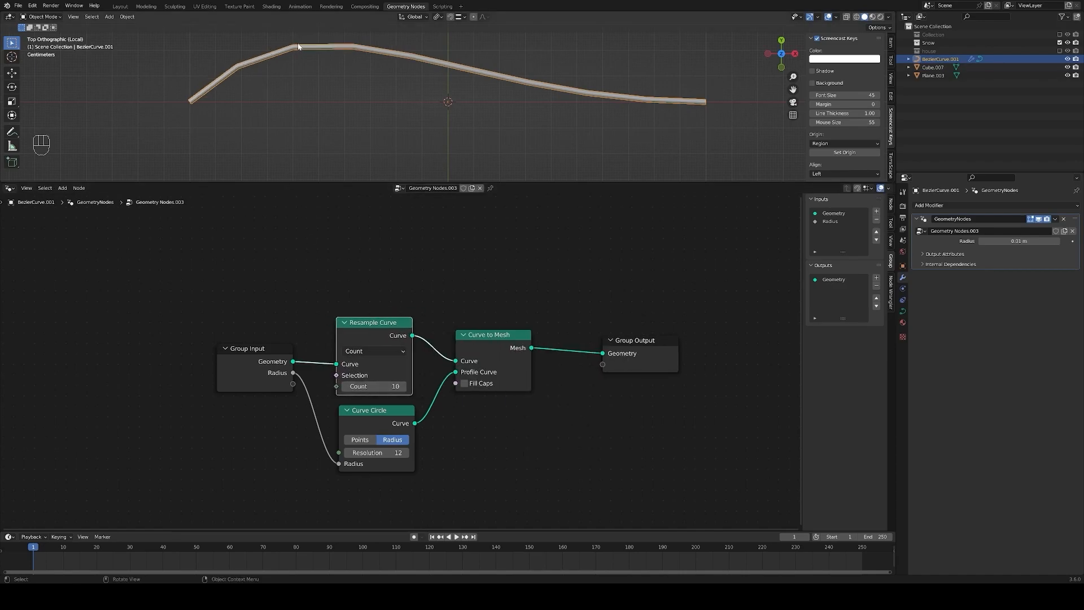
Try Resample Curve counts of 2 and 30, and set the count back to 10.
left_click_drag(384, 386, 411, 386)
left_click(384, 384)
type("2")
key("Return")
left_click(384, 383)
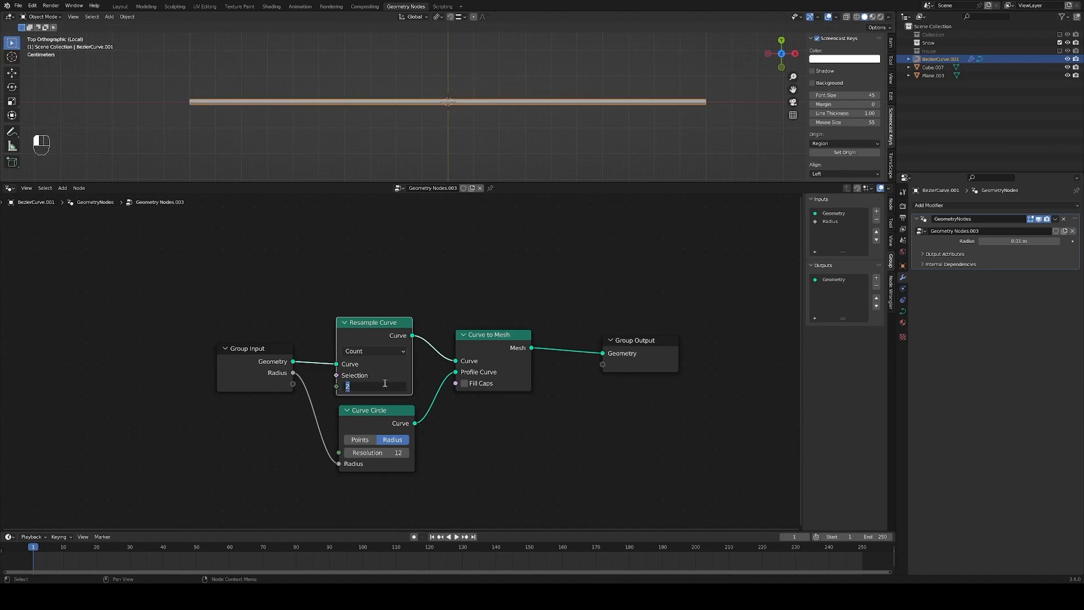
type("30")
key("Return")
left_click(384, 384)
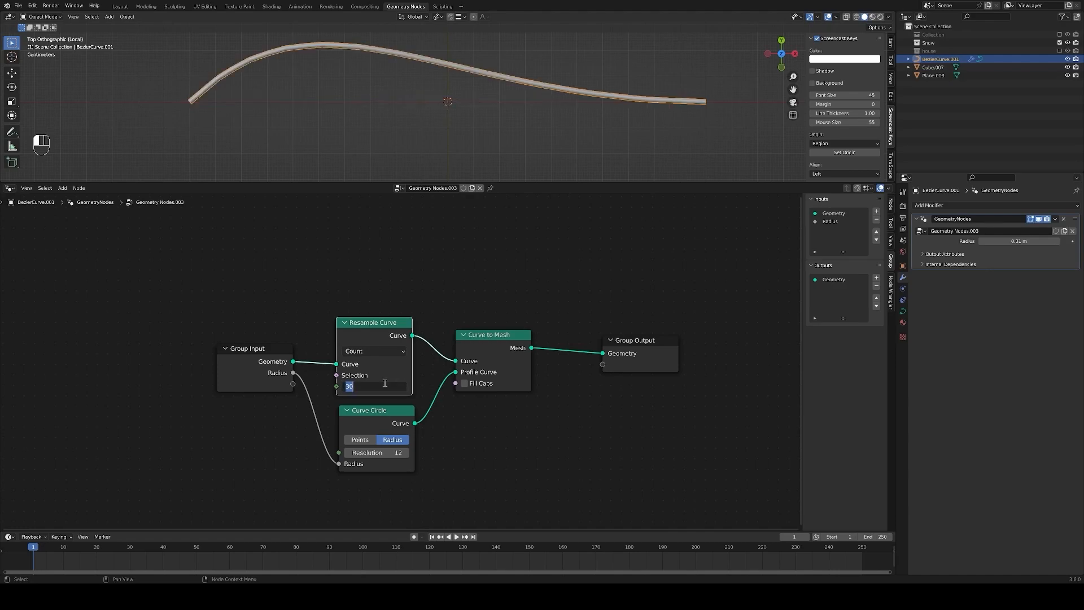
type("10")
key("Return")
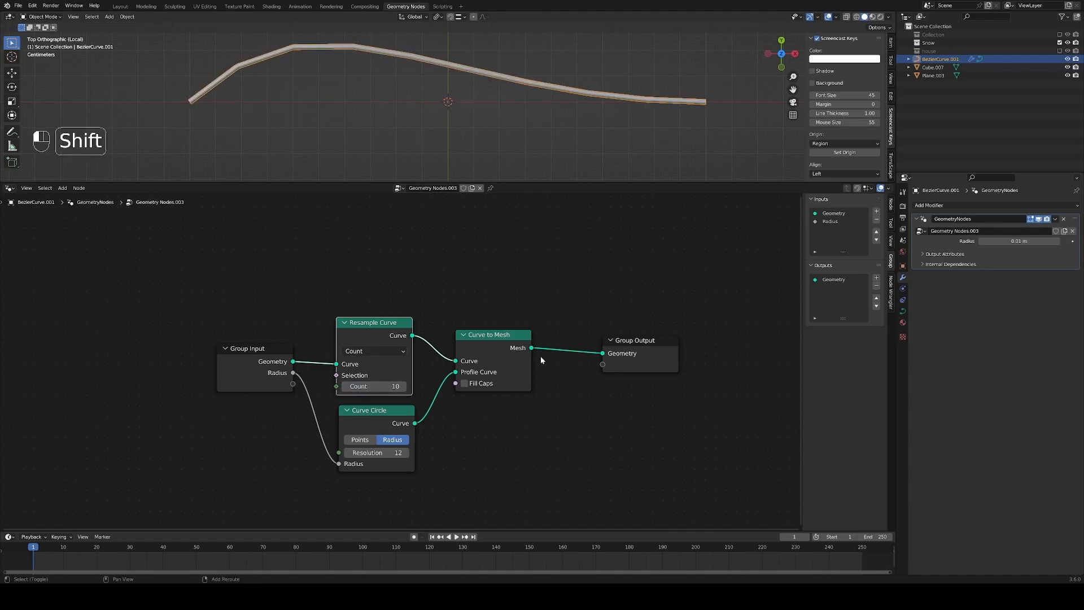
Insert a Subdivision Surface node between Curve to Mesh and Group Output, with its level set to 0.
key("shift+a")
type("sub")
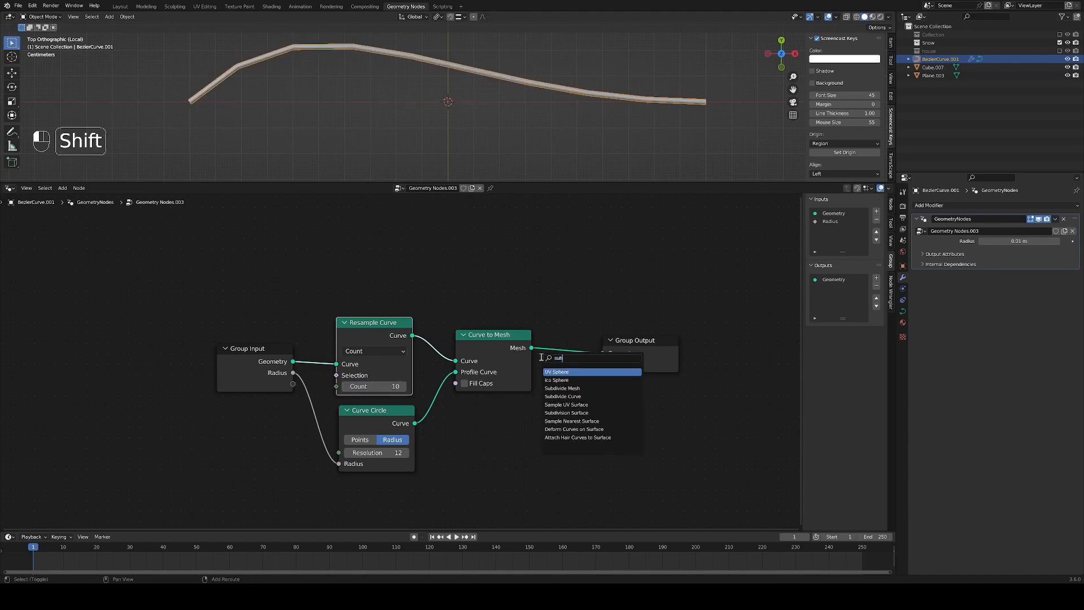
key("Down")
key("Down")
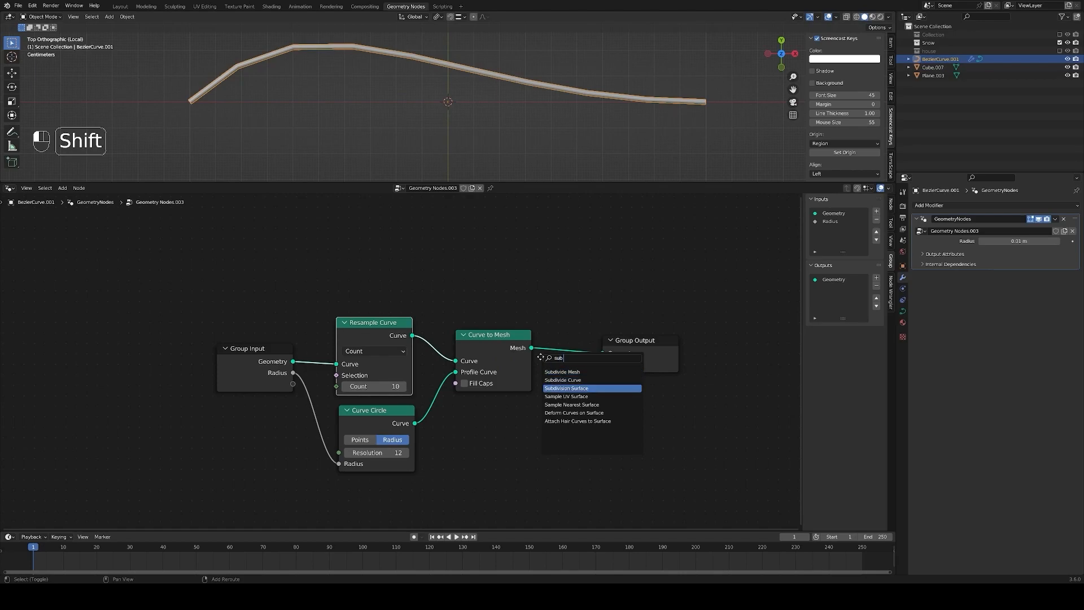
key("Return")
left_click(541, 358)
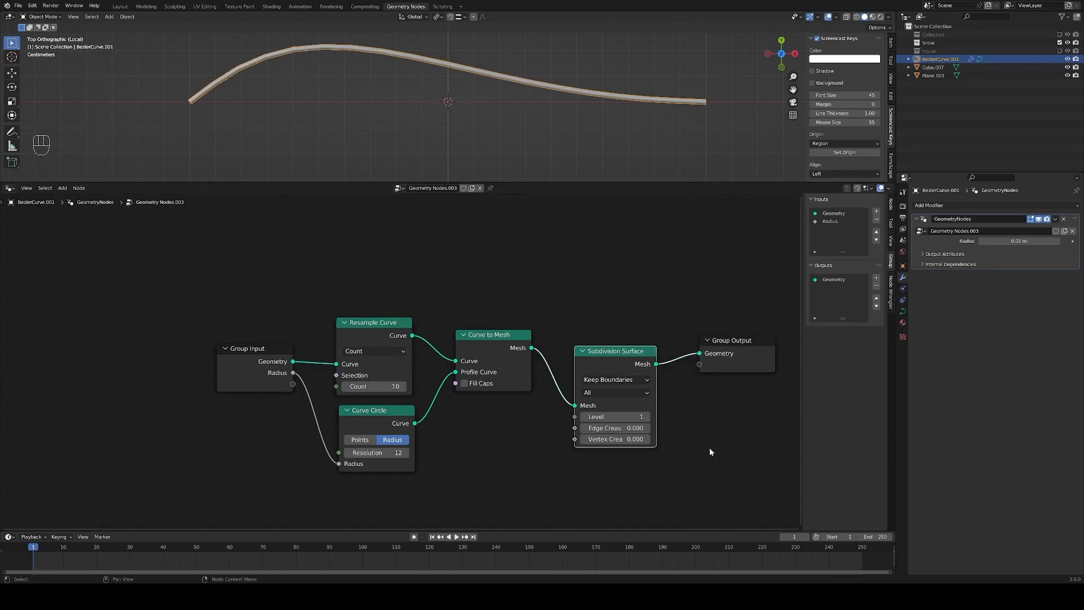
left_click_drag(613, 421, 586, 418)
left_click_drag(621, 353, 645, 316)
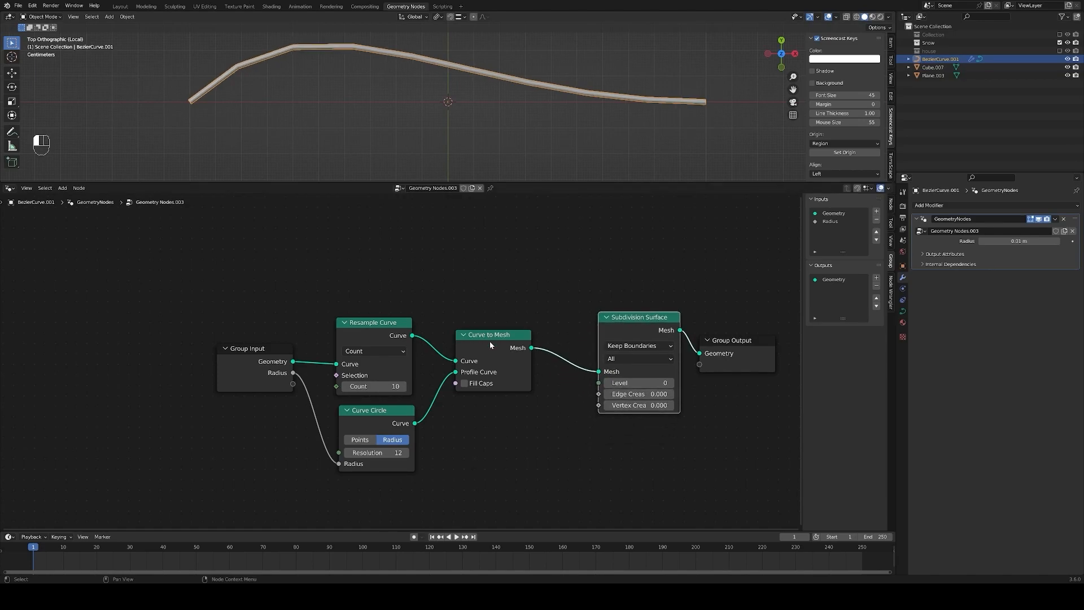
Insert a Set Spline Type node after Resample Curve and set its spline type to Bezier.
key("shift+a")
type("e")
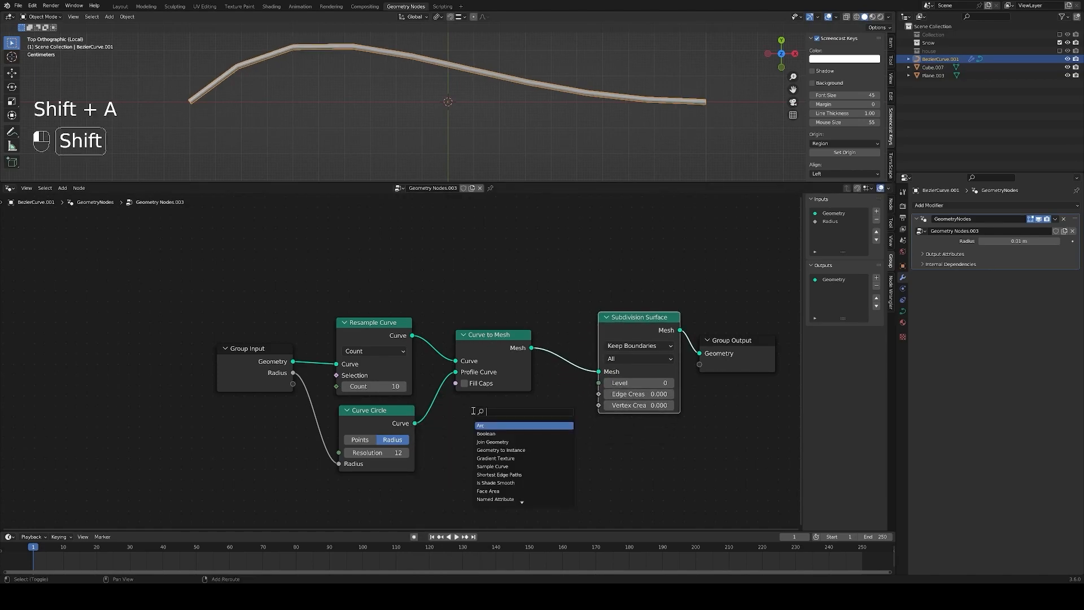
key("BackSpace")
type("set s")
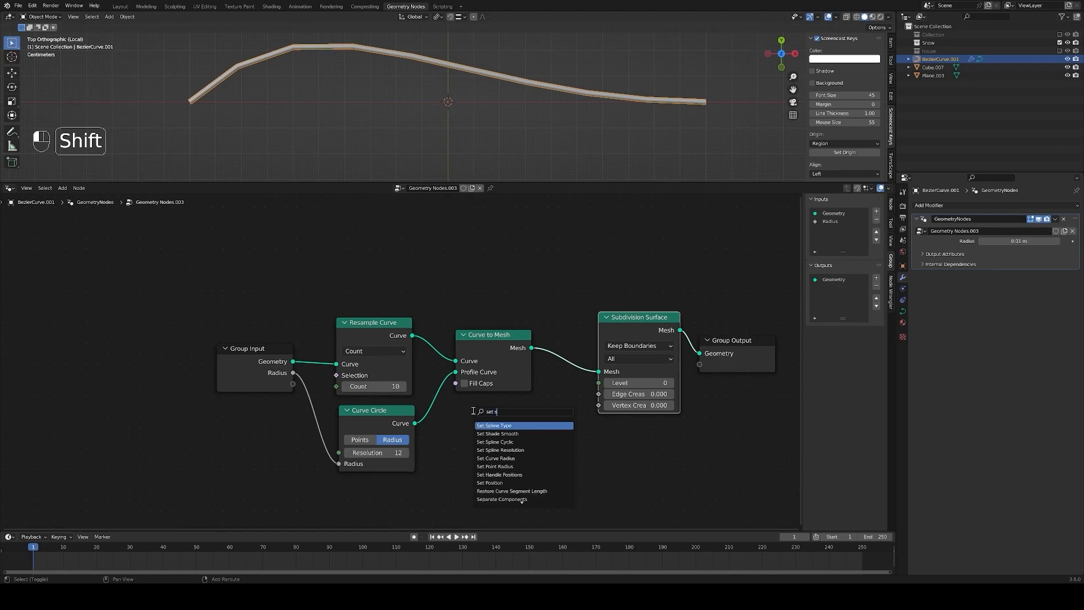
key("Return")
left_click(483, 325)
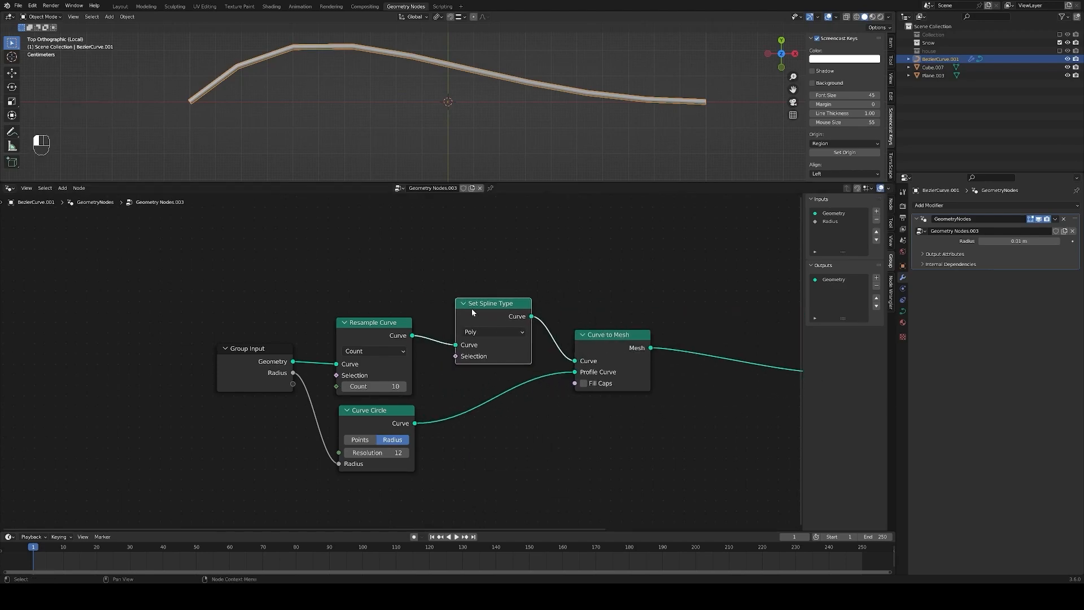
left_click(485, 332)
left_click(477, 367)
Insert a Set Handle Type node with Auto handles between Set Spline Type and Curve to Mesh.
key("shift+a")
type("set h")
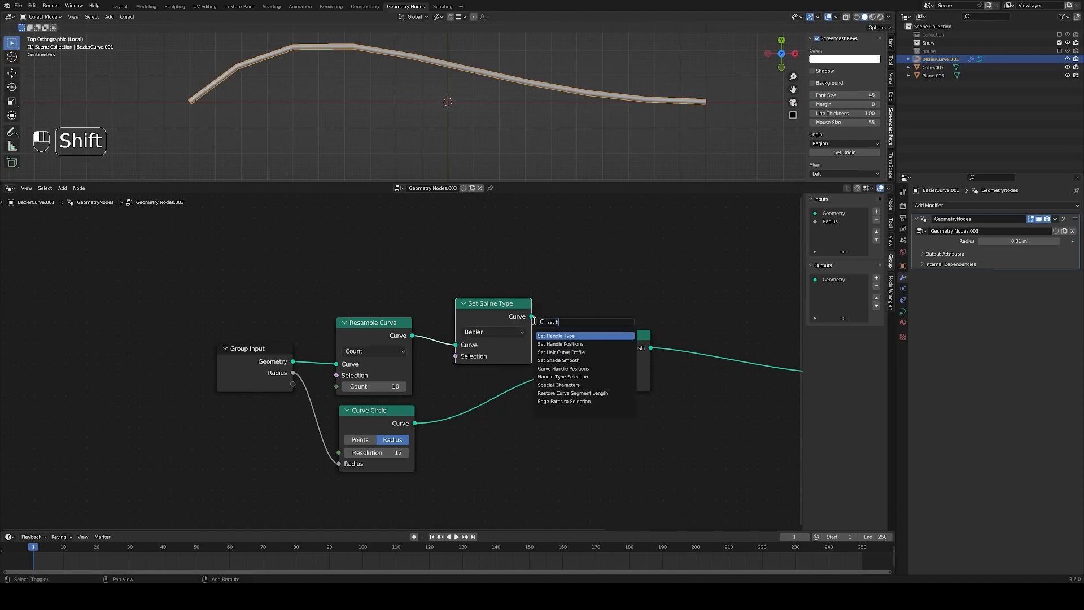
key("Return")
left_click(525, 271)
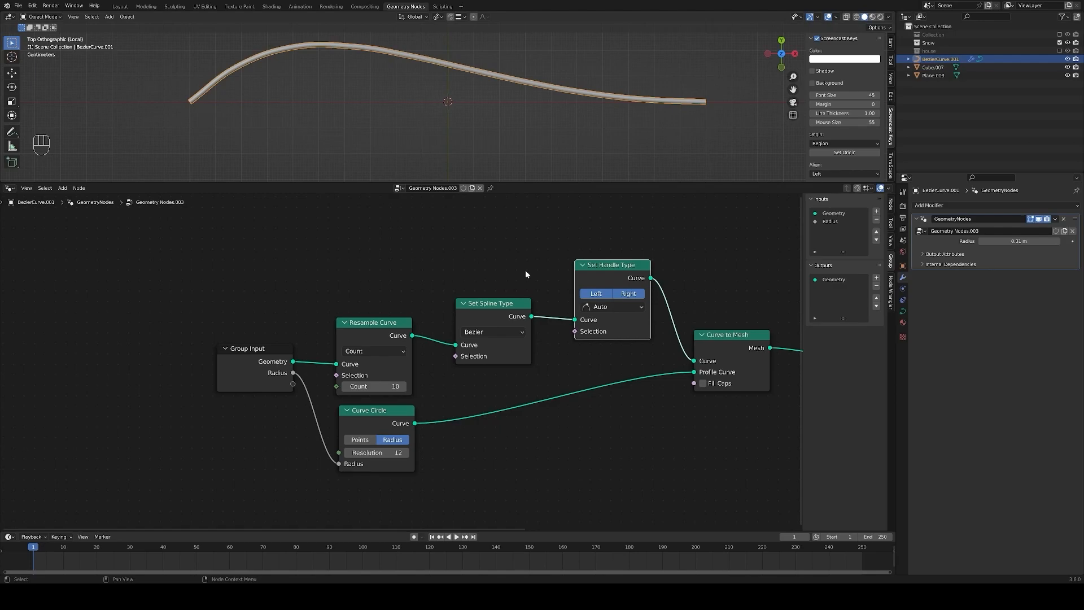
Expose the Resample Curve count as a group input and name the two value inputs "Wire Radius" and "wire point resolution".
key("KP_Subtract")
key("KP_Subtract")
key("KP_Subtract")
key("KP_Subtract")
key("KP_Subtract")
key("KP_Subtract")
key("KP_Subtract")
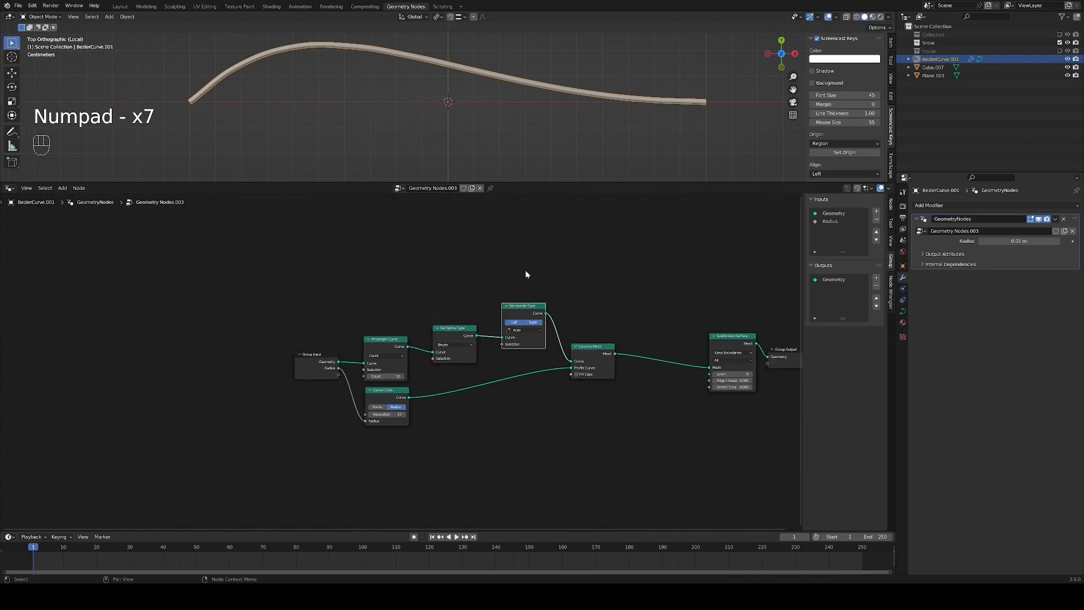
left_click_drag(364, 376, 337, 374)
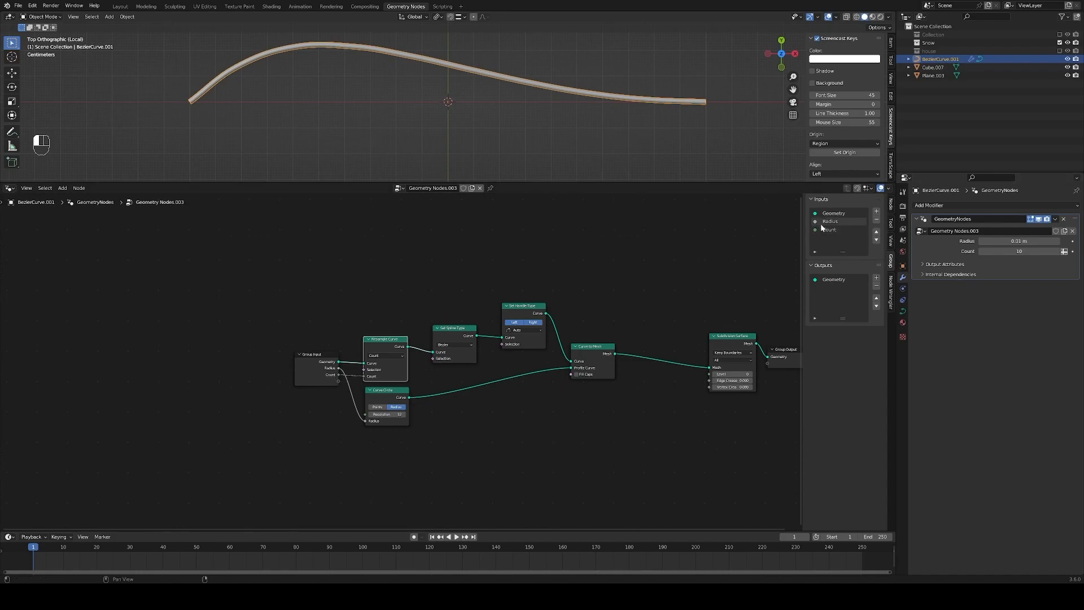
double_click(831, 232)
type("solu...")
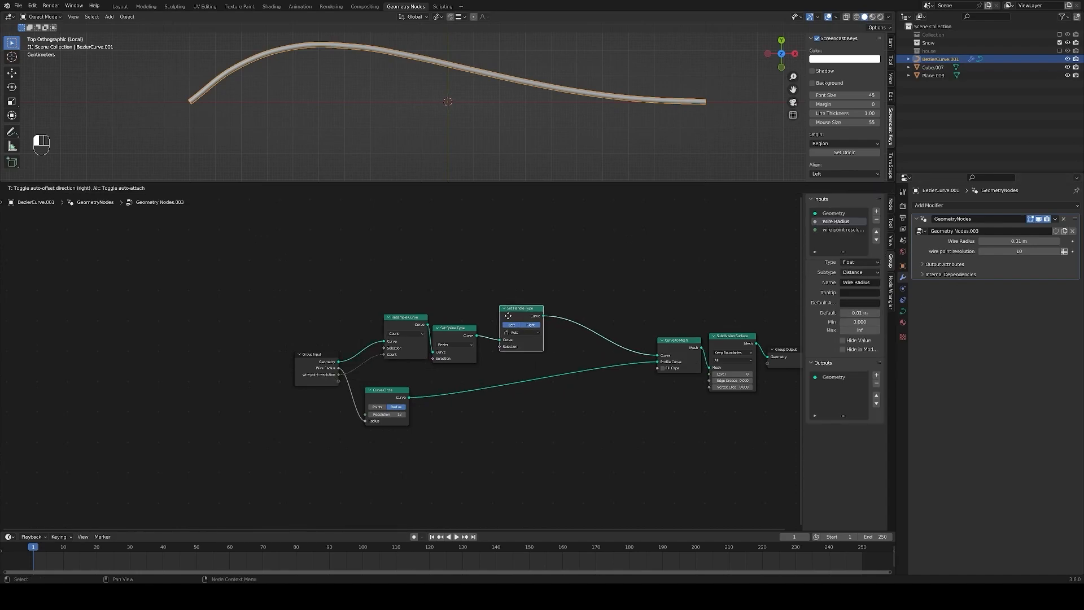
Group the Resample Curve, Set Spline Type and Set Handle Type nodes in one frame and the repositioned Curve Circle node in another.
left_click_drag(510, 319, 490, 322)
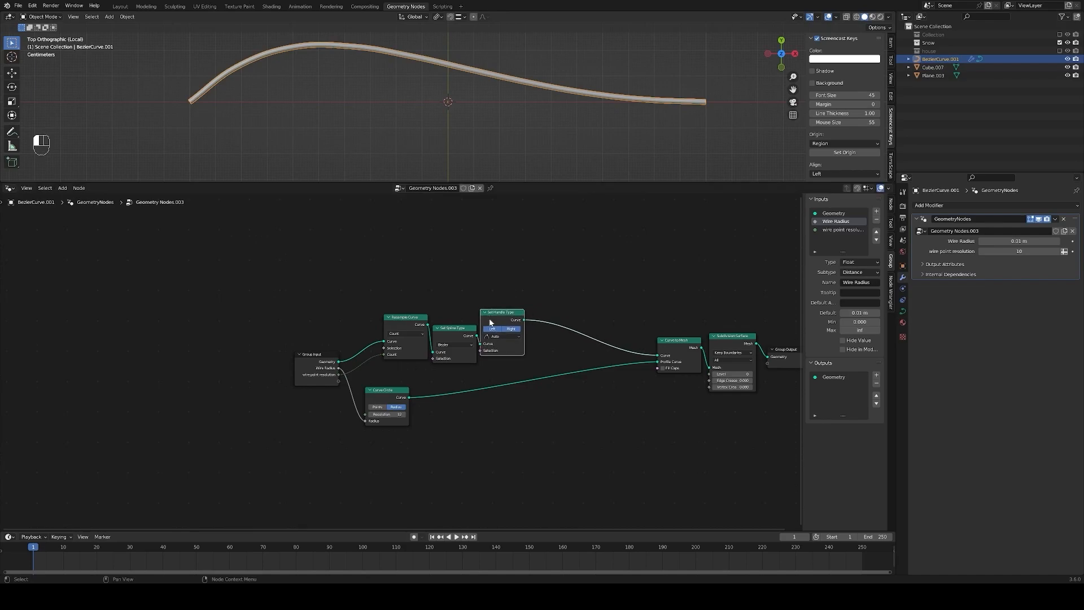
left_click_drag(499, 366, 391, 276)
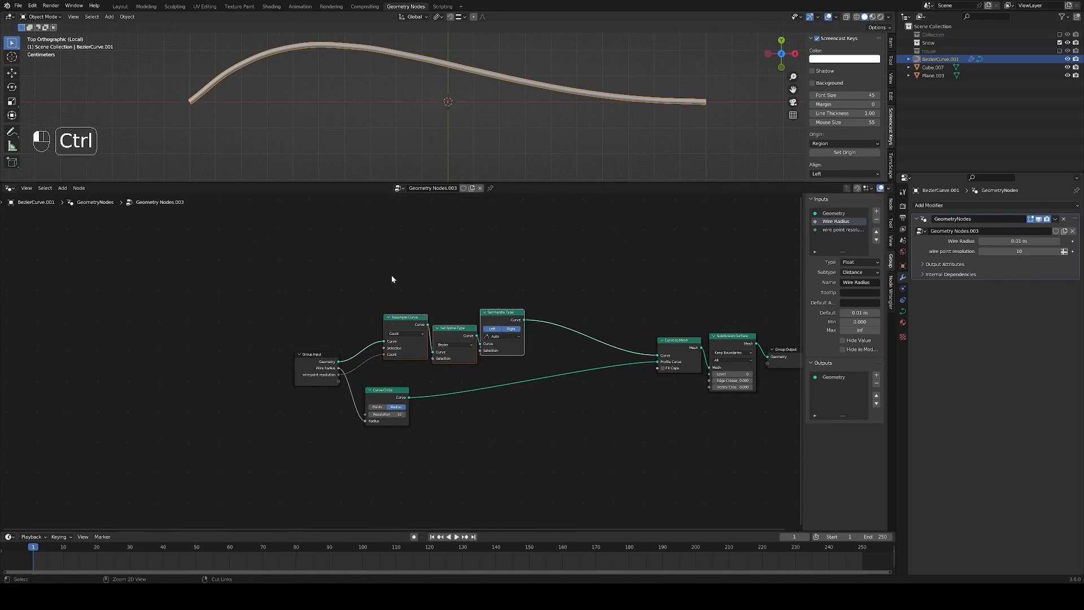
key("ctrl+j")
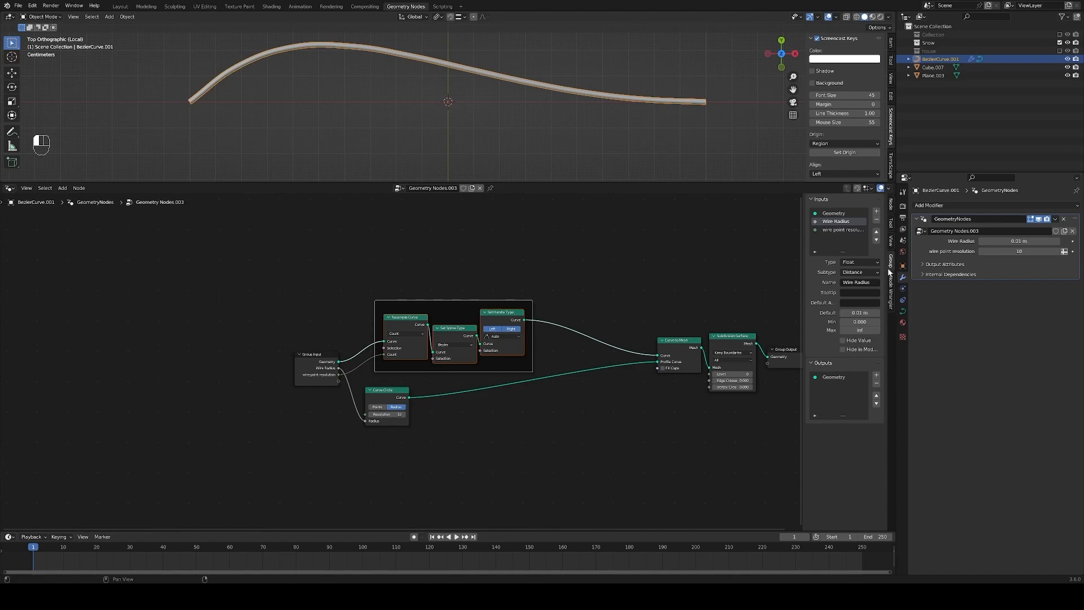
left_click_drag(390, 394, 458, 392)
key("ctrl+j")
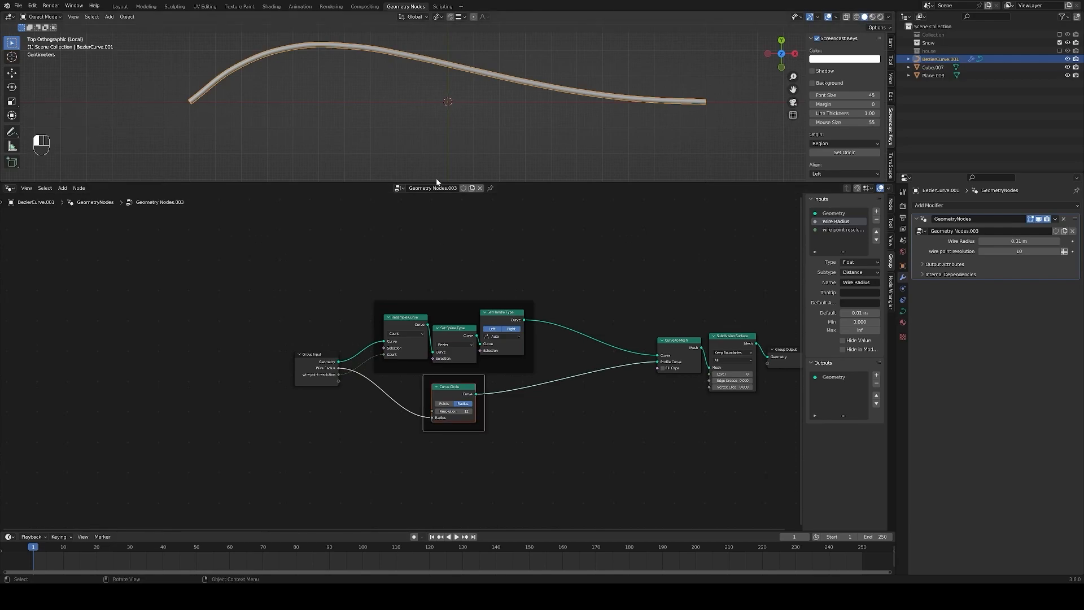
Draw an additional freehand spline with waves and one loop in the Bezier curve object, below the existing spline.
key("Tab")
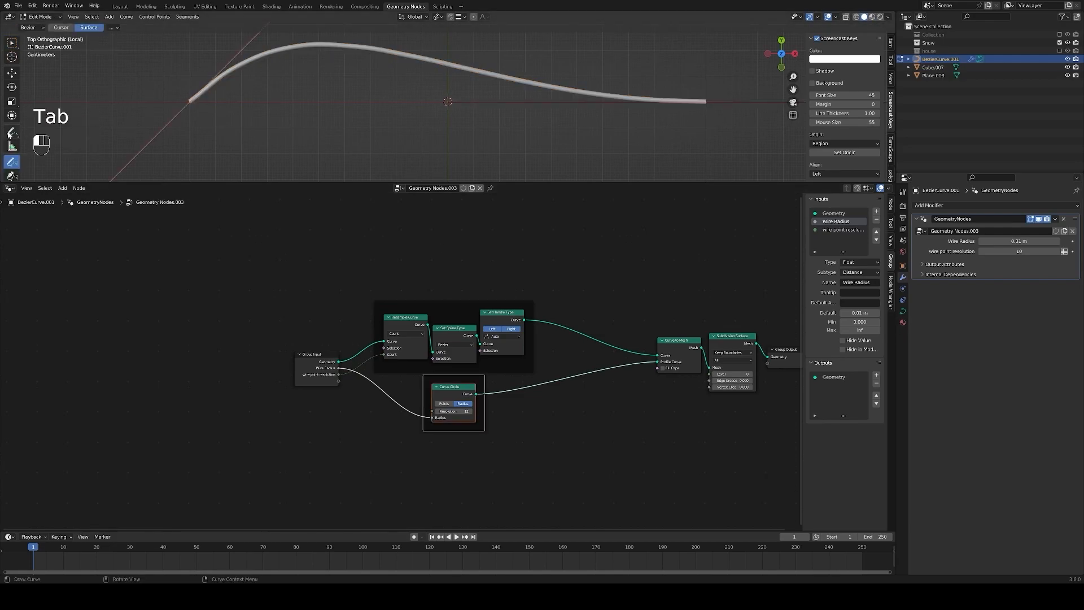
left_click(12, 131)
left_click(11, 161)
mouse_move(268, 116)
left_mouse_down()
mouse_move(327, 85)
mouse_move(567, 136)
mouse_move(496, 117)
left_mouse_up()
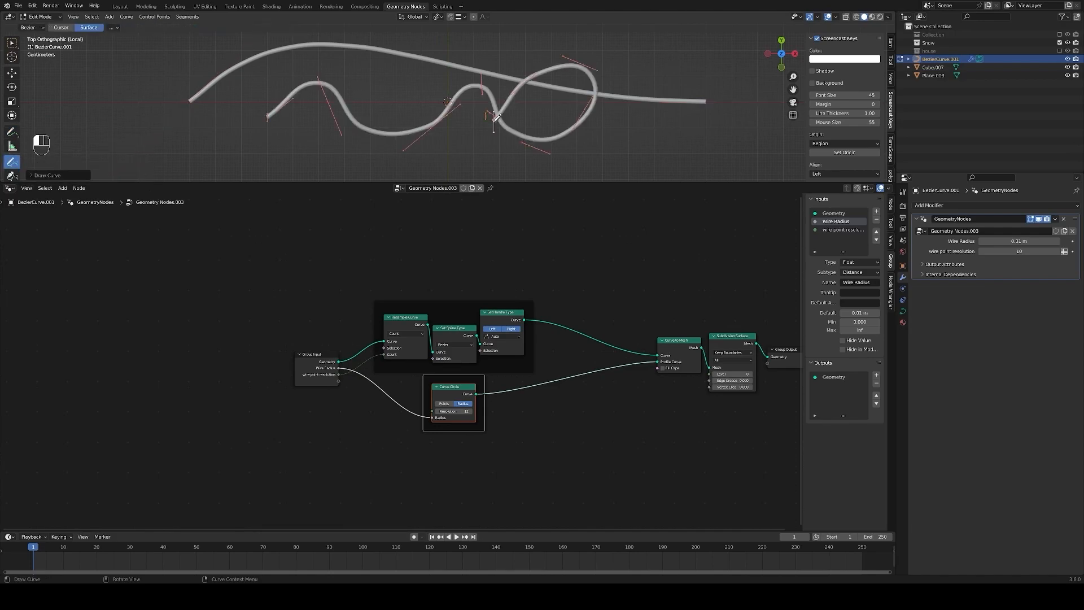
key("Tab")
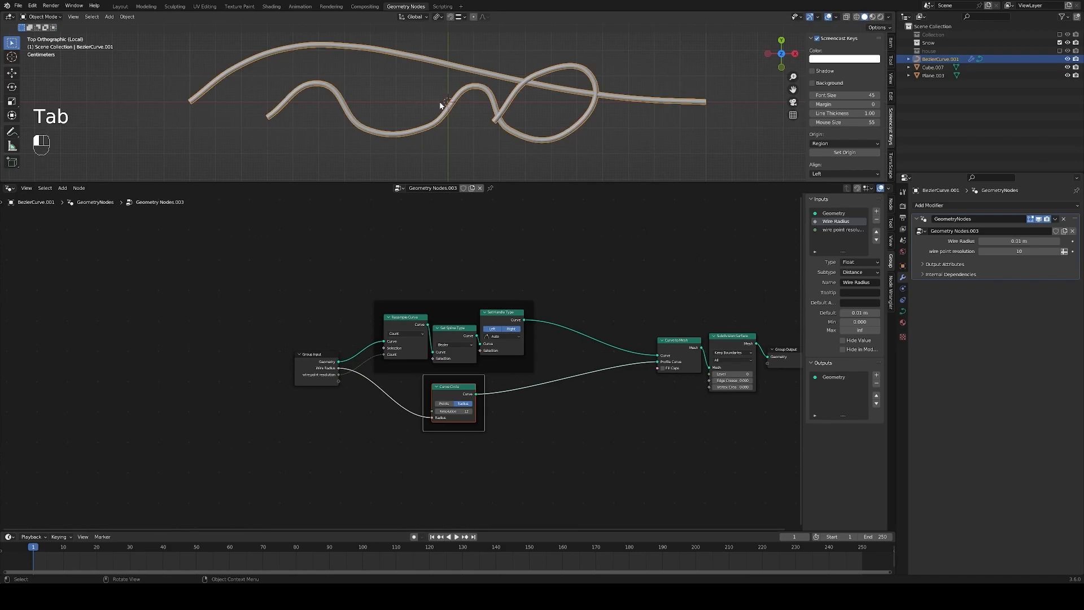
Add a second Curve Circle node, send its curve to the Group Output and drive its radius with Wire Radius.
left_click(426, 463)
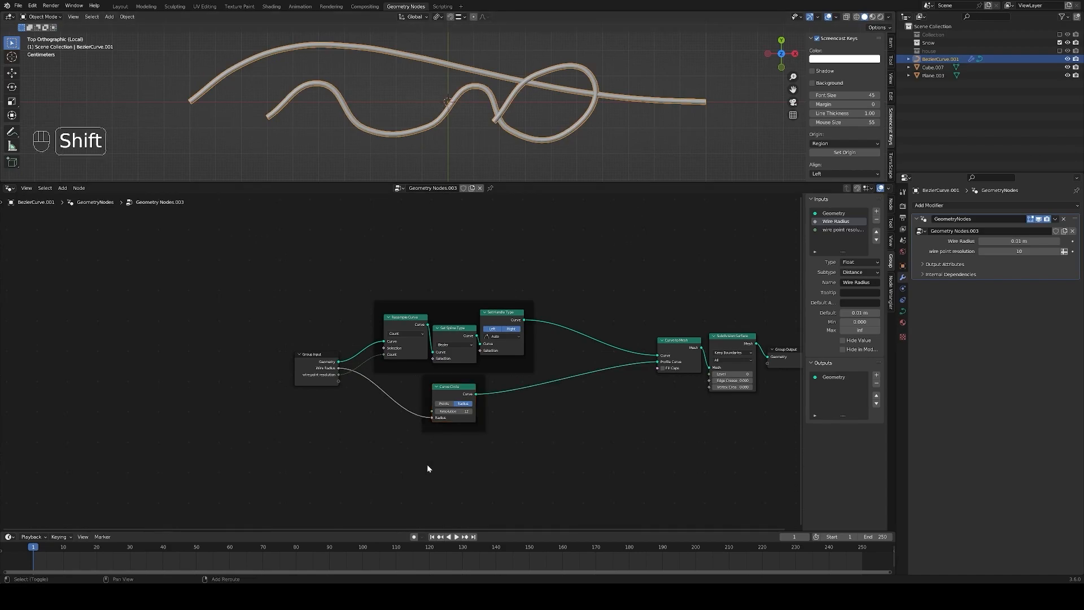
key("shift+a")
key("space")
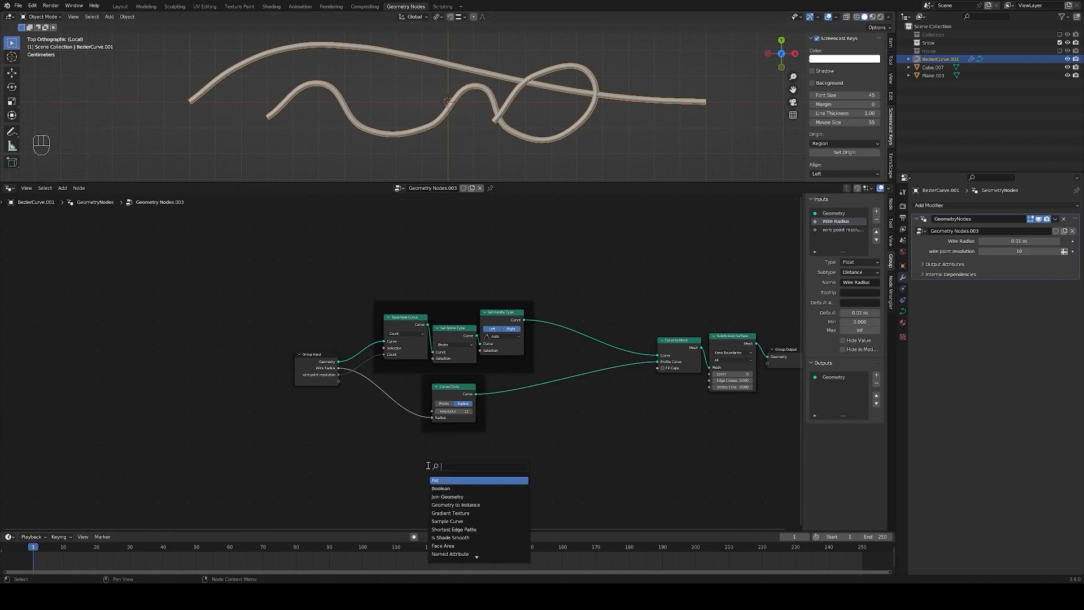
type("curve circ")
key("Return")
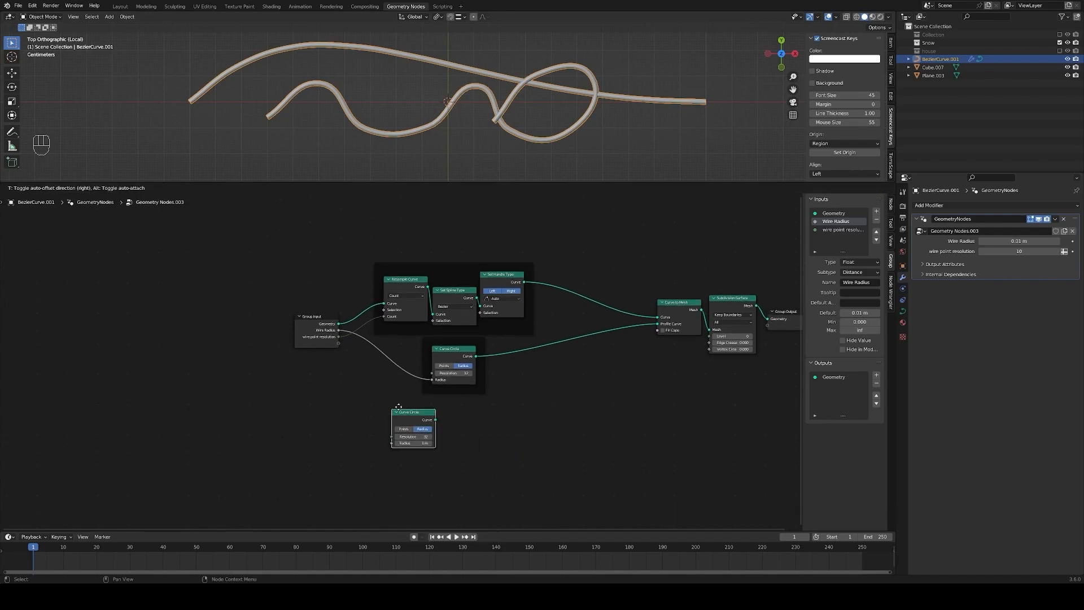
left_click(418, 429)
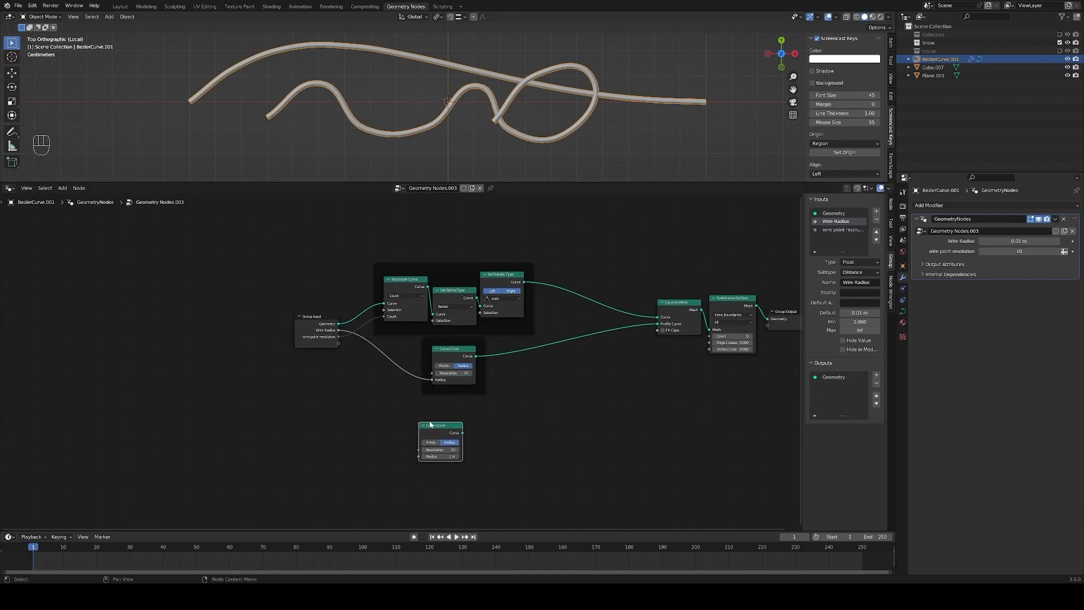
left_click_drag(462, 434, 768, 321)
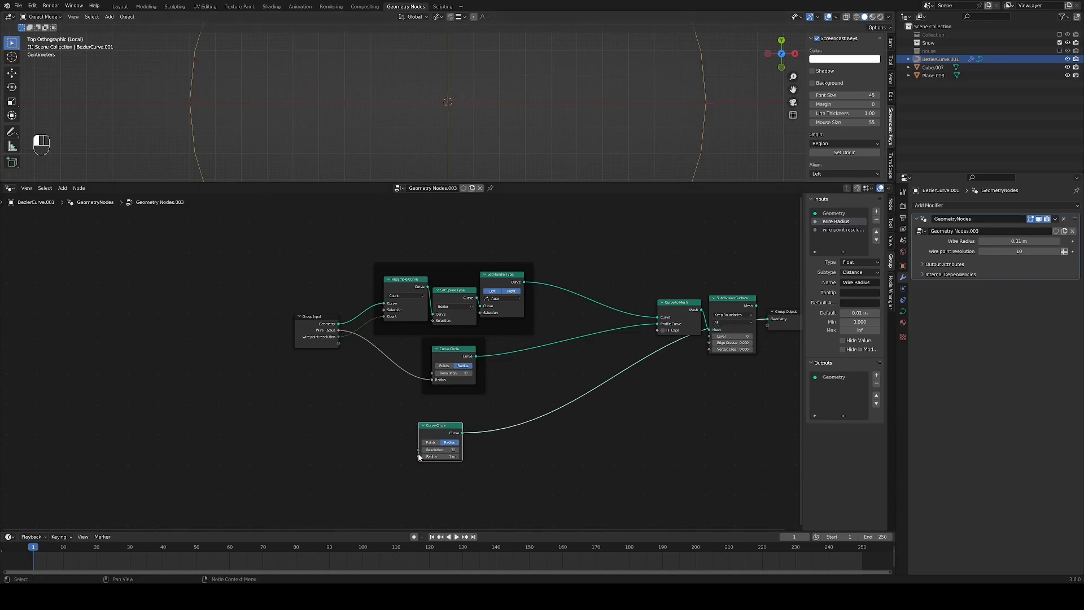
left_click_drag(419, 456, 338, 330)
key("KP_Decimal")
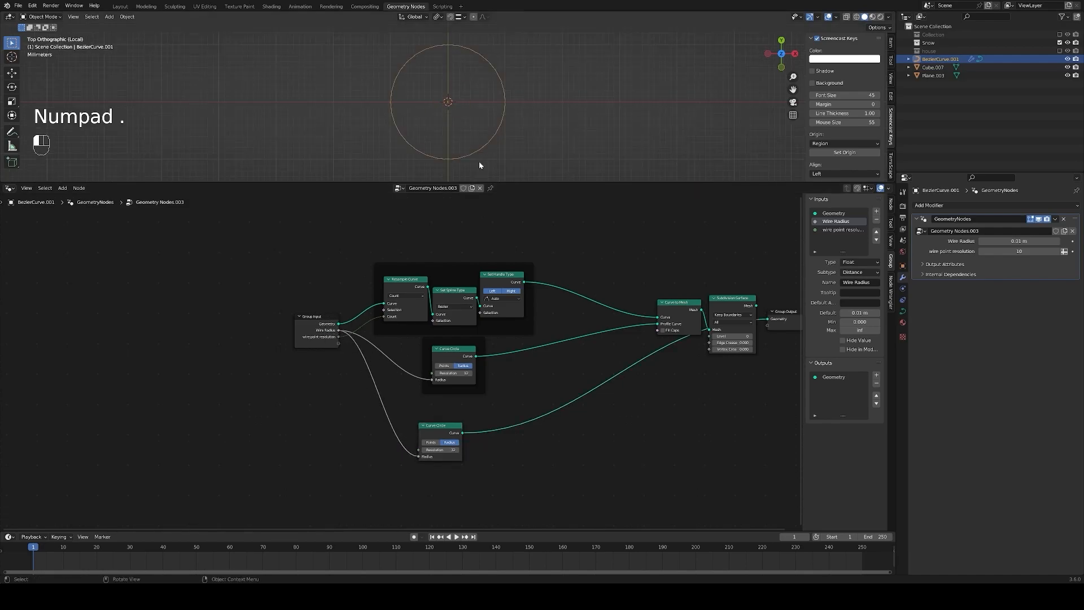
Set the new Curve Circle's resolution to 12 and insert a Transform Geometry node after it.
left_click(433, 449)
type("12")
key("Return")
left_click(483, 418)
key("KP_Subtract")
key("KP_Subtract")
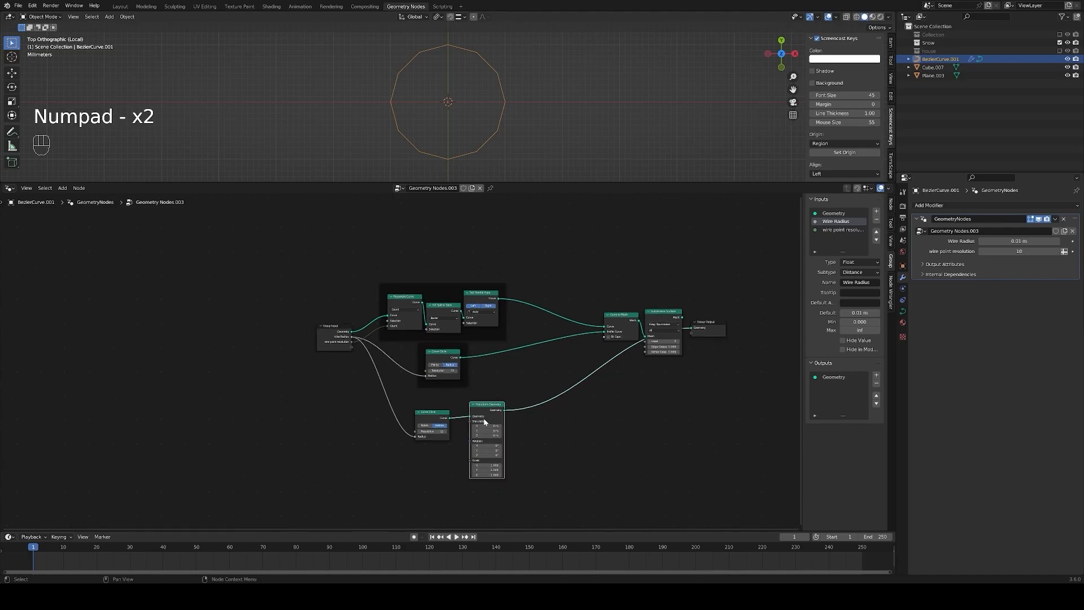
Duplicate the Transform Geometry node with its input link kept and place the copy directly below the original.
left_click_drag(358, 414, 537, 480)
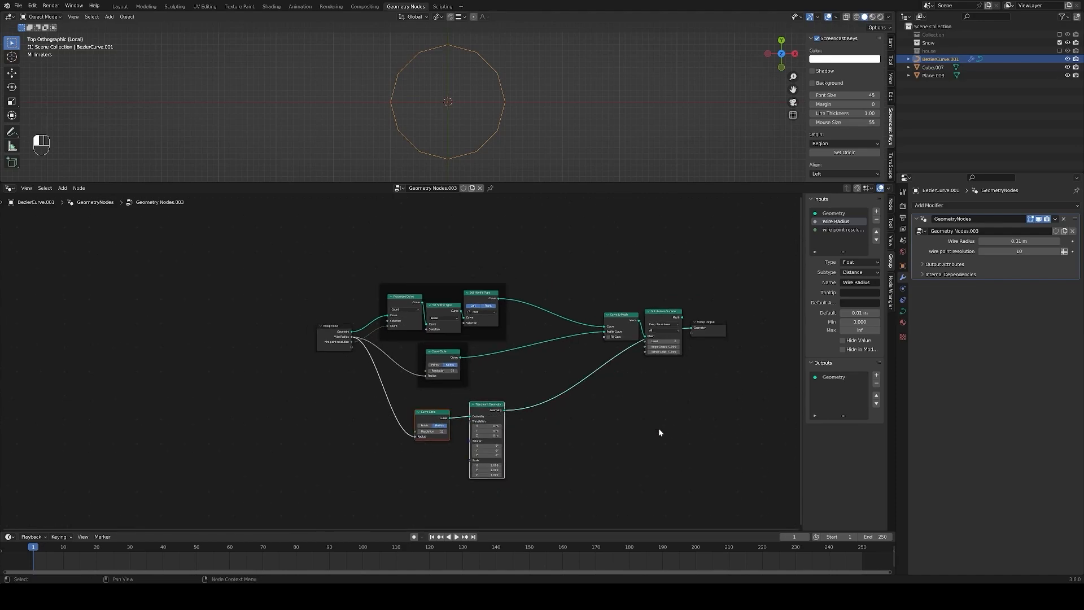
key("KP_Decimal")
key("KP_Add")
left_click_drag(468, 259, 451, 232)
key("shift+ctrl")
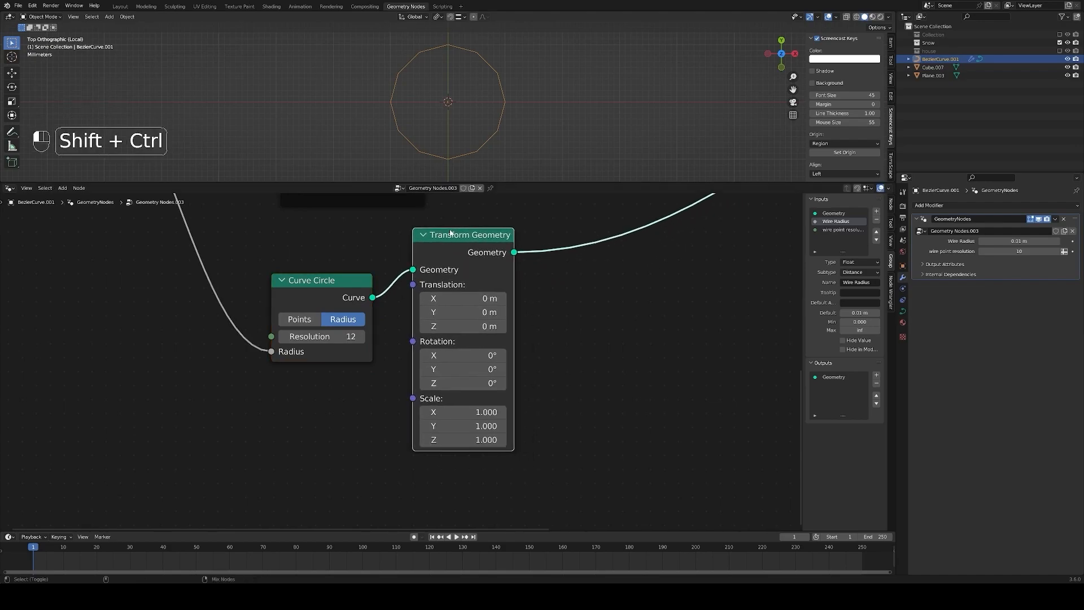
key("shift+ctrl+d")
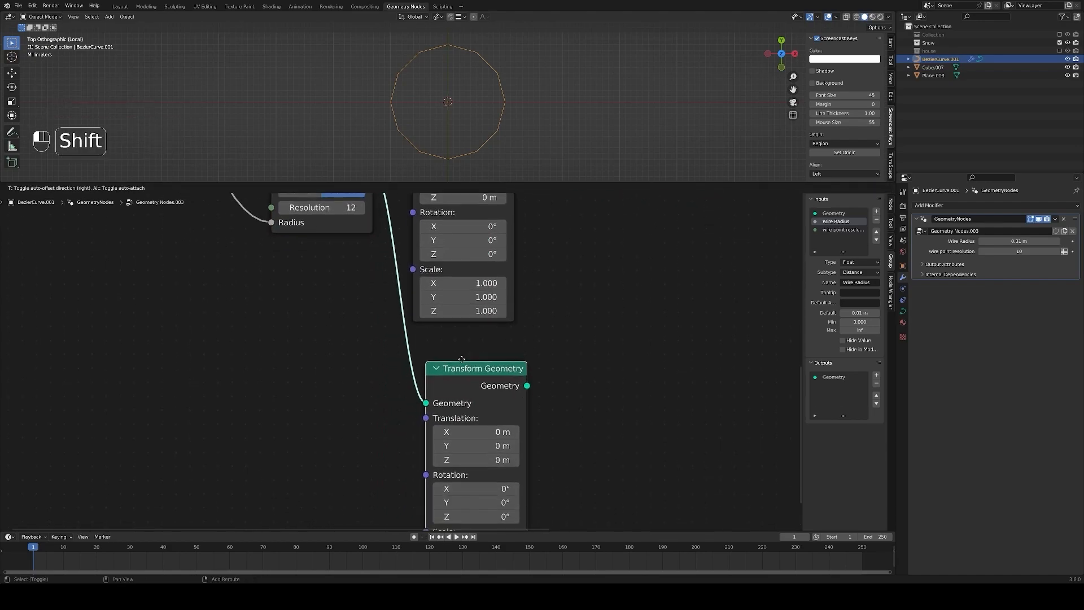
left_click(453, 326)
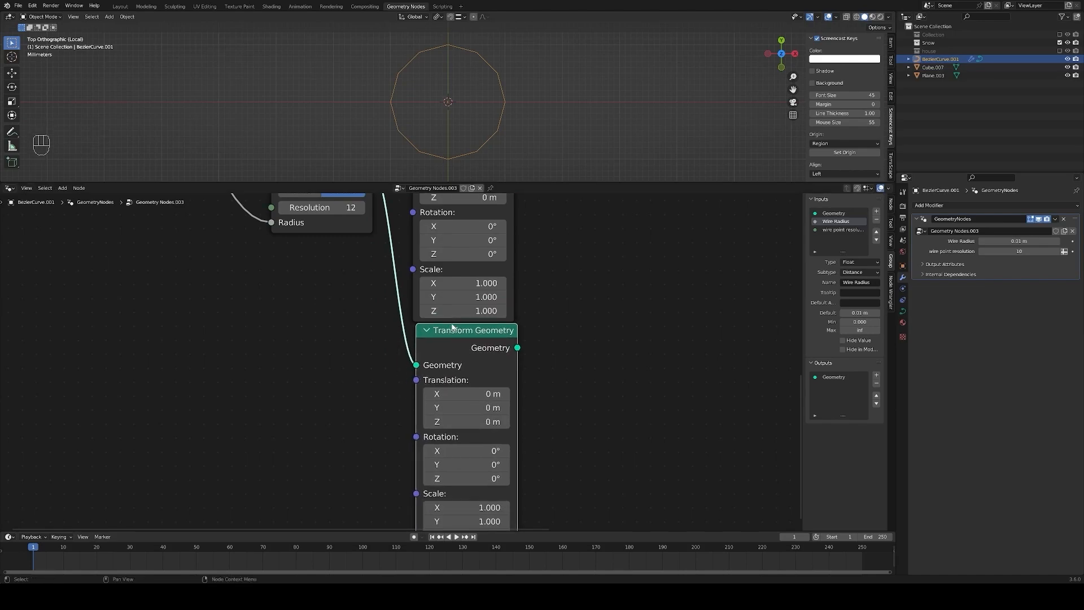
Add a Join Geometry node and connect both Transform Geometry outputs to it.
key("KP_Subtract")
key("KP_Subtract")
key("KP_Subtract")
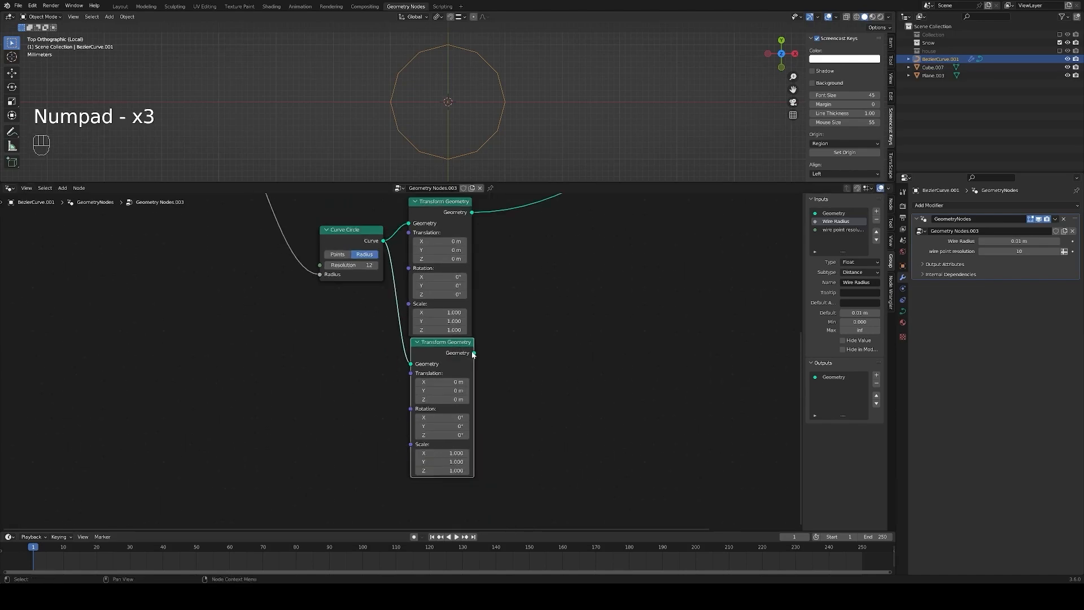
left_click_drag(472, 353, 592, 265)
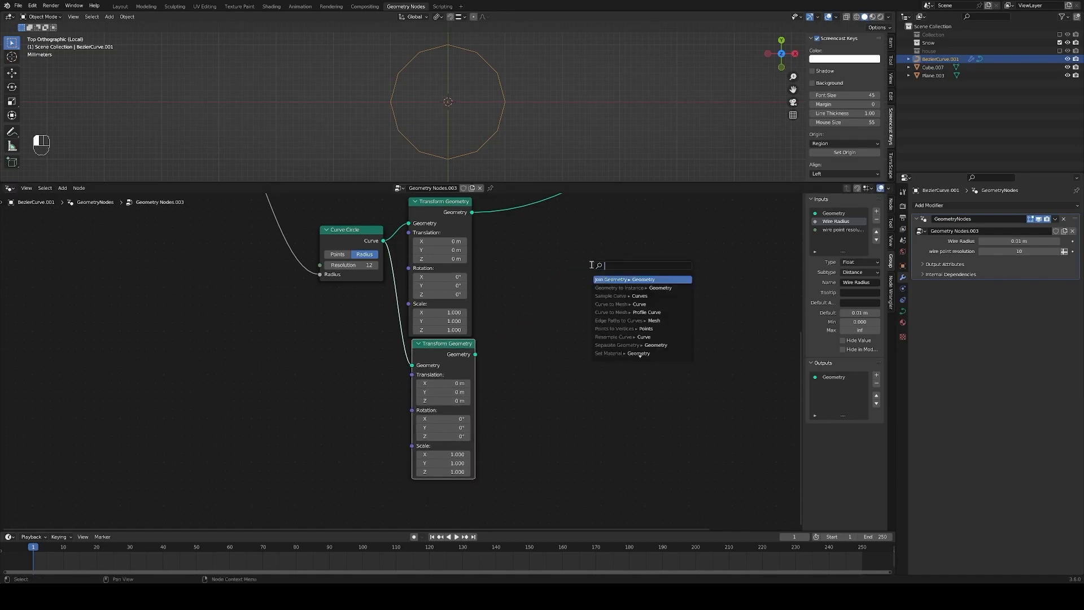
key("Return")
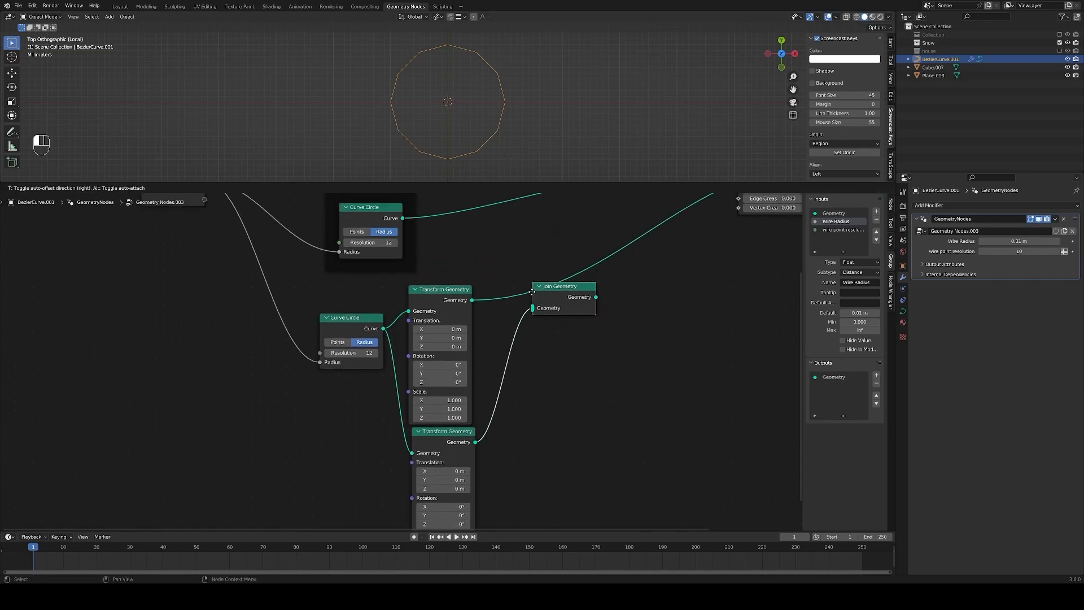
left_click(532, 299)
left_click_drag(472, 300, 533, 323)
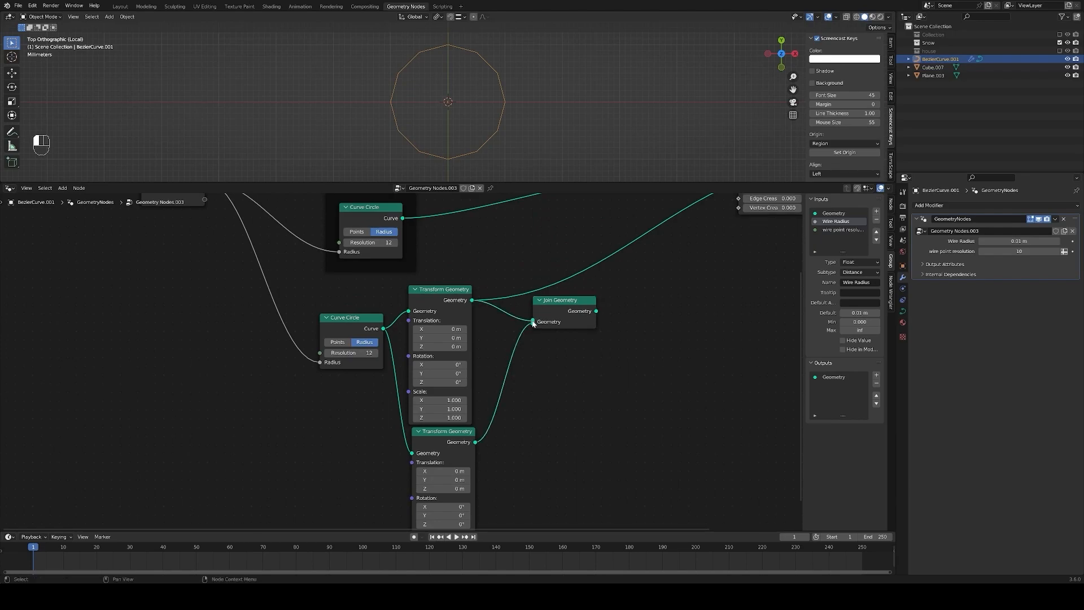
Move the Group Output next to the Join Geometry node and connect the joined geometry to it.
key("KP_Subtract")
key("KP_Subtract")
key("KP_Subtract")
key("KP_Subtract")
key("KP_Subtract")
left_click(628, 264)
key("g")
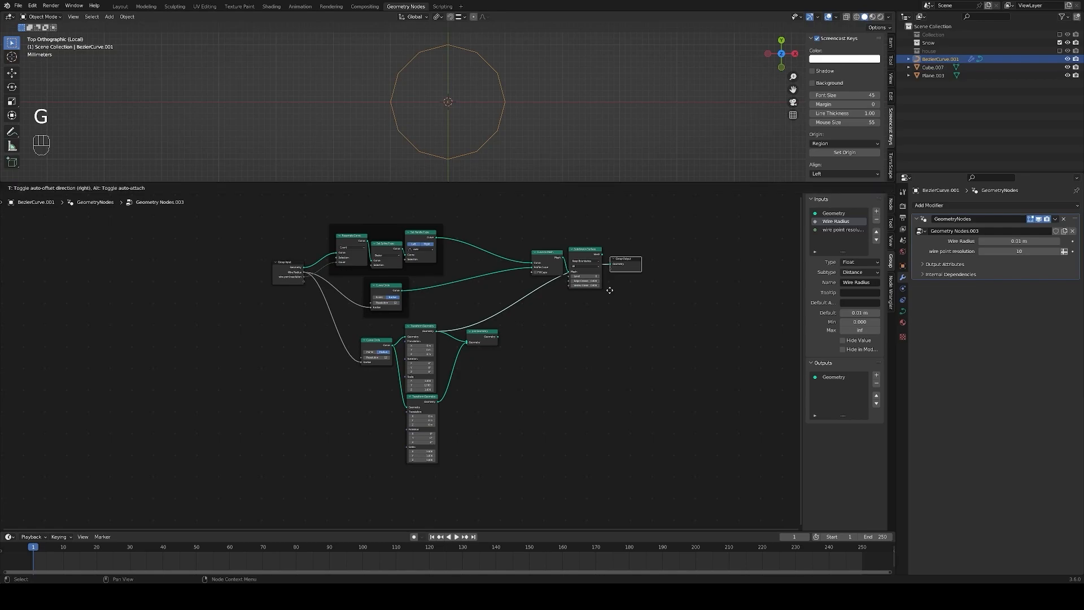
left_click(534, 365)
key("KP_Decimal")
key("KP_Add")
key("KP_Add")
key("KP_Add")
key("KP_Add")
key("KP_Add")
key("KP_Add")
key("KP_Add")
key("KP_Add")
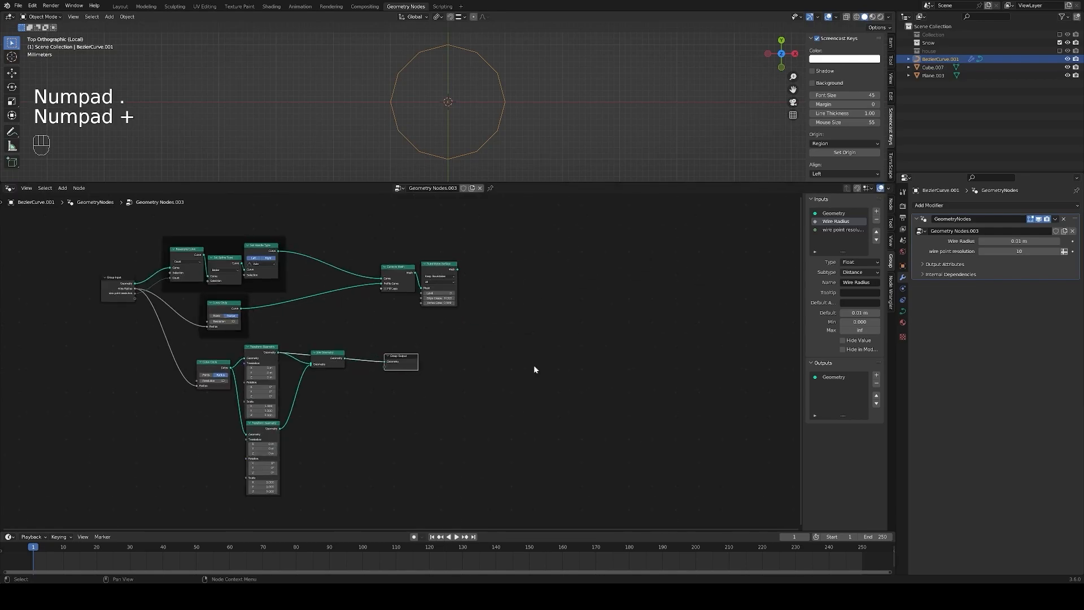
left_click_drag(354, 362, 356, 363)
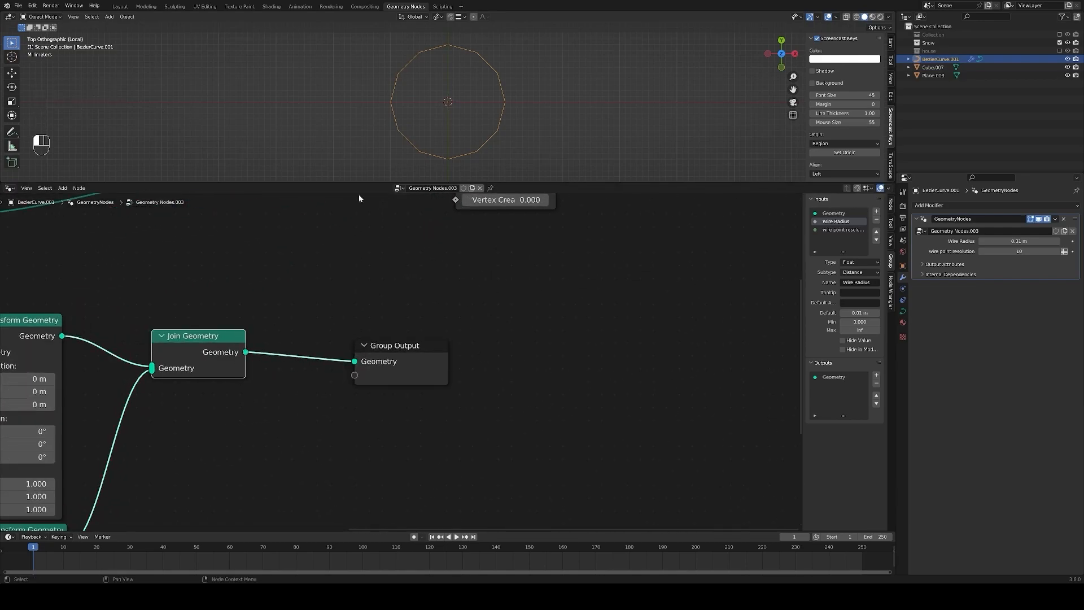
Shift the upper Transform Geometry's circle along positive X and set the lower node's X translation to -0.01 m.
middle_click_drag(75, 379, 462, 325)
left_click_drag(381, 320, 387, 320)
left_click(400, 479)
key("KP_Decimal")
left_click(410, 324)
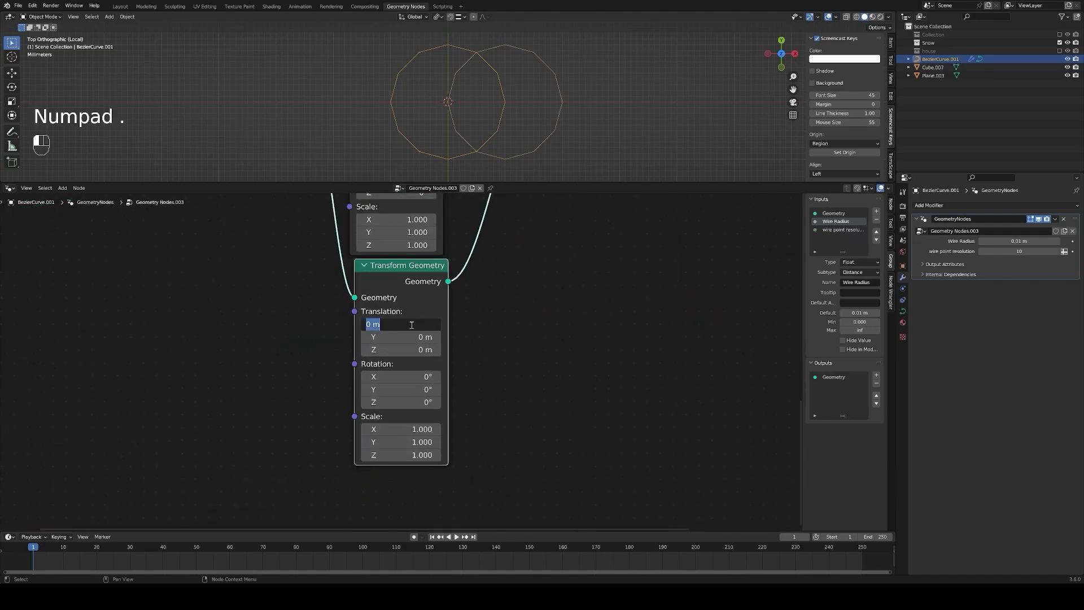
type("-0.01")
key("Return")
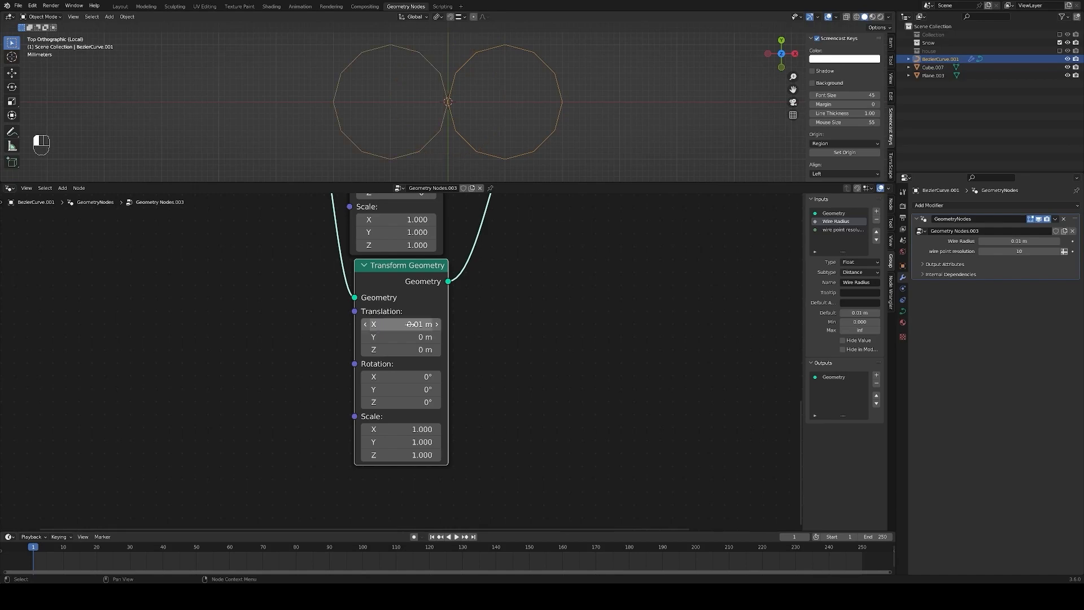
Collapse both Transform Geometry nodes to their headers.
key("KP_Subtract")
key("KP_Subtract")
key("KP_Subtract")
key("KP_Subtract")
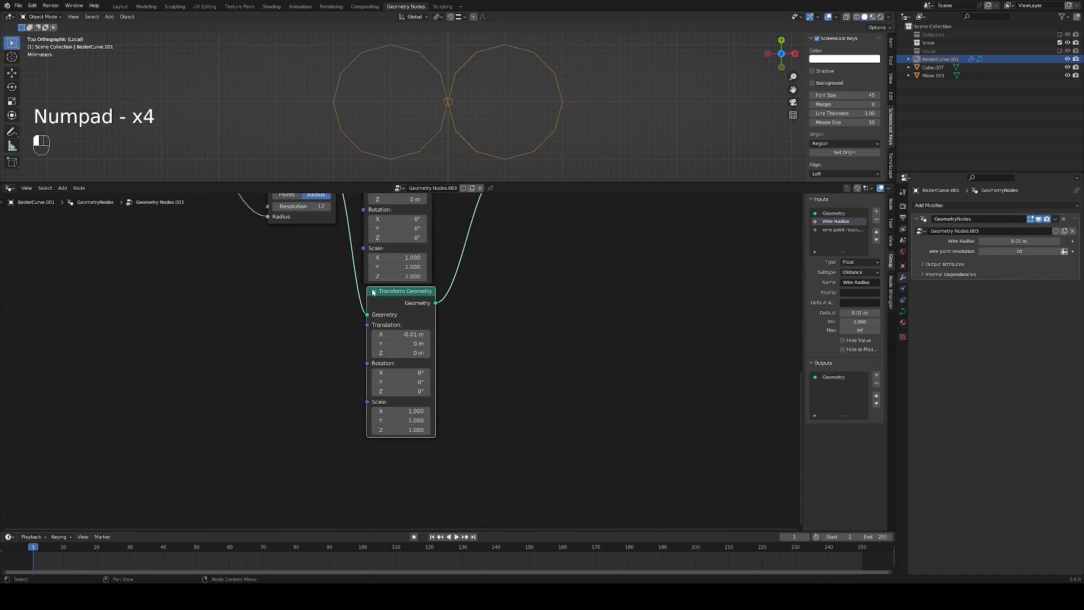
left_click(372, 292)
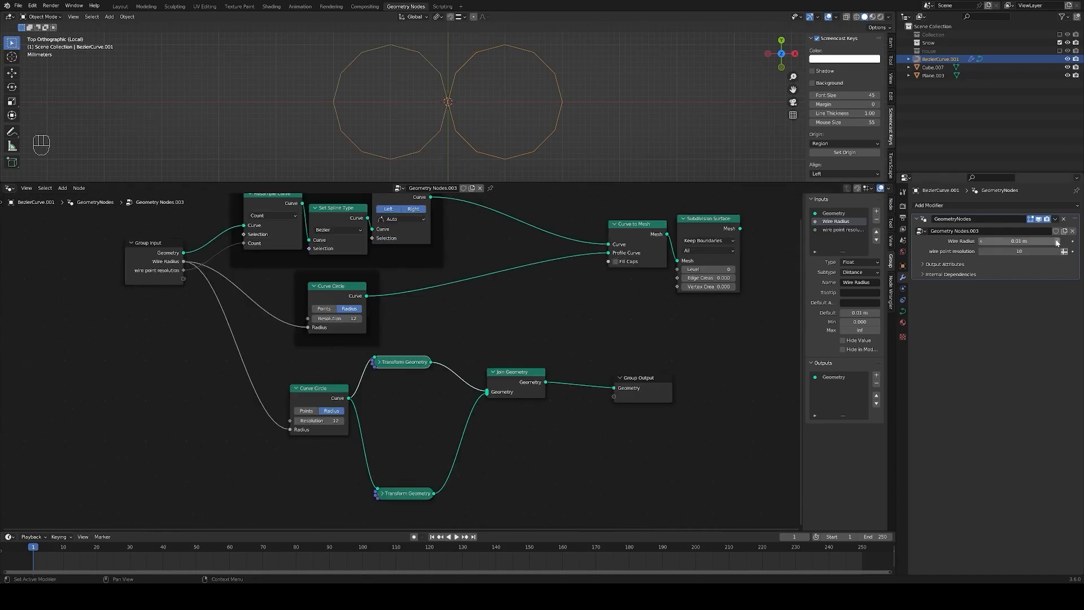
Try a Wire Radius of 0.02 m on the modifier and return it to 0.01 m.
left_click(1058, 241)
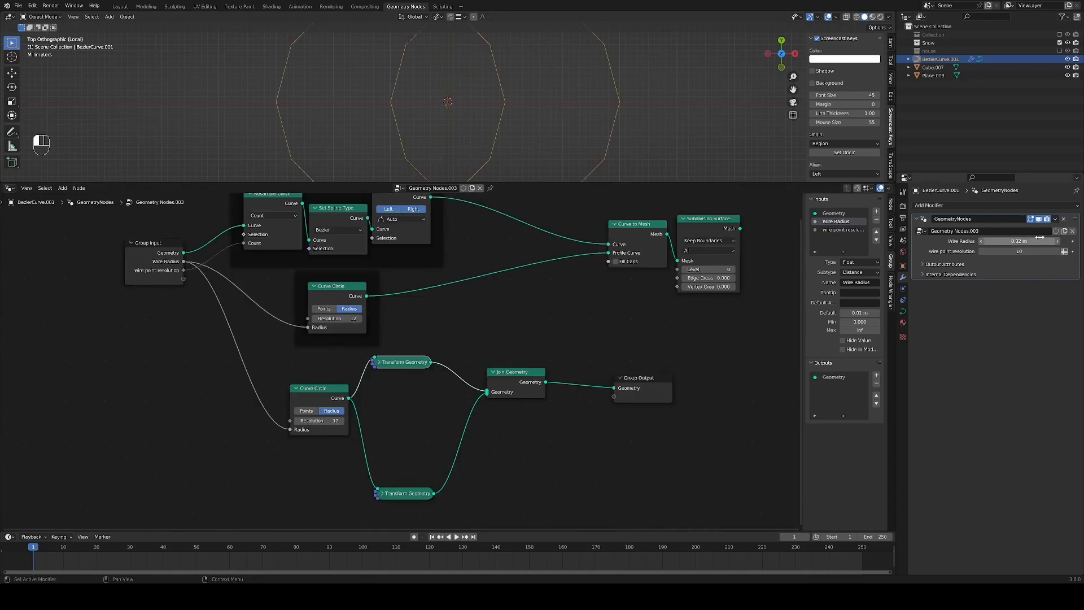
left_click(981, 241)
Stack the collapsed Transform Geometry nodes closely before Join Geometry and add a Math node below the second Curve Circle.
left_click_drag(394, 365, 417, 388)
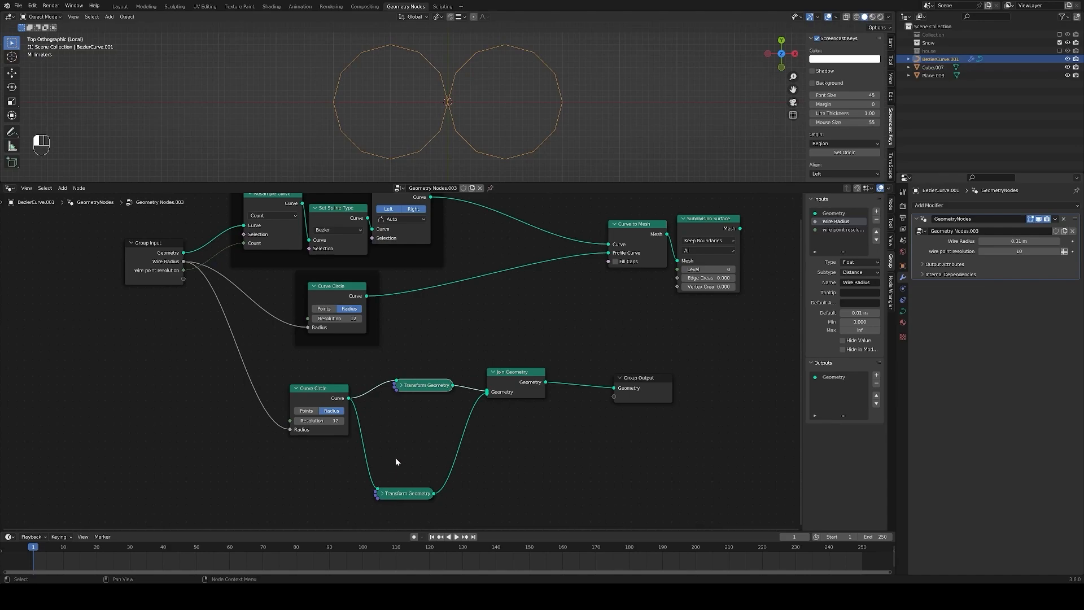
left_click_drag(417, 500, 435, 424)
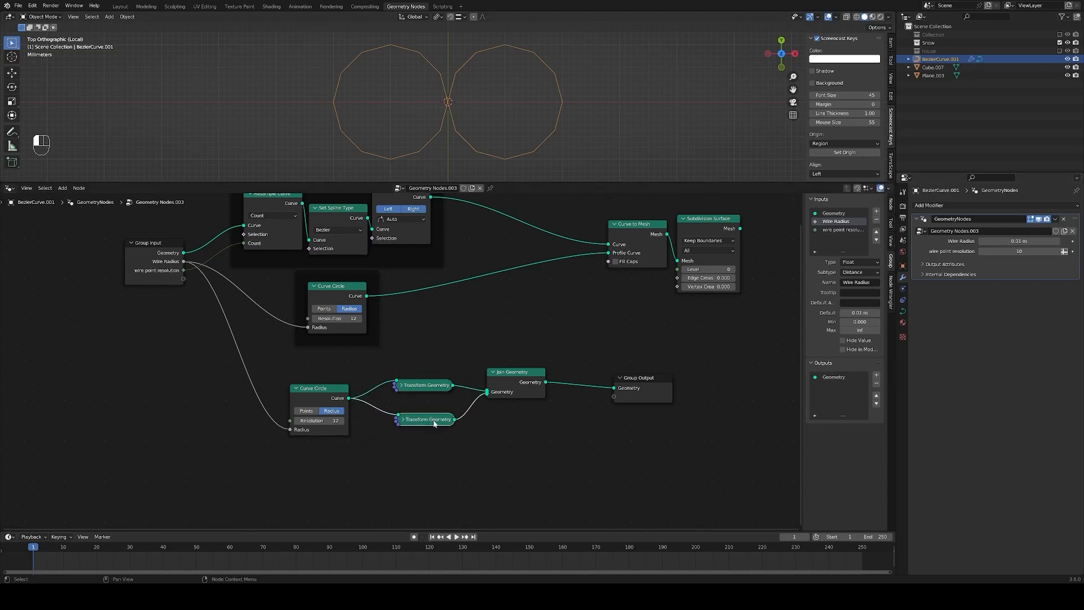
key("shift+a")
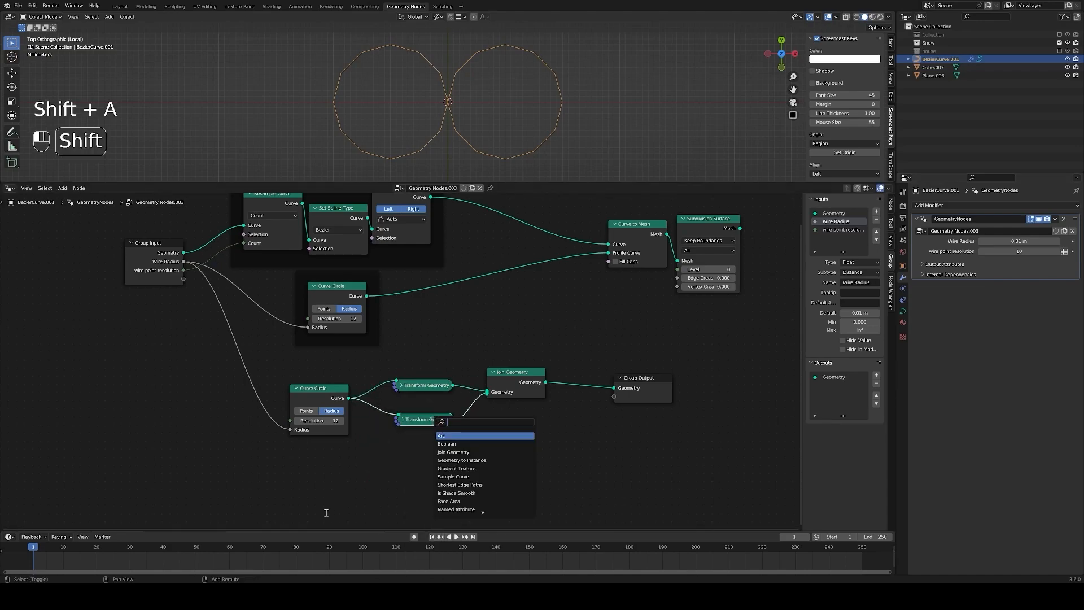
type("add")
key("Return")
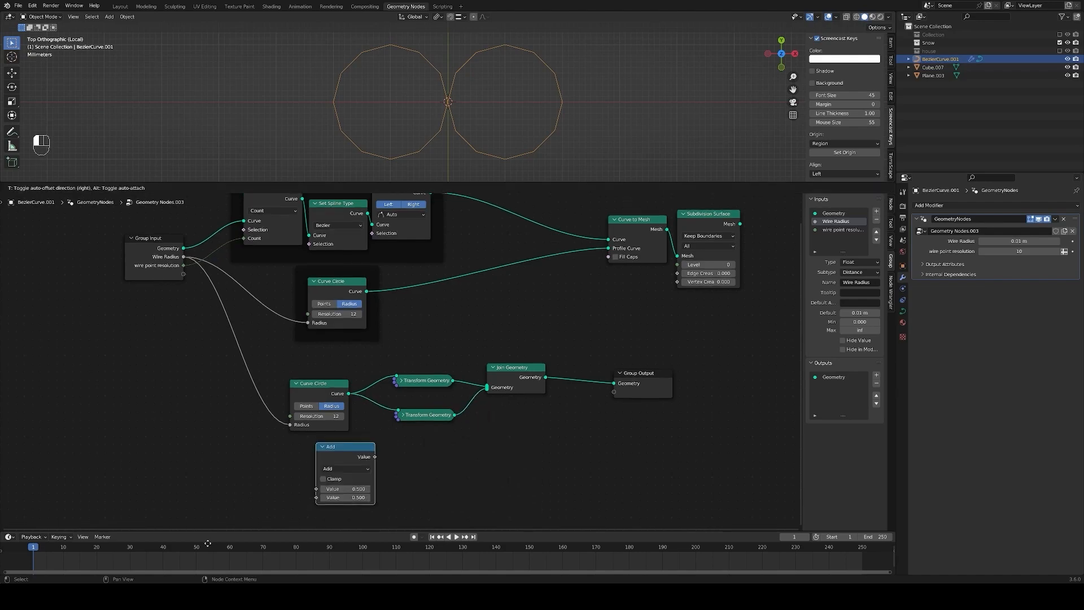
left_click(182, 426)
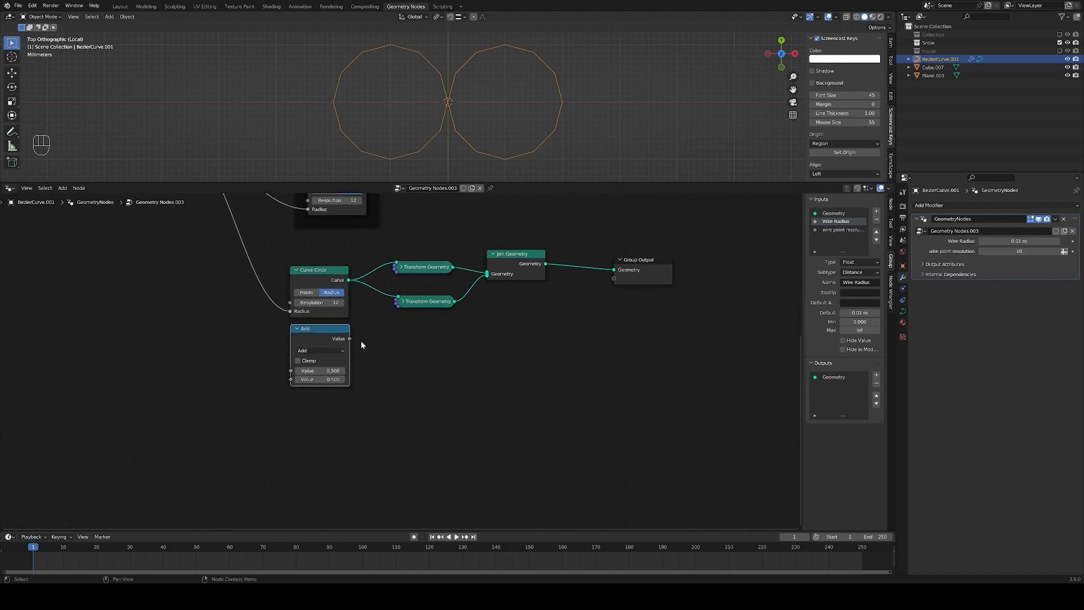
Set the Math node to multiply Wire Radius by -1 and feed the result to the lower Transform Geometry's translation.
left_click(335, 352)
left_click(320, 395)
left_click_drag(350, 338, 396, 300)
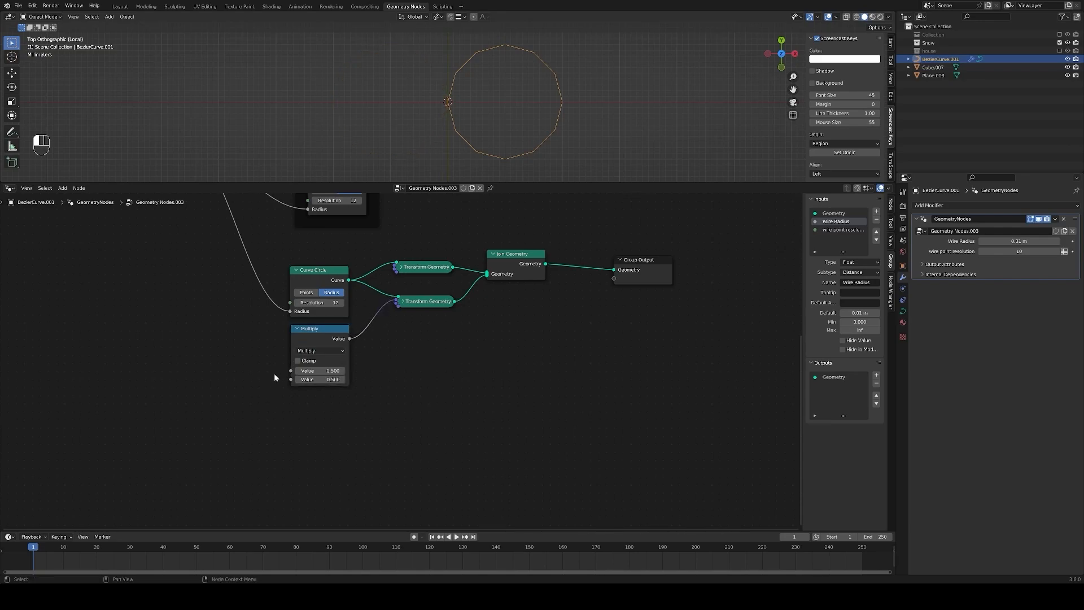
left_click_drag(290, 371, 184, 265)
left_click(319, 501)
type("-1")
key("Return")
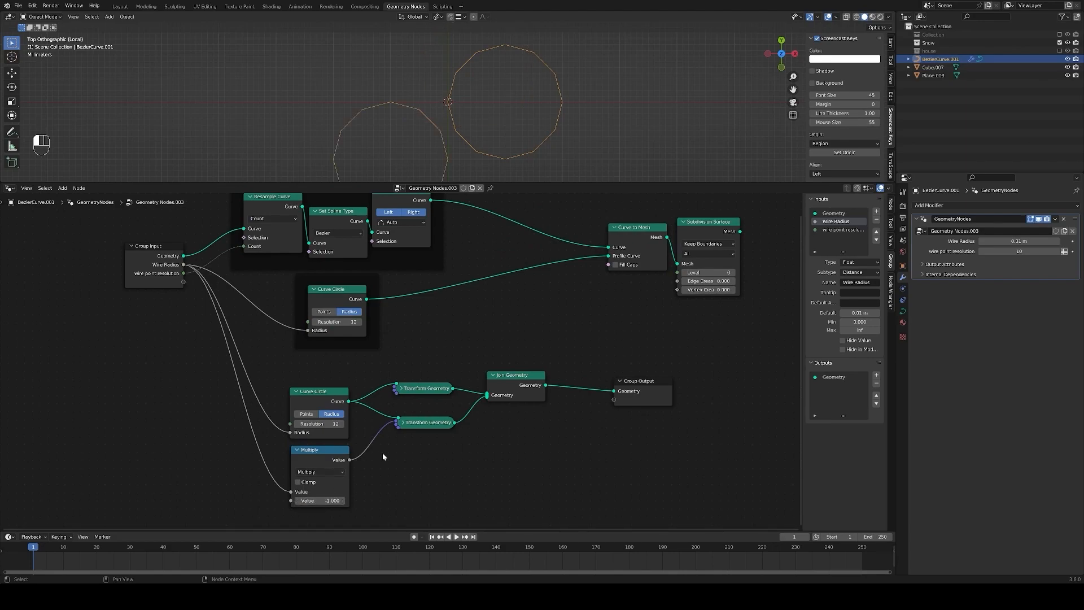
Insert a Combine XYZ node between Multiply and the lower Transform Geometry so only the X component is driven.
key("shift+a")
type("combine")
key("Return")
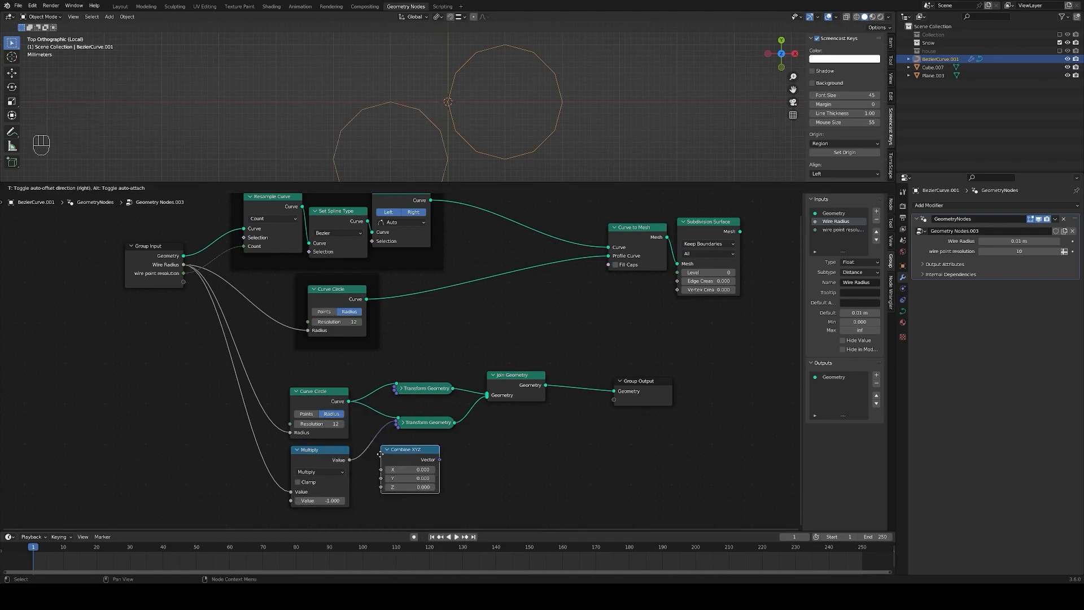
left_click(374, 445)
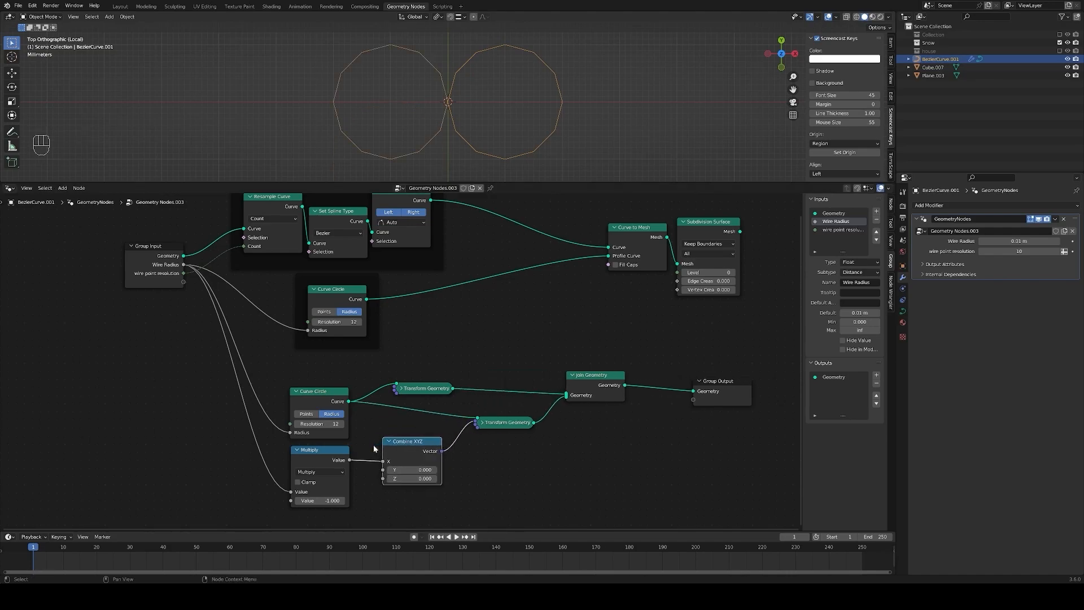
Duplicate the Combine XYZ node, feed it to the upper Transform Geometry's translation and drive its X component with Wire Radius.
key("shift+d")
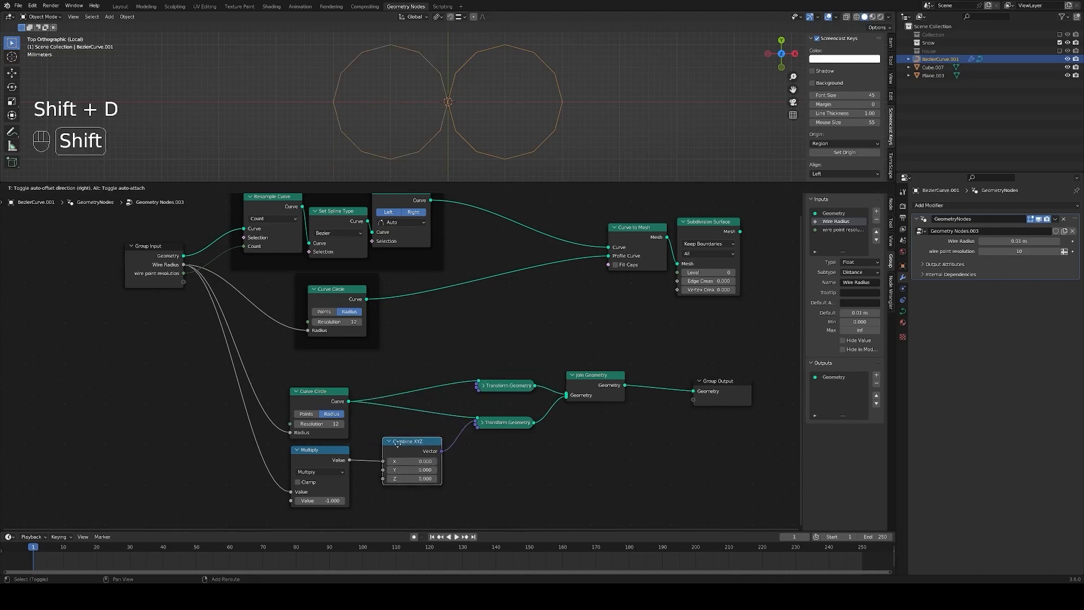
left_click(406, 335)
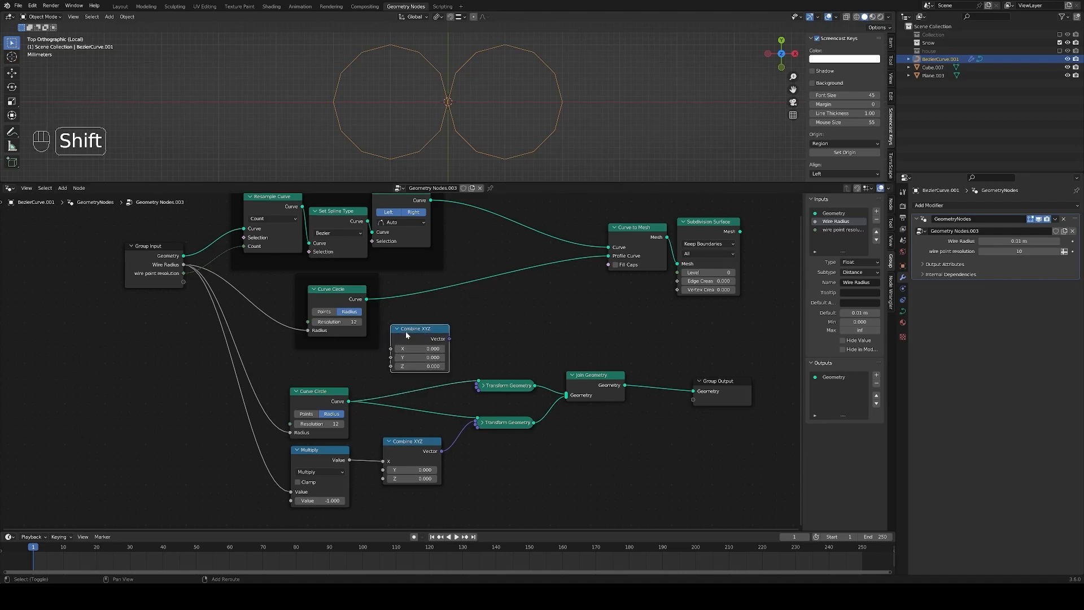
left_click_drag(446, 336, 438, 338)
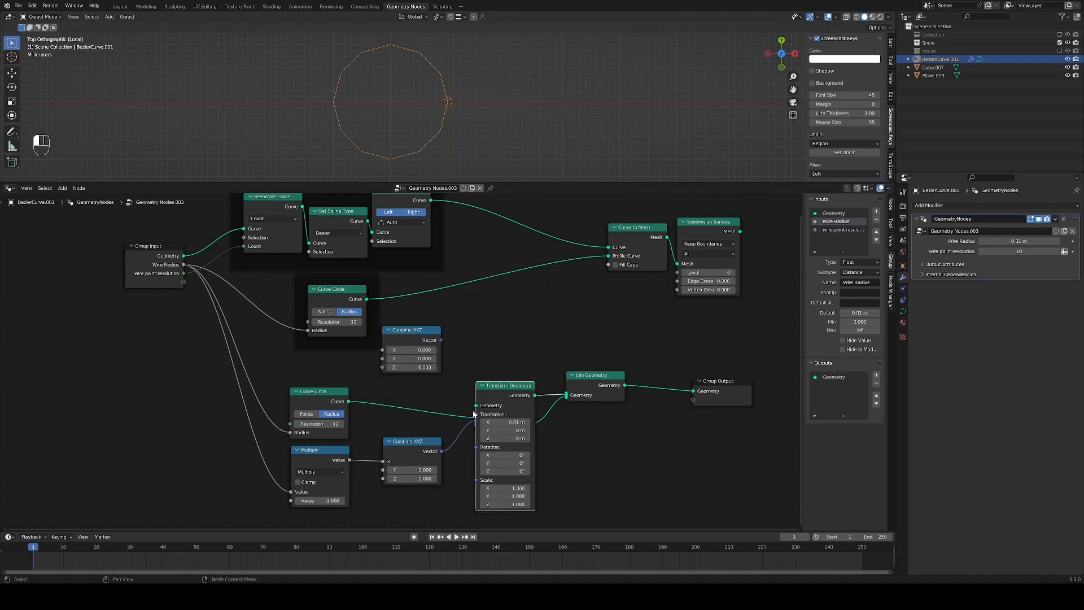
left_click_drag(475, 414, 443, 342)
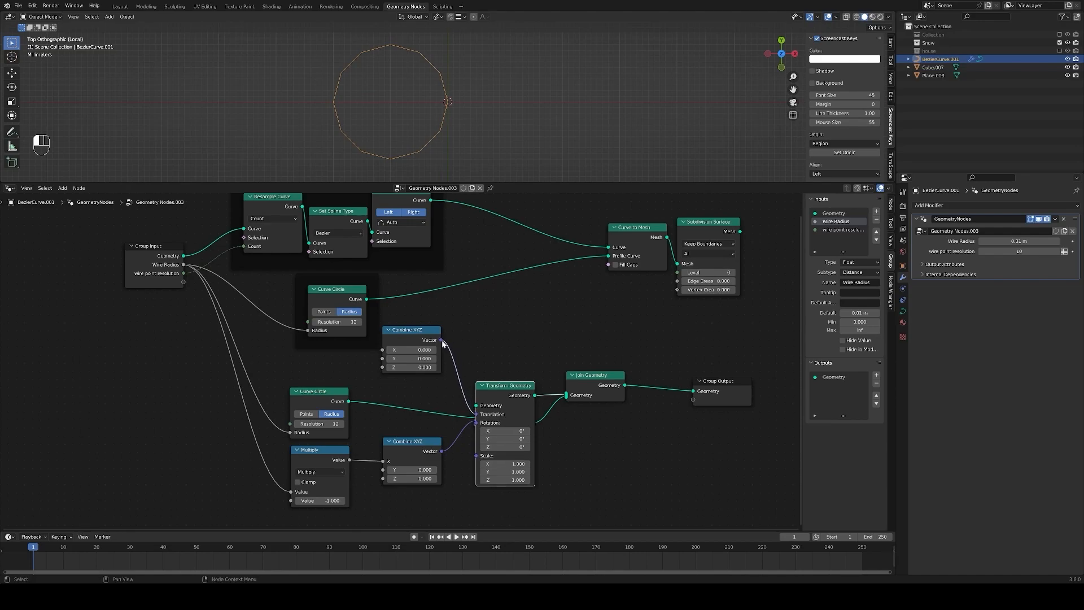
left_click_drag(476, 406, 346, 402)
left_click_drag(384, 351, 177, 262)
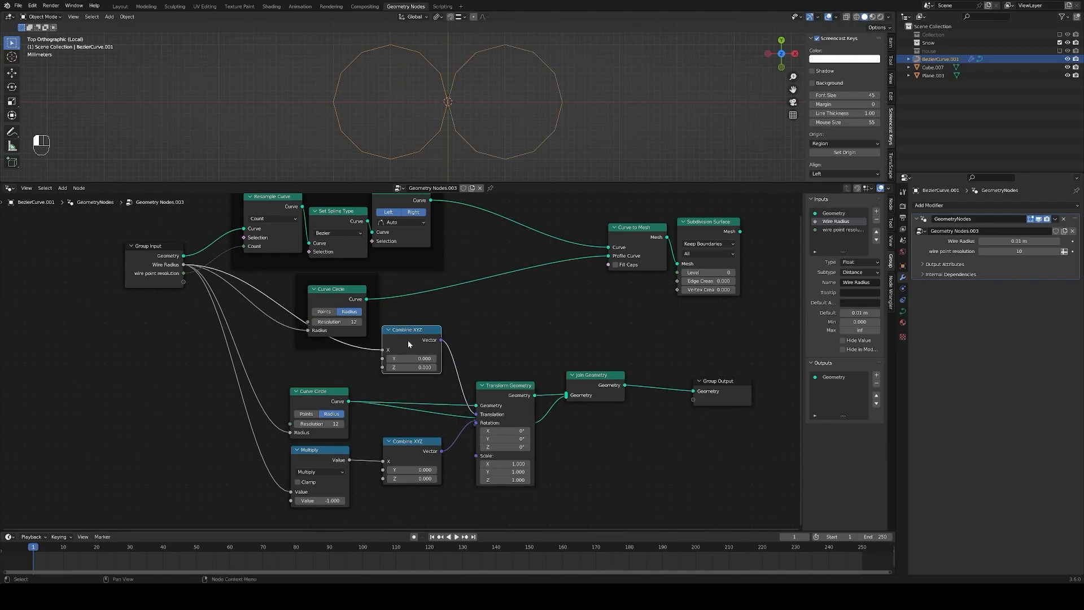
left_click_drag(409, 344, 439, 374)
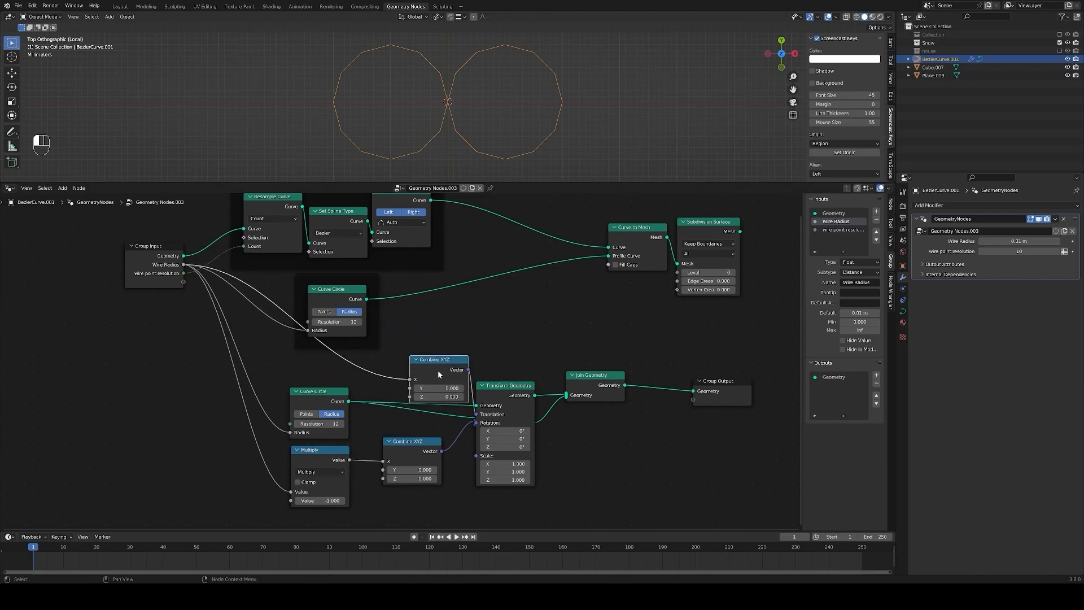
Duplicate the Multiply node between Wire Radius and the upper Combine XYZ, and set its multiplier to 1.
left_click(338, 455)
key("shift+d")
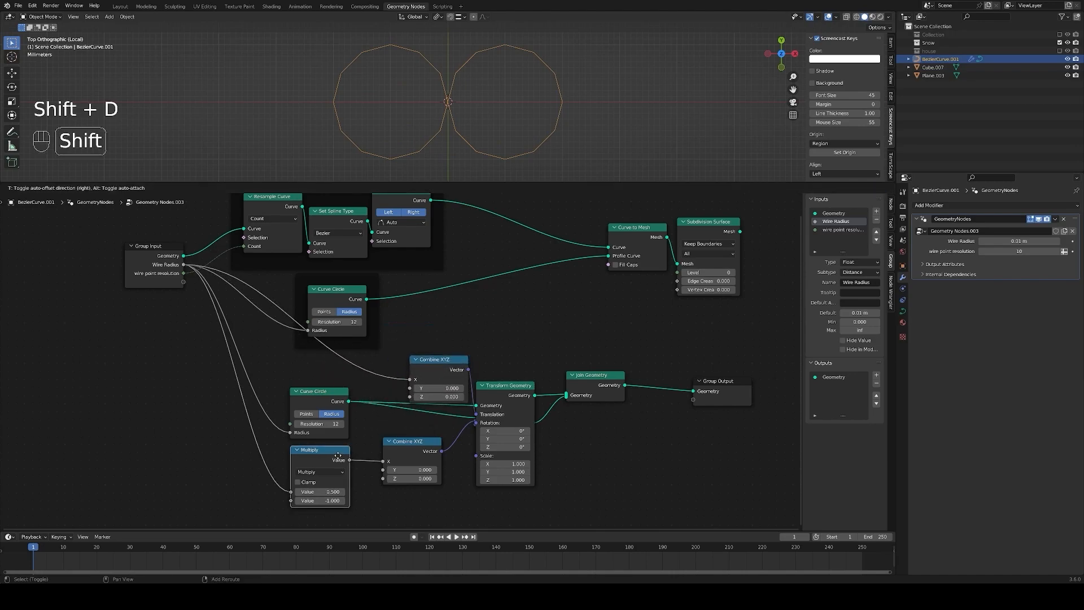
left_click(358, 359)
left_click(344, 404)
type("1")
key("Return")
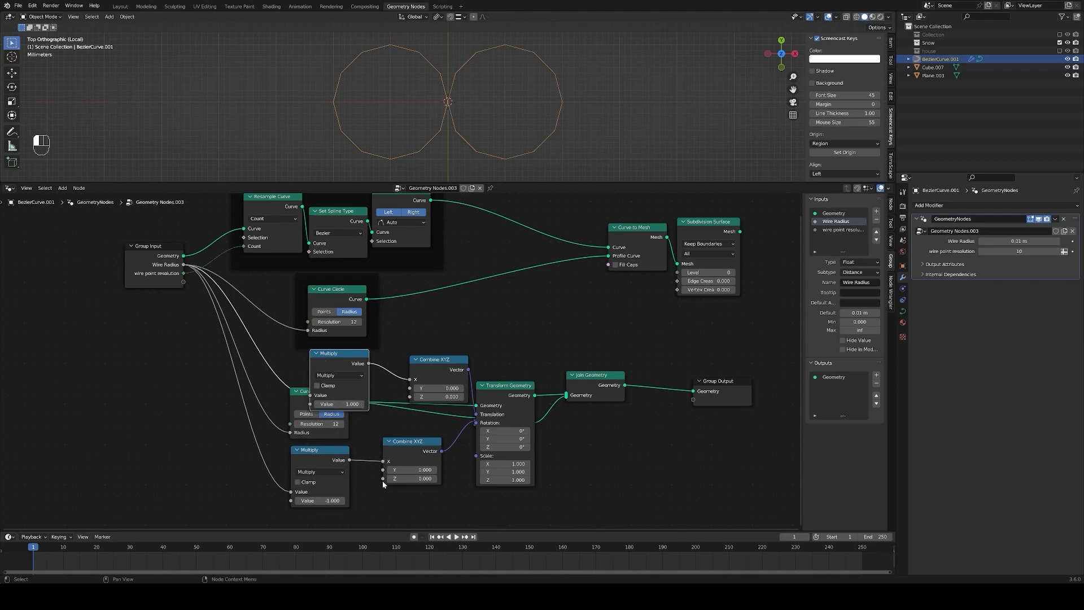
Move the Curve Circle, lower Multiply and lower Combine XYZ nodes down, clear of the upper Multiply node.
left_click(421, 508)
left_click(289, 413)
key("g")
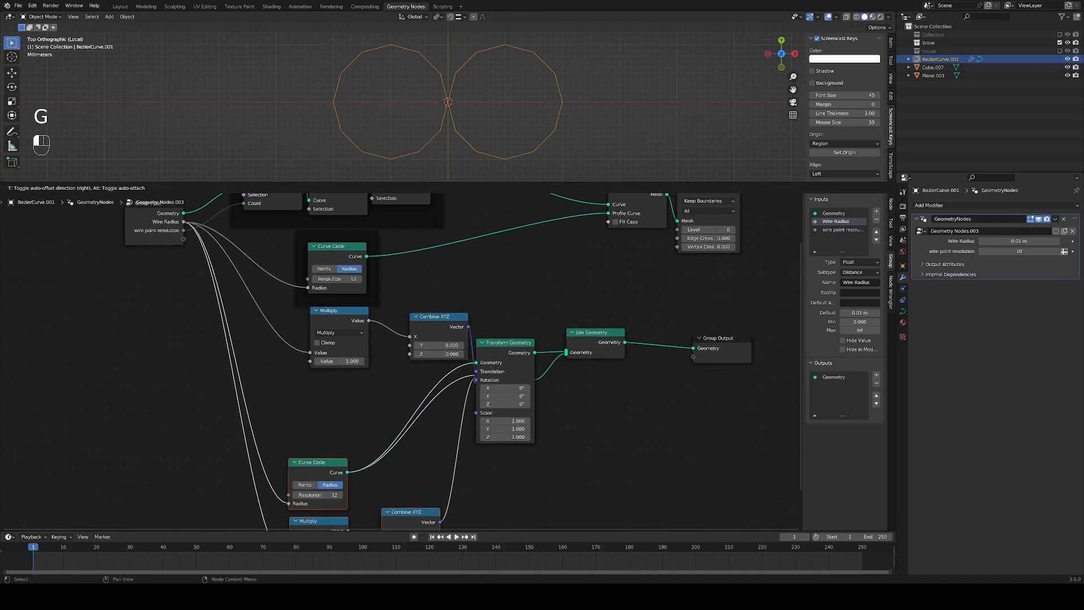
left_click(443, 468)
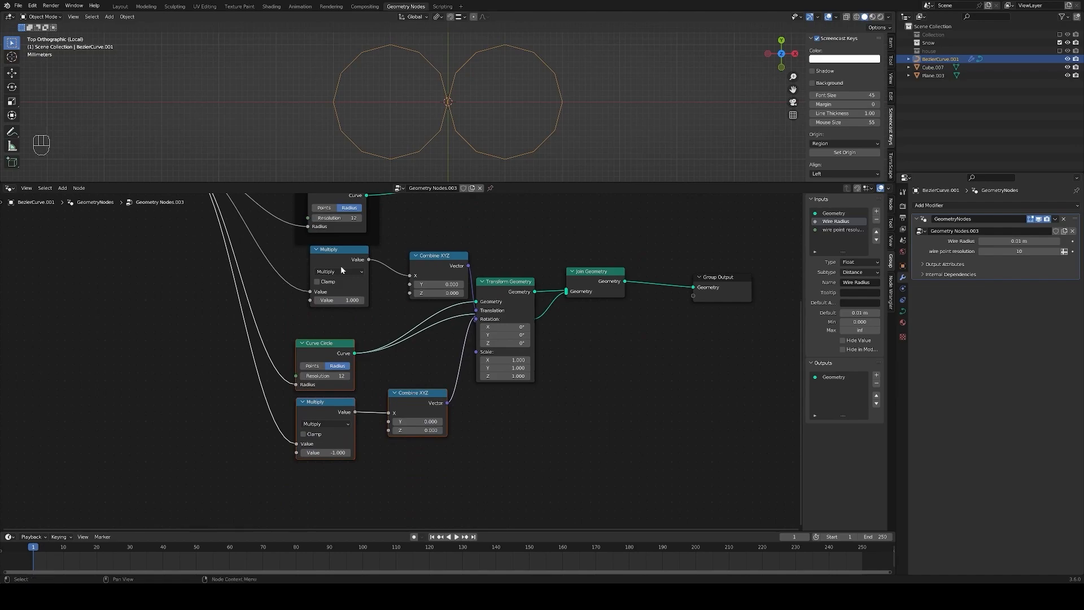
Expose the upper Multiply's second value as a group input on a separate Group Input node.
left_click_drag(310, 299, 216, 320)
type("gr")
key("Return")
left_click(216, 321)
Rename the newly exposed Value input of the node group to "wire sagg".
key("n")
key("n")
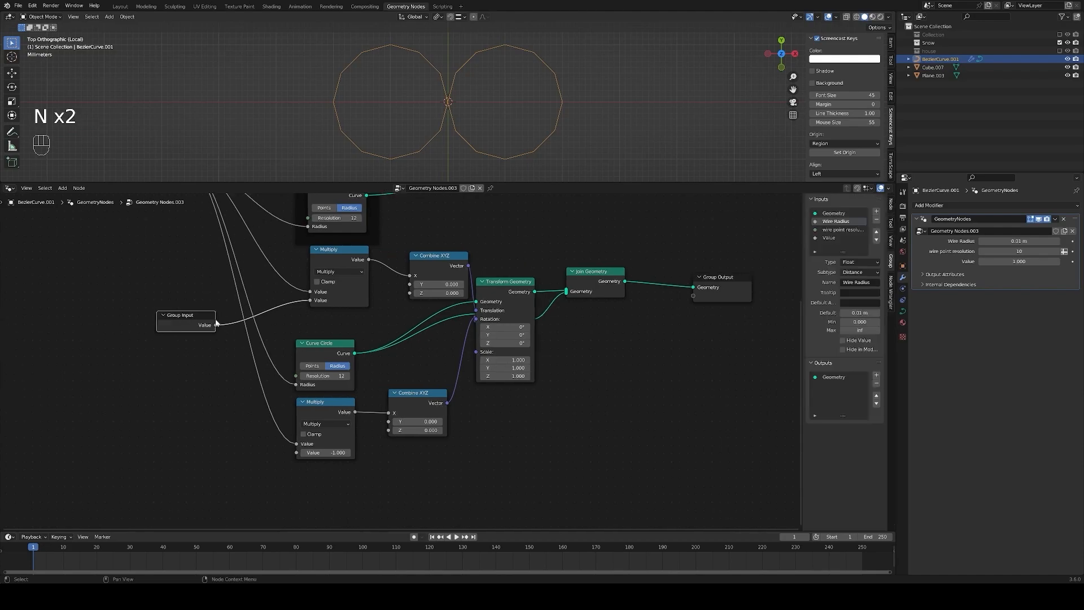
double_click(829, 237)
type("wire sagg")
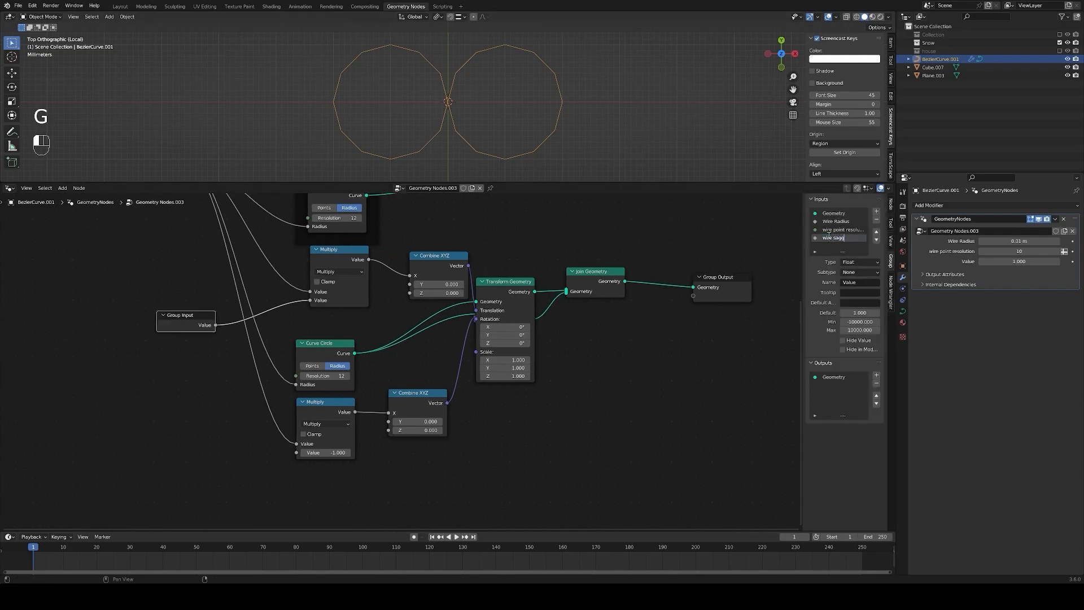
key("Return")
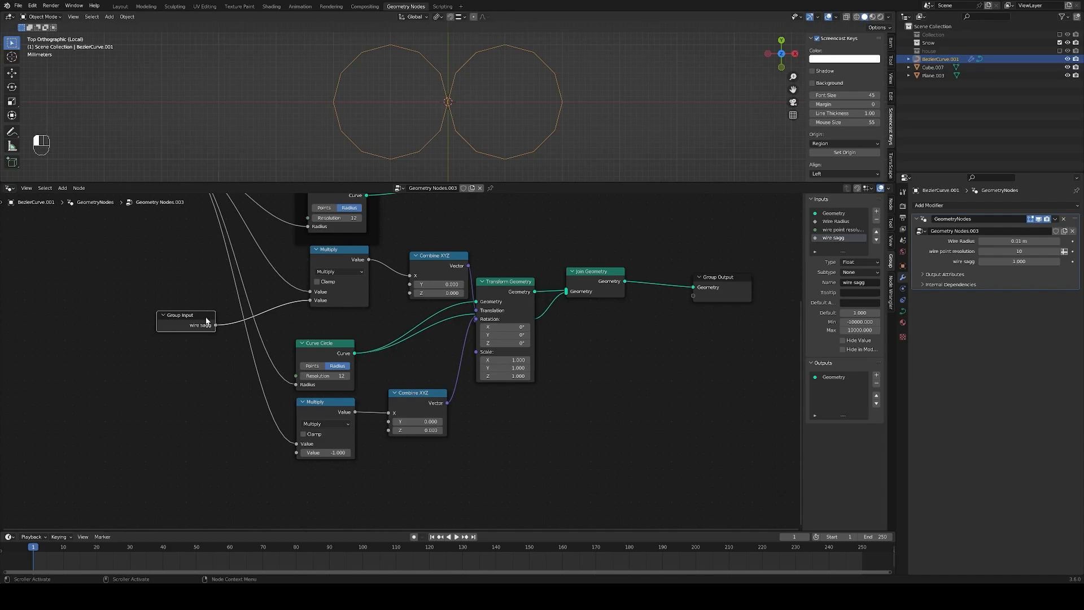
Connect wire sagg to the lower Multiply's second value and space the two expanded Transform Geometry nodes apart.
left_click_drag(216, 325, 296, 453)
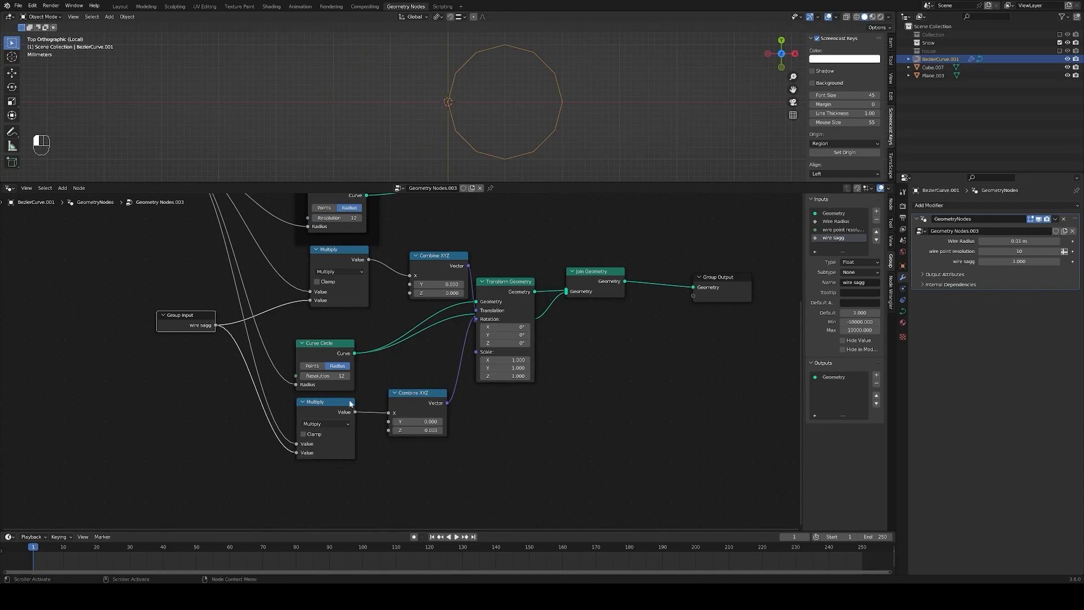
left_click_drag(483, 286, 493, 228)
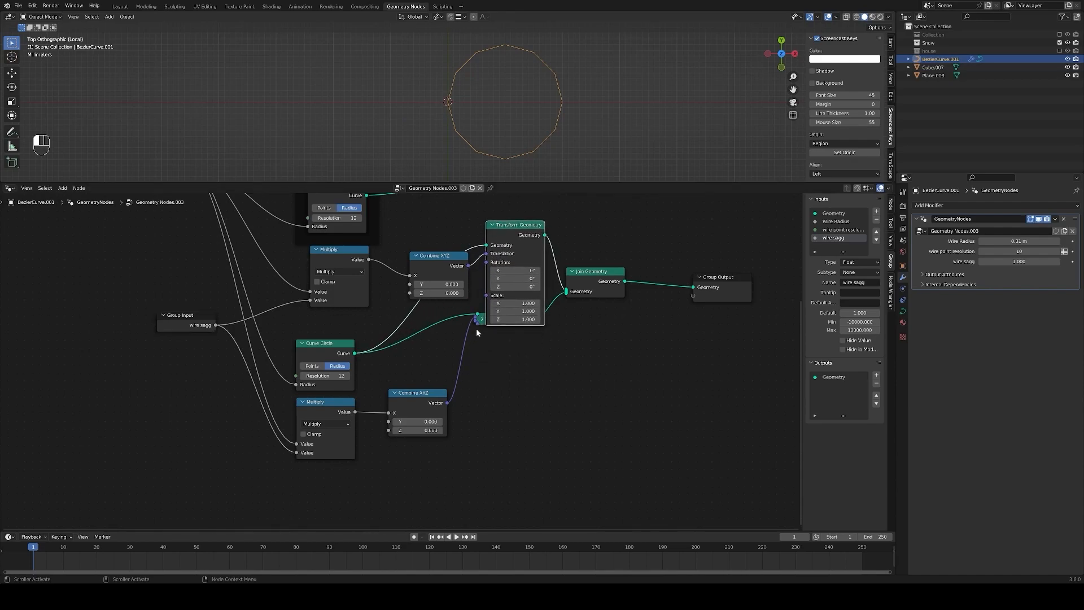
left_click(481, 321)
left_click_drag(481, 321, 487, 345)
Insert a duplicate Multiply by -1 between wire sagg and the lower Multiply node.
left_click(325, 402)
key("shift+d")
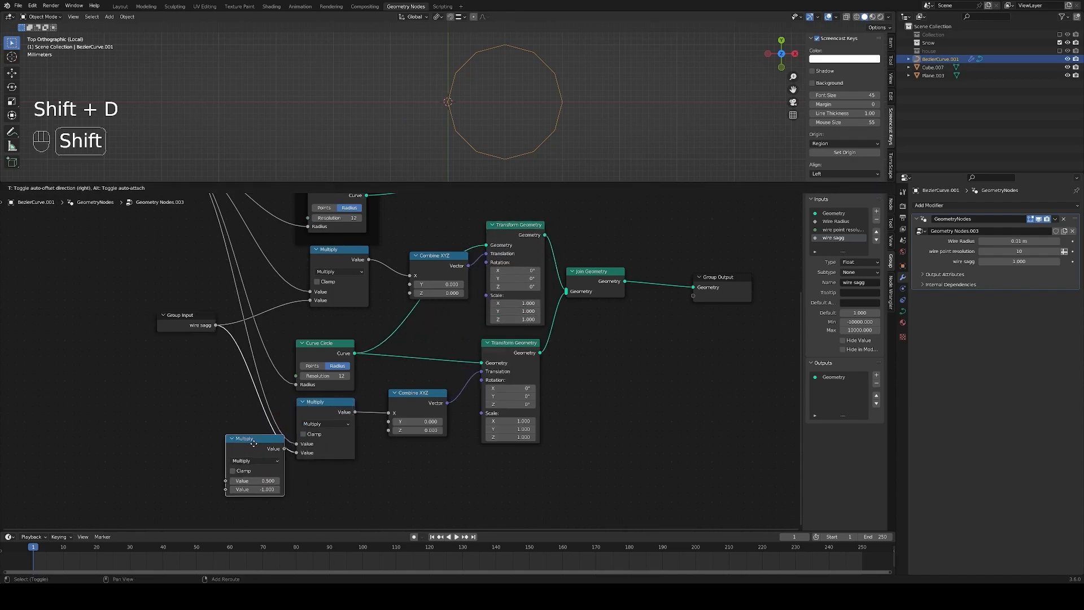
left_click(252, 450)
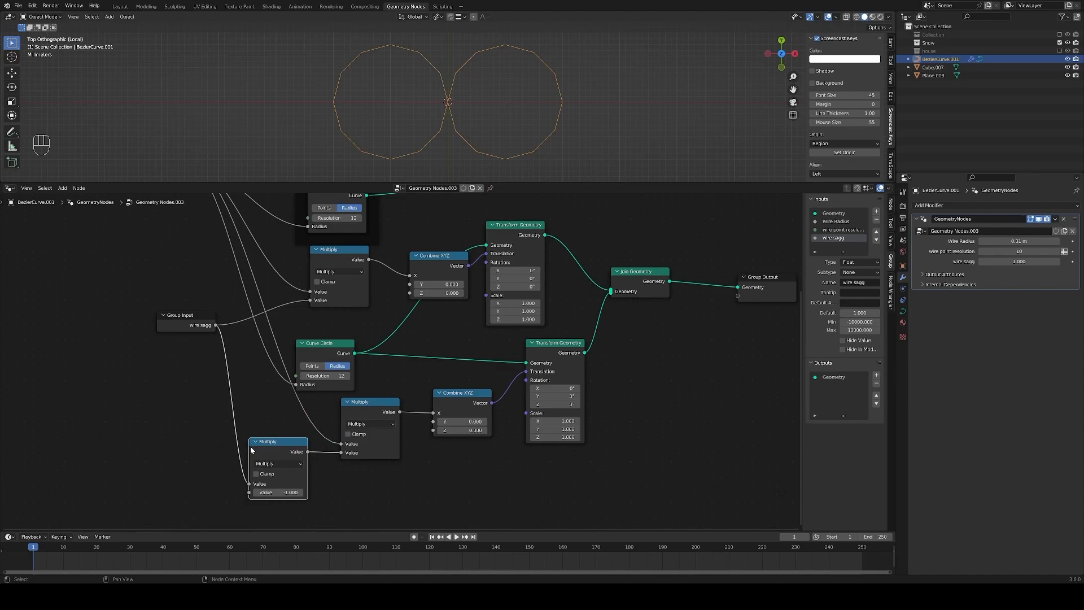
Try a higher wire sagg value on the modifier and return it to 1.
left_click(1059, 262)
left_click(1058, 262)
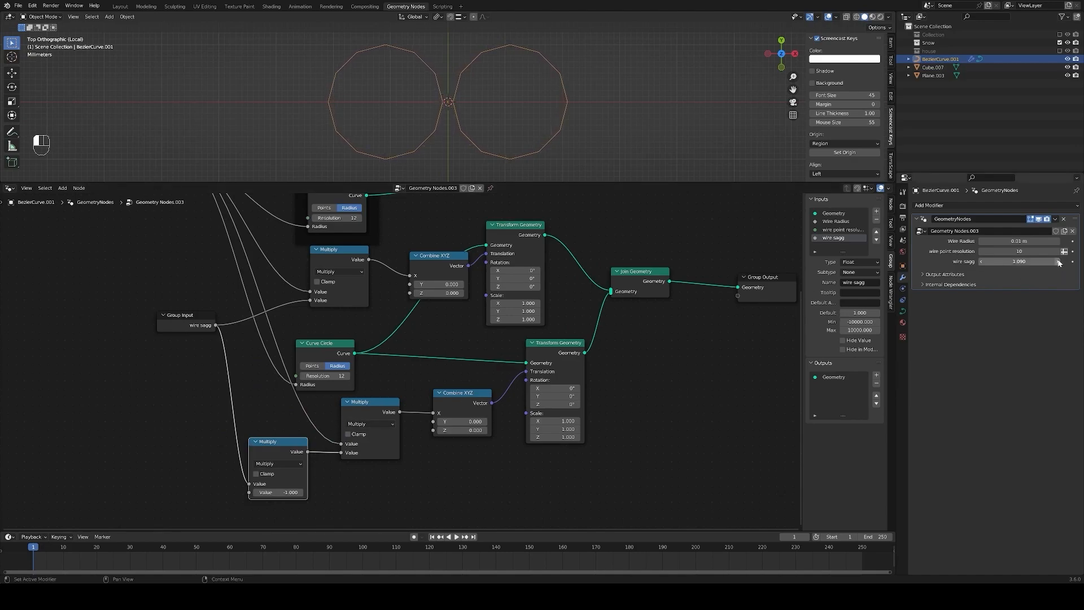
left_click(1020, 262)
type("1.11")
key("Return")
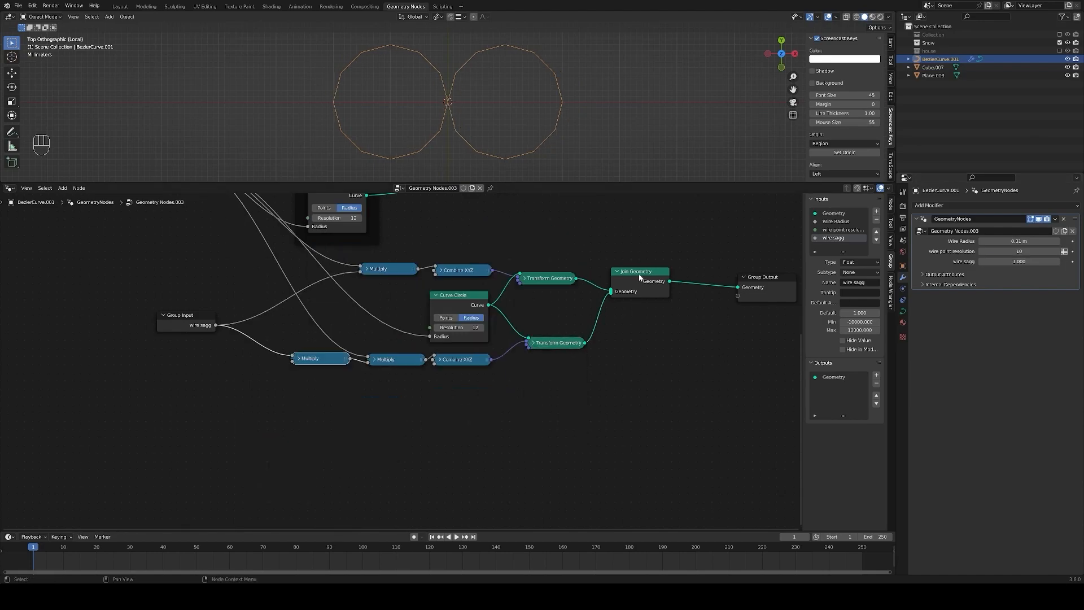
Move Join Geometry next to the collapsed Transform Geometry nodes and enclose all the double-circle profile nodes in a frame.
left_click_drag(641, 278, 619, 306)
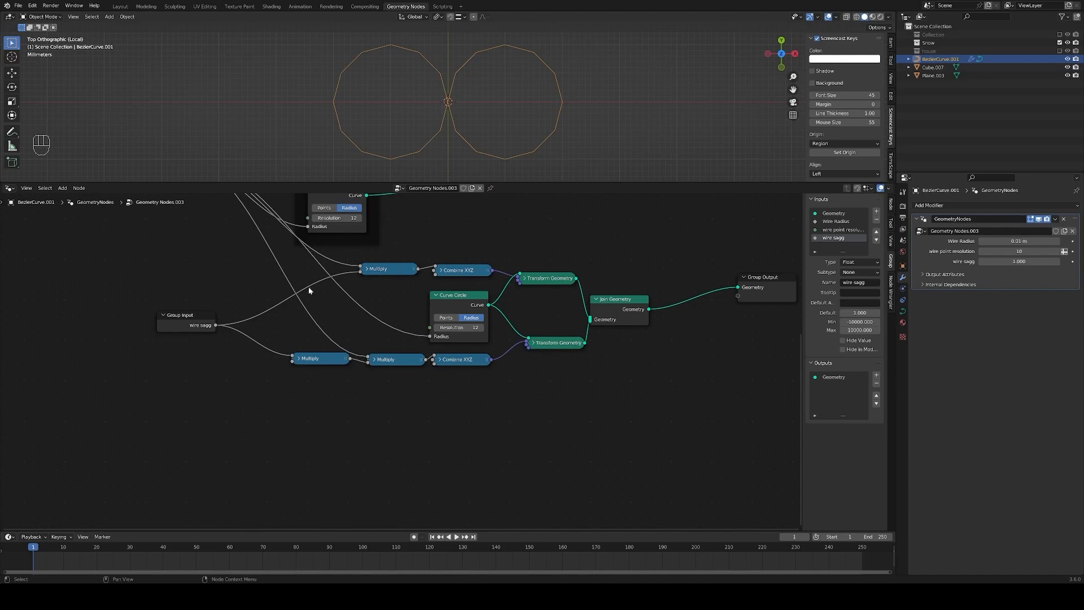
left_click_drag(258, 255, 642, 436)
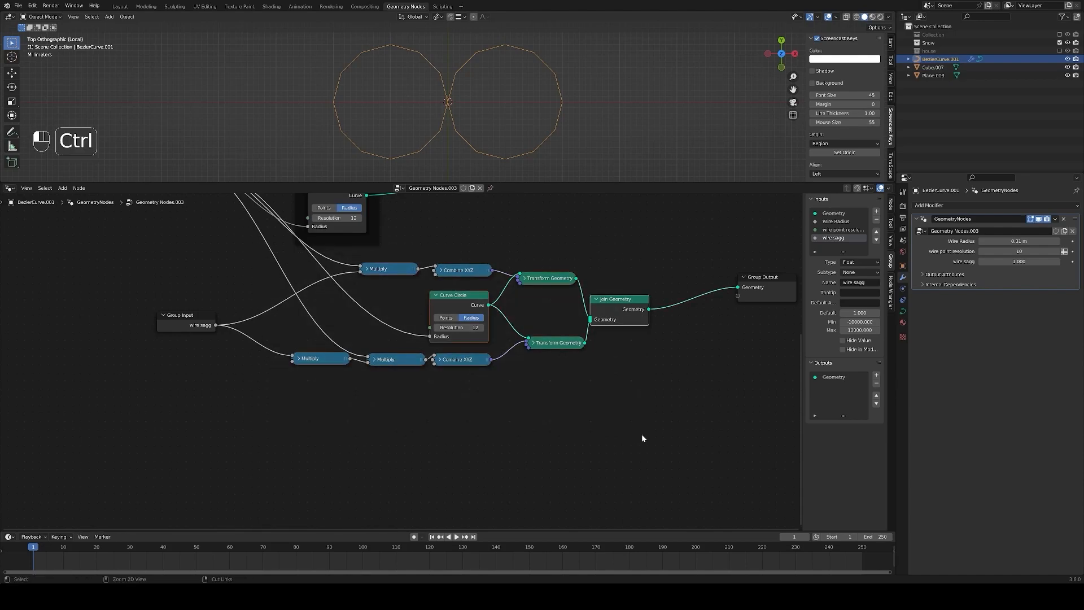
key("ctrl+j")
Route Subdivision Surface to the Group Output and feed the double-circle Join Geometry into Curve to Mesh's Profile Curve.
left_click(748, 298)
middle_click_drag(749, 298, 724, 341)
left_click_drag(680, 359, 719, 233)
left_click(656, 219, "ctrl+shift")
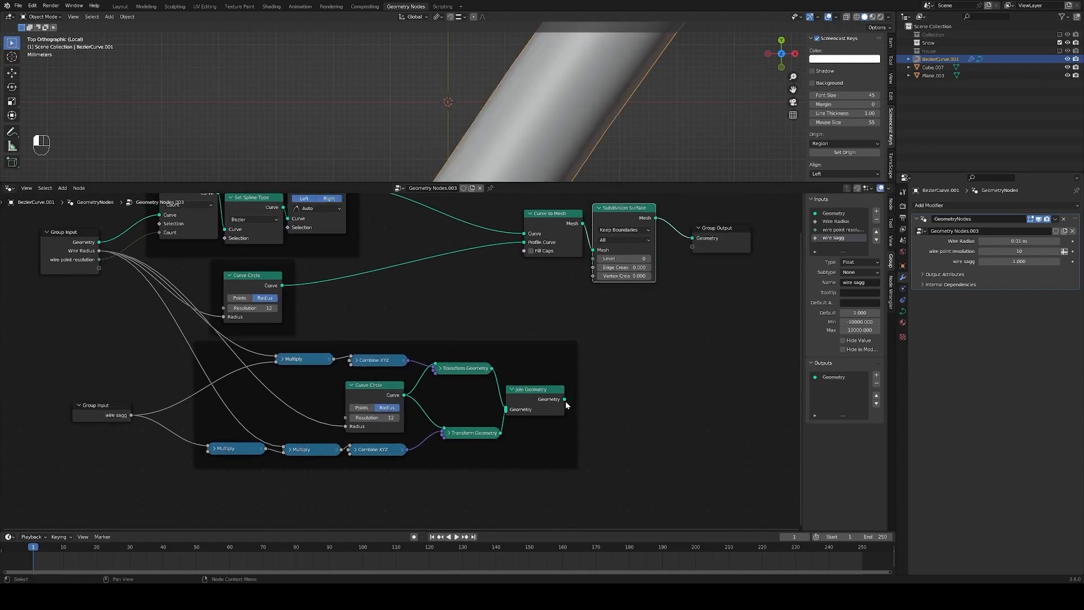
left_click_drag(565, 400, 523, 242)
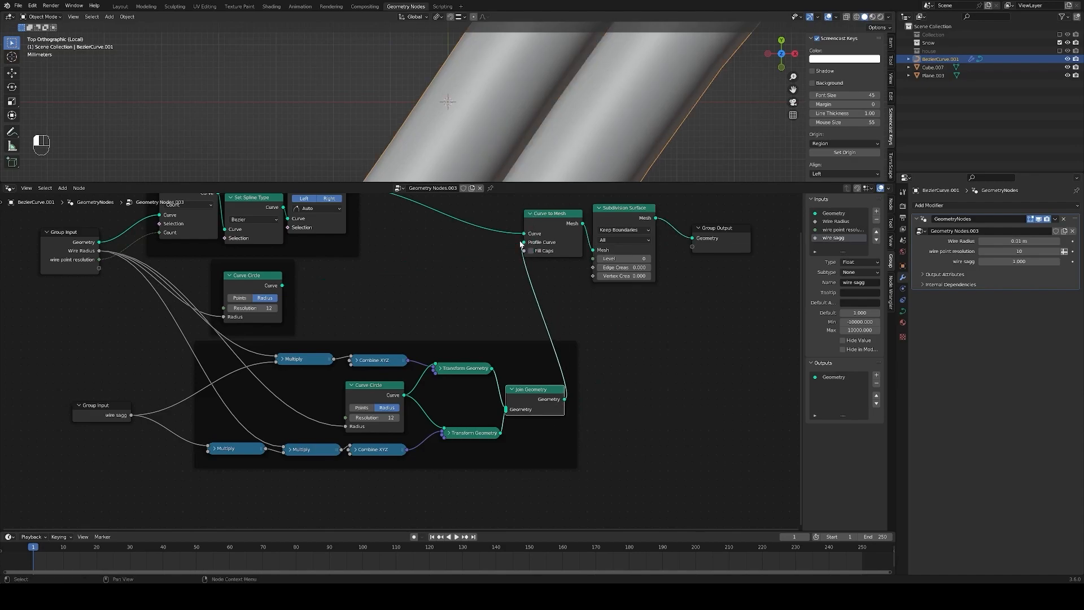
Examine the double wire along the curves in the 3D view, close up and at an angle.
key("KP_Decimal")
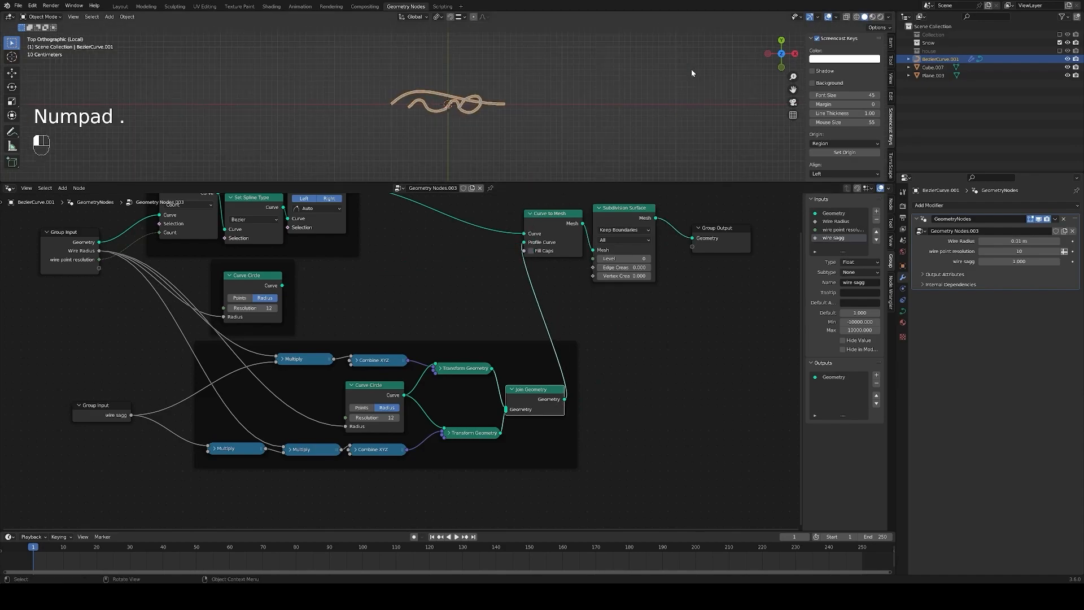
key("KP_Add")
key("KP_Add")
key("KP_Add")
key("KP_Add")
key("KP_Add")
key("KP_Add")
key("KP_Add")
key("KP_2")
key("KP_2")
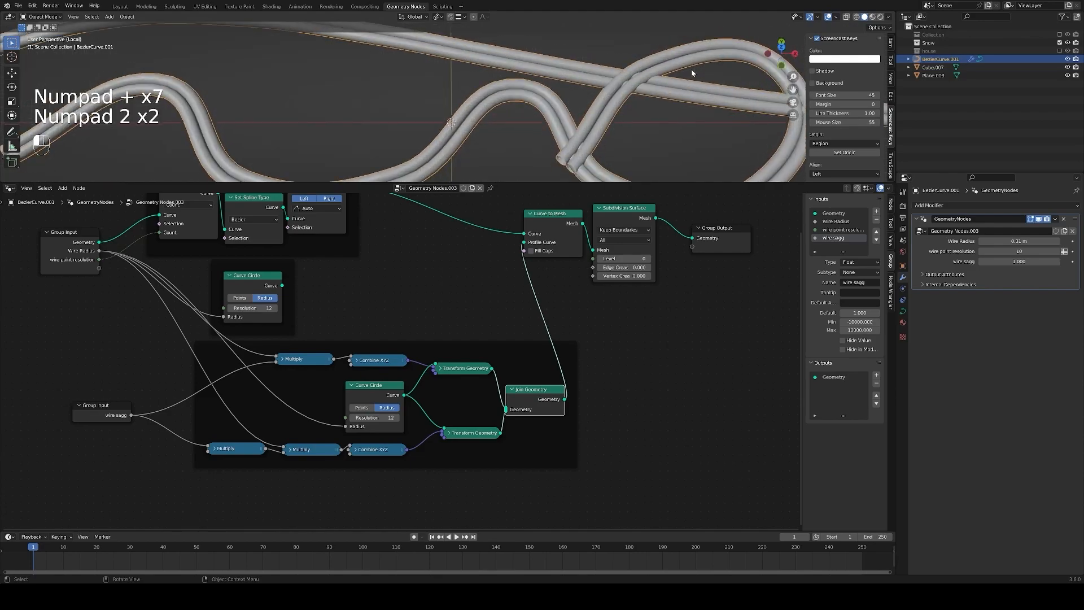
key("KP_Subtract")
key("KP_Subtract")
key("KP_Subtract")
key("KP_Subtract")
key("KP_Subtract")
Add a Set Curve Tilt node and insert it between Set Handle Type and Curve to Mesh.
key("shift+a")
type("set t")
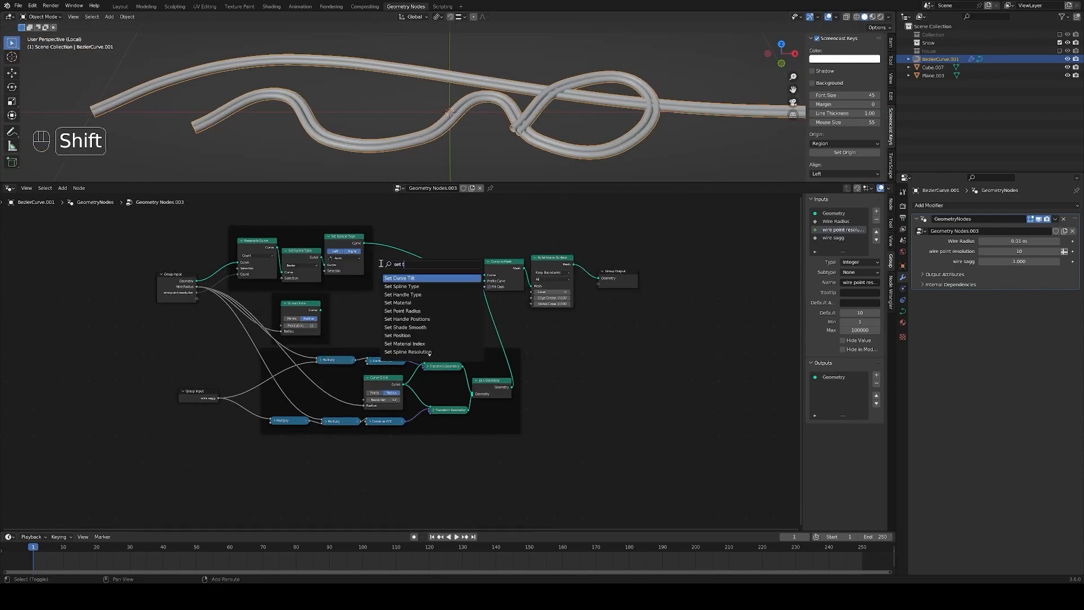
left_click(399, 303)
left_click(398, 292)
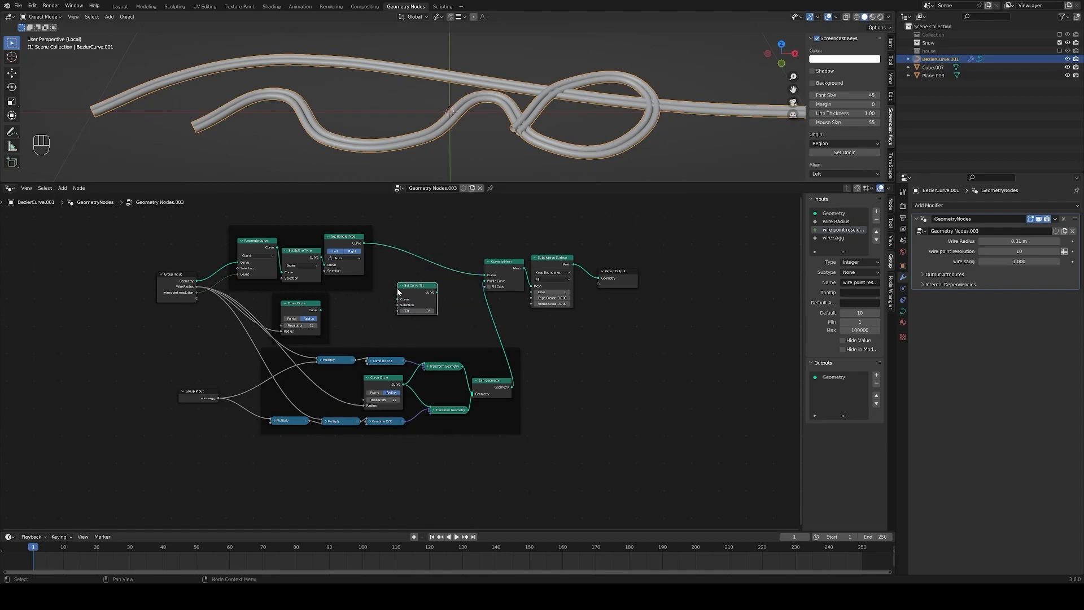
key("KP_Decimal")
key("KP_Add")
key("KP_Add")
key("KP_Add")
key("KP_Add")
key("KP_Add")
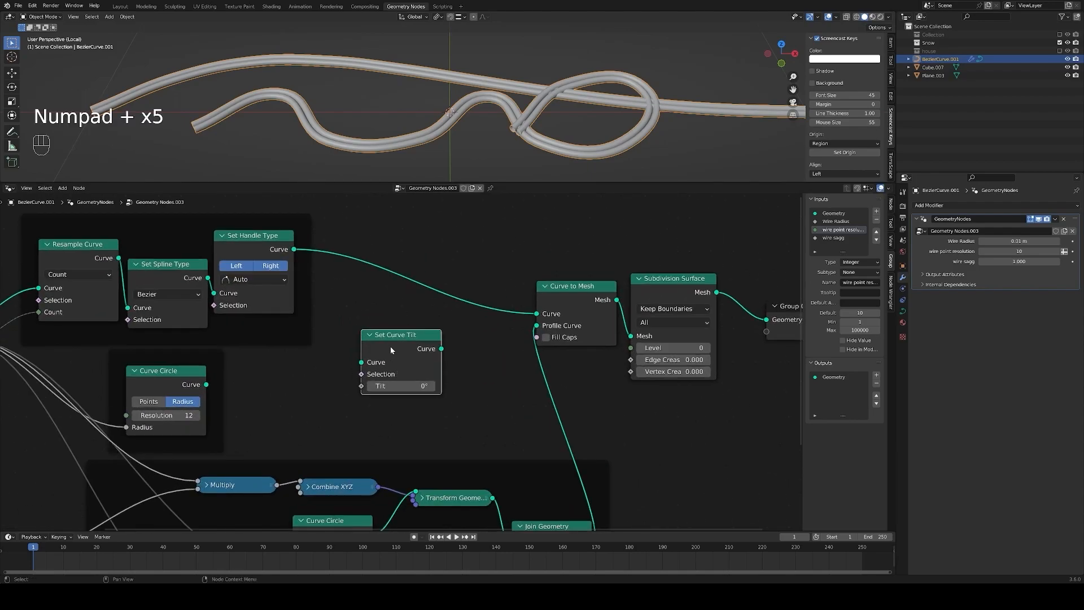
key("g")
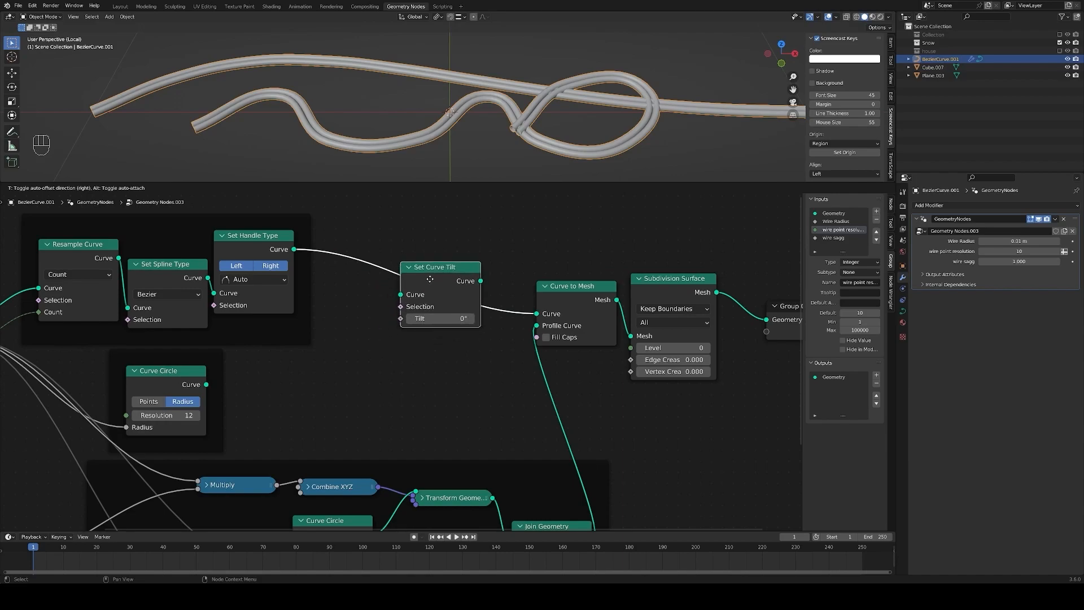
left_click(430, 279)
Add a Spline Parameter node with its Index output driving the Tilt of Set Curve Tilt.
left_click_drag(401, 318, 339, 343)
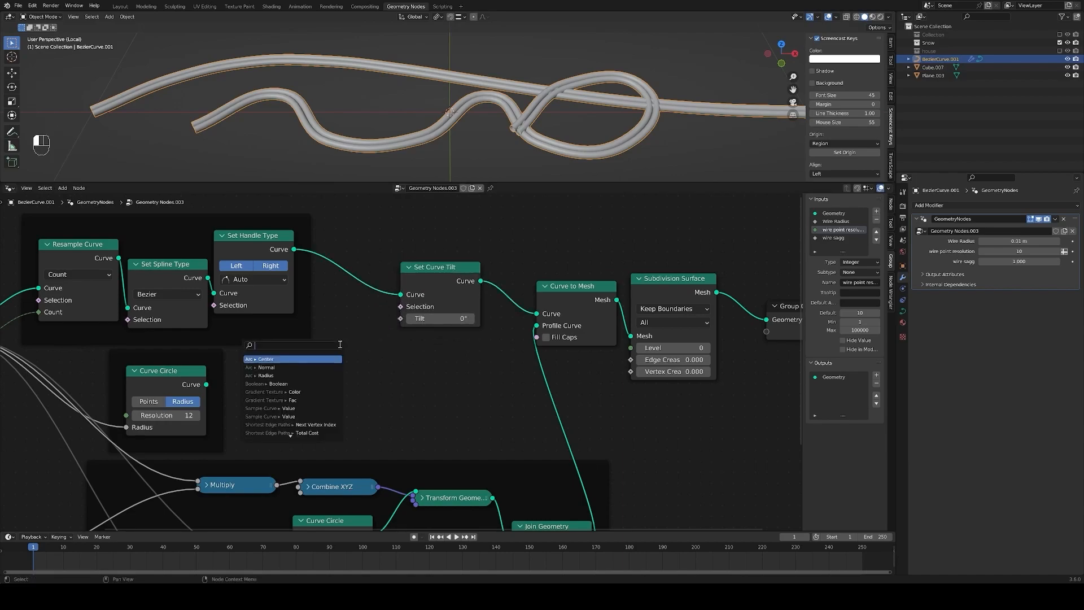
type("spo")
key("BackSpace")
type("l")
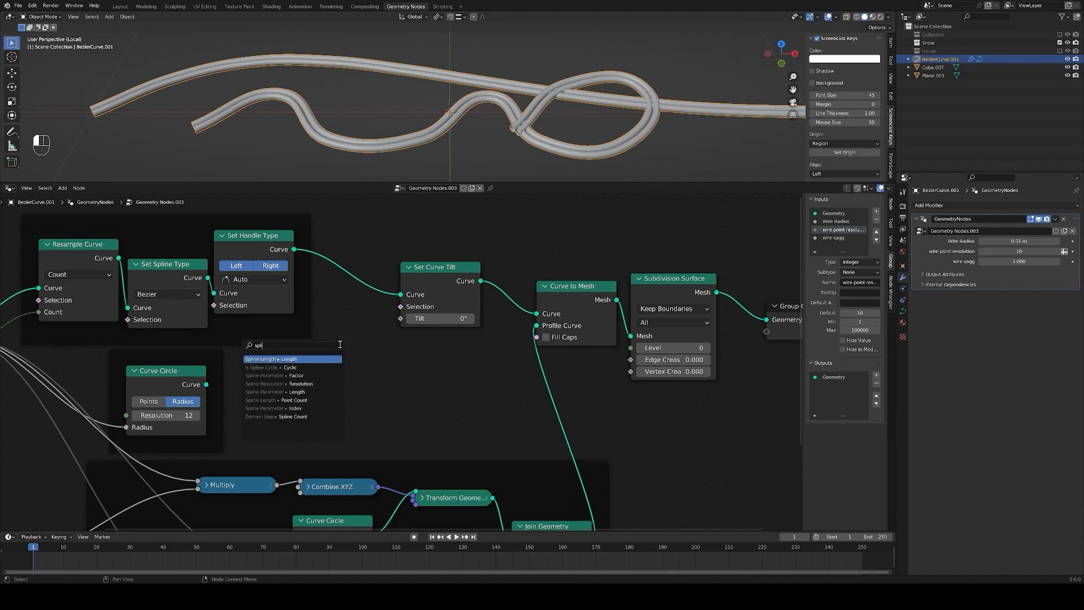
type("ine p")
key("Down")
key("Down")
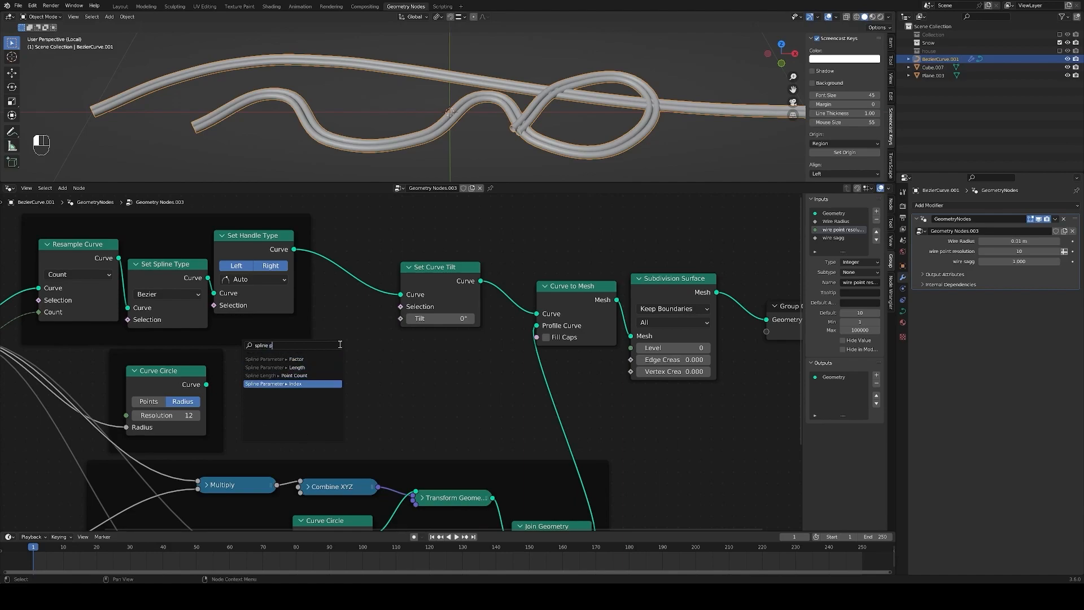
key("Return")
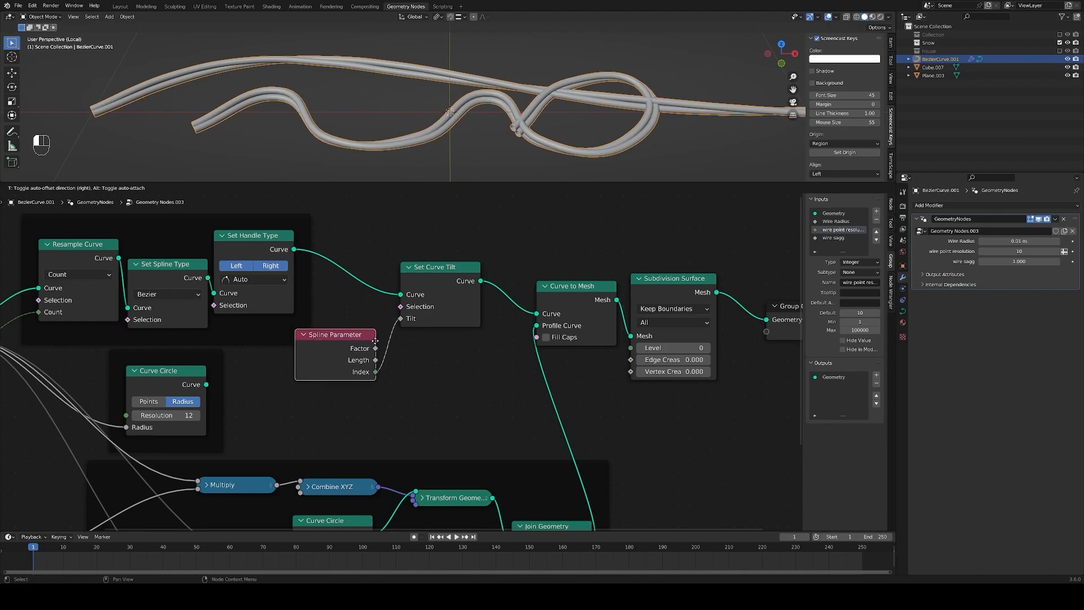
left_click(366, 364)
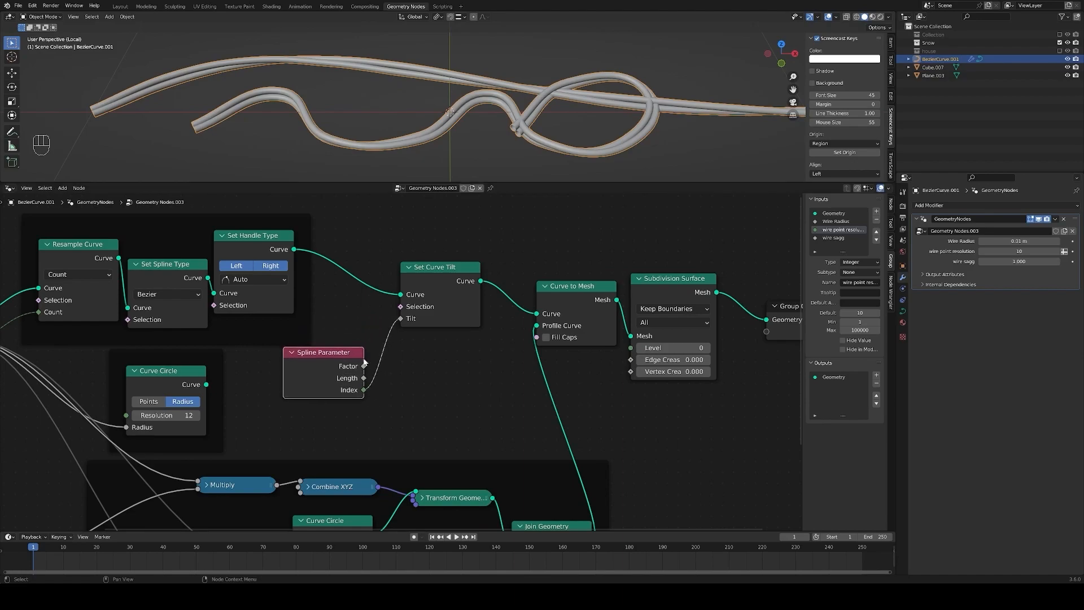
Raise the wire point resolution on the modifier to twist the double wire more tightly.
key("shift")
left_click_drag(1018, 250, 1067, 251)
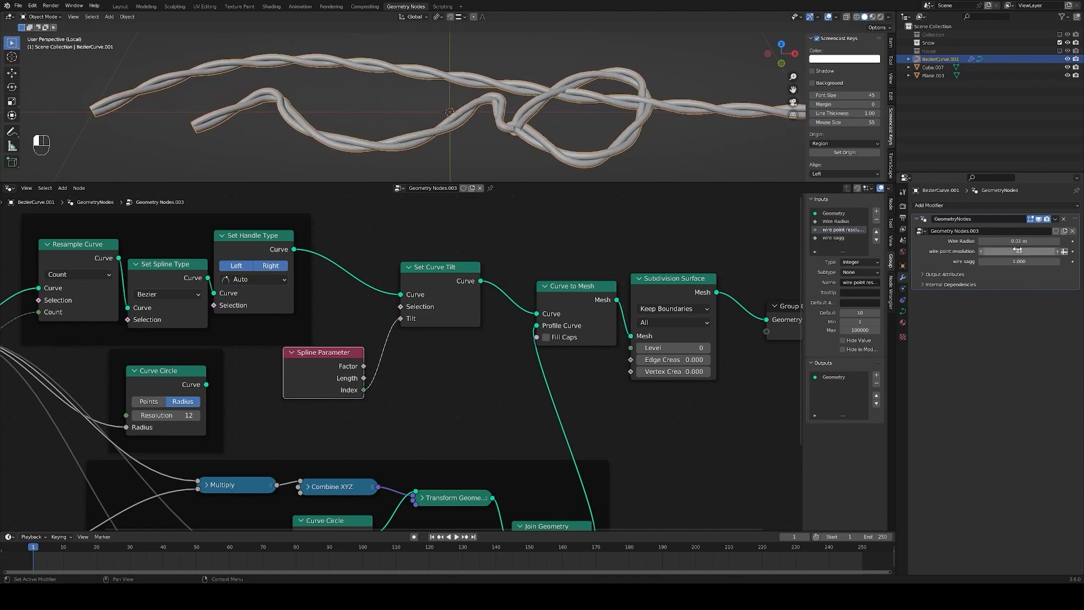
Rename the group input "wire point resolution" to "wire twist resolution".
double_click(834, 231)
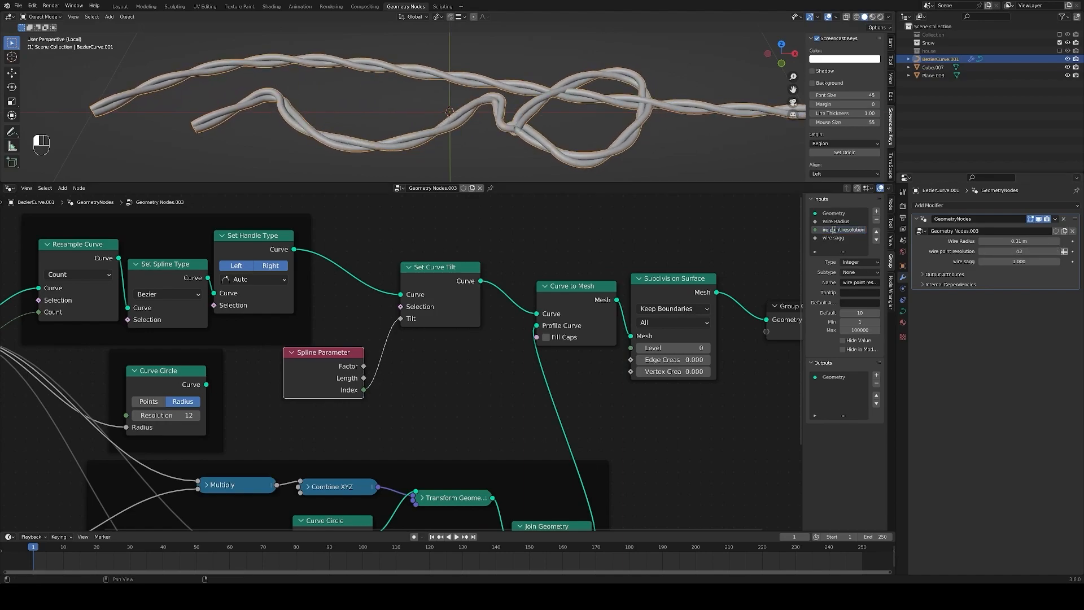
double_click(835, 230)
type("twist")
key("Return")
Insert a Switch node between Join Geometry and Curve to Mesh, with the single Curve Circle as False and the joined circles as True.
key("Home")
key("shift+a")
type("sw")
key("Return")
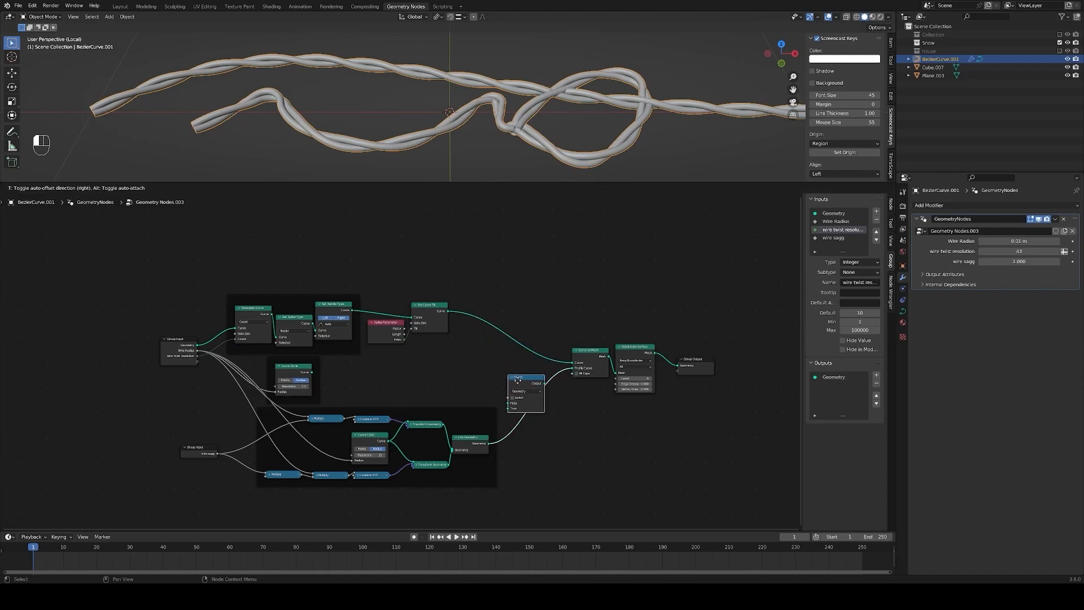
left_click(519, 382)
left_click_drag(511, 403, 311, 374)
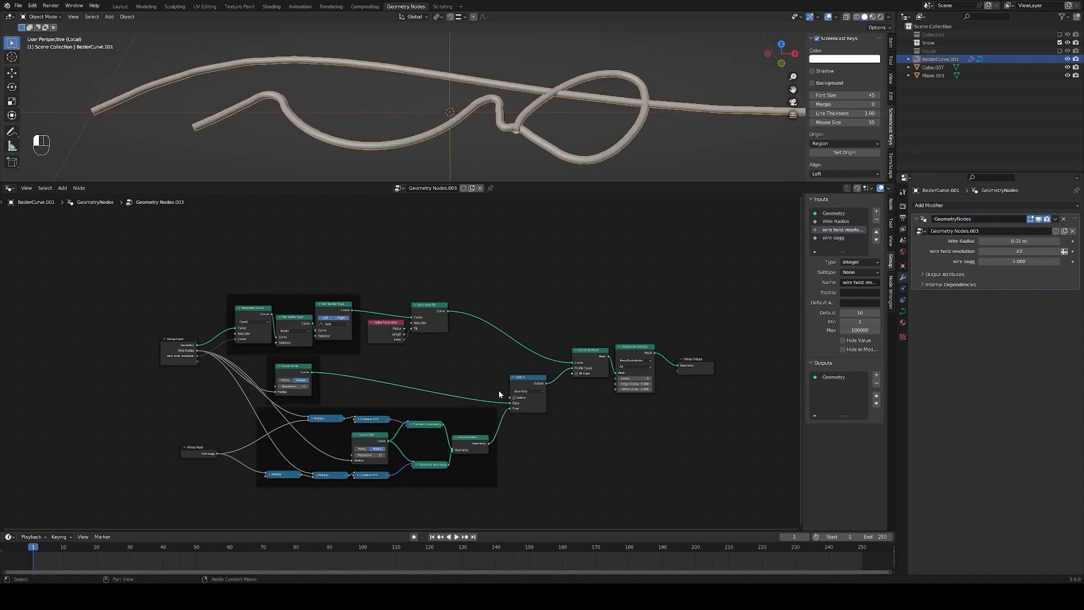
Expose the Switch node's Switch socket as a boolean group input through its own Group Input node.
key("KP_Add")
key("KP_Add")
key("KP_Add")
key("KP_Add")
key("KP_Add")
key("KP_Add")
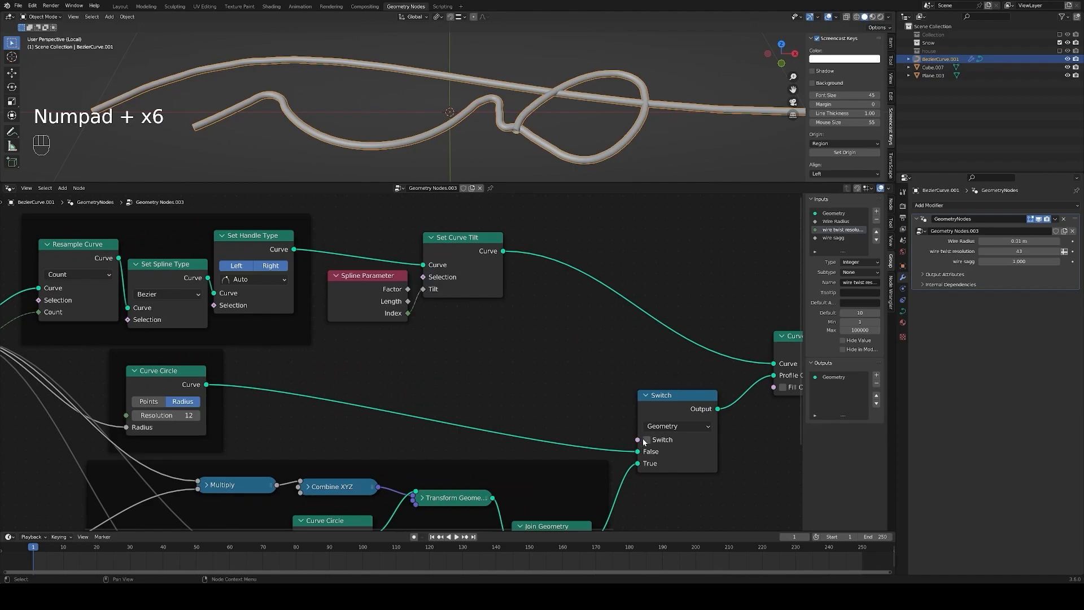
left_click_drag(641, 440, 565, 399)
type("group")
key("Return")
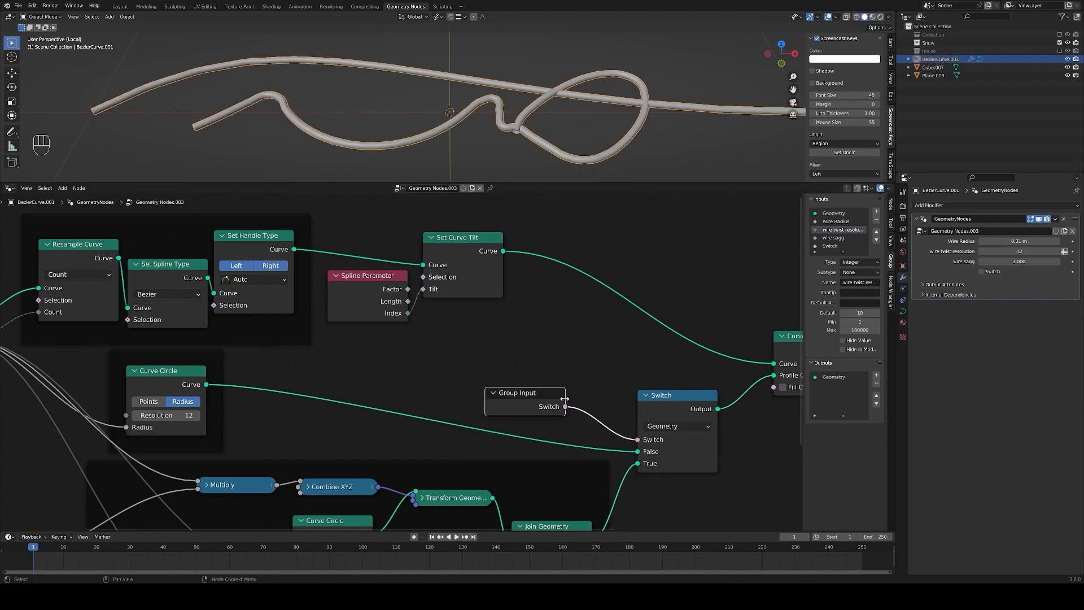
Rename the new Switch input "Two wires" and try toggling it on the modifier.
double_click(859, 247)
type("Two wires")
key("Return")
left_click(981, 272)
left_click(981, 272)
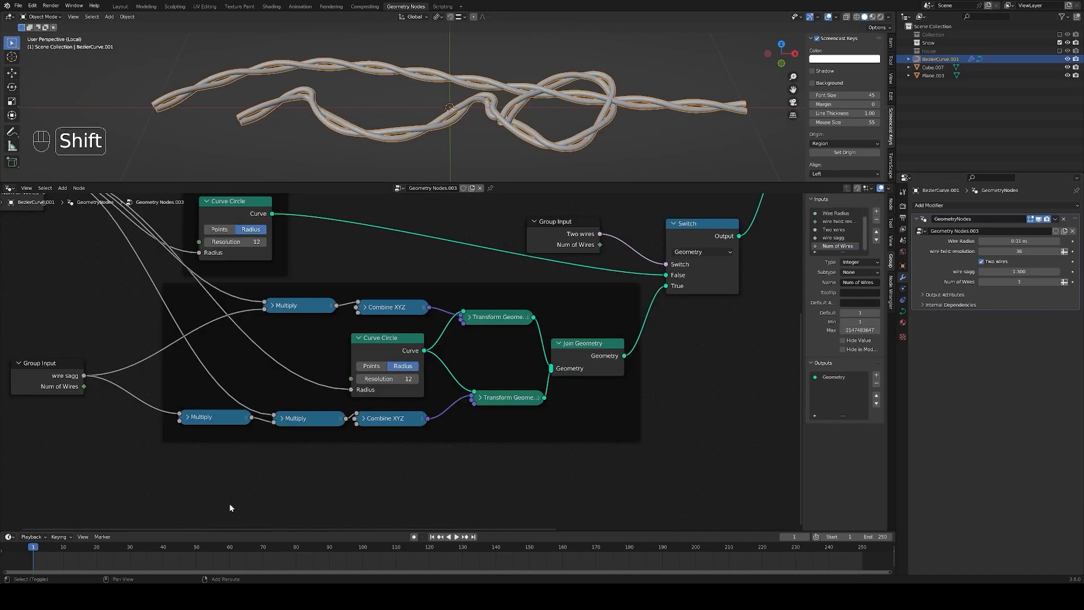
Add a Curve Circle node in the empty space below the double-wire frame.
key("shift+a")
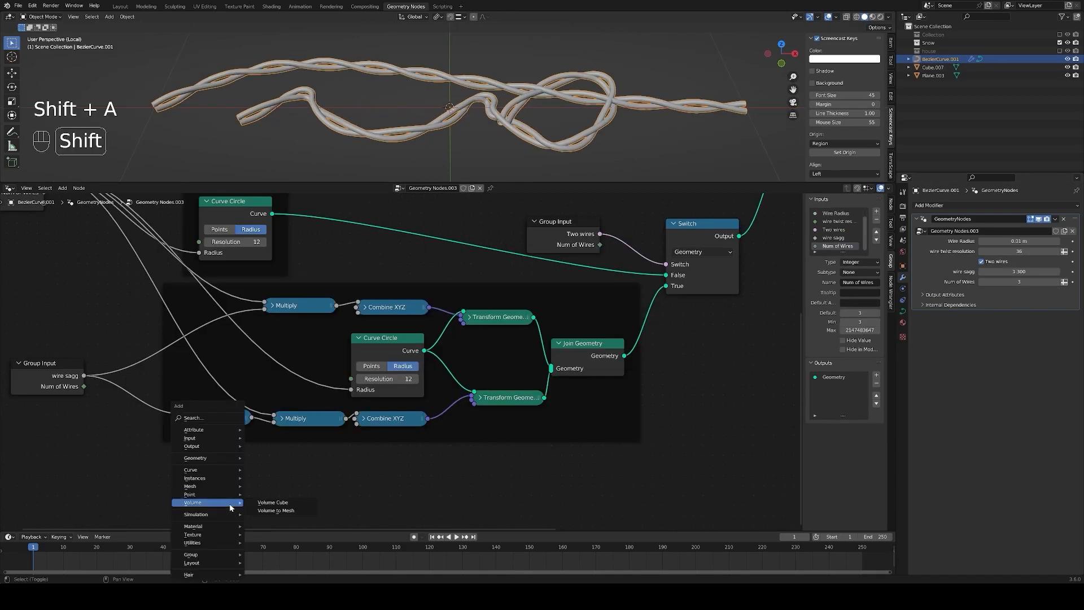
left_click(189, 418)
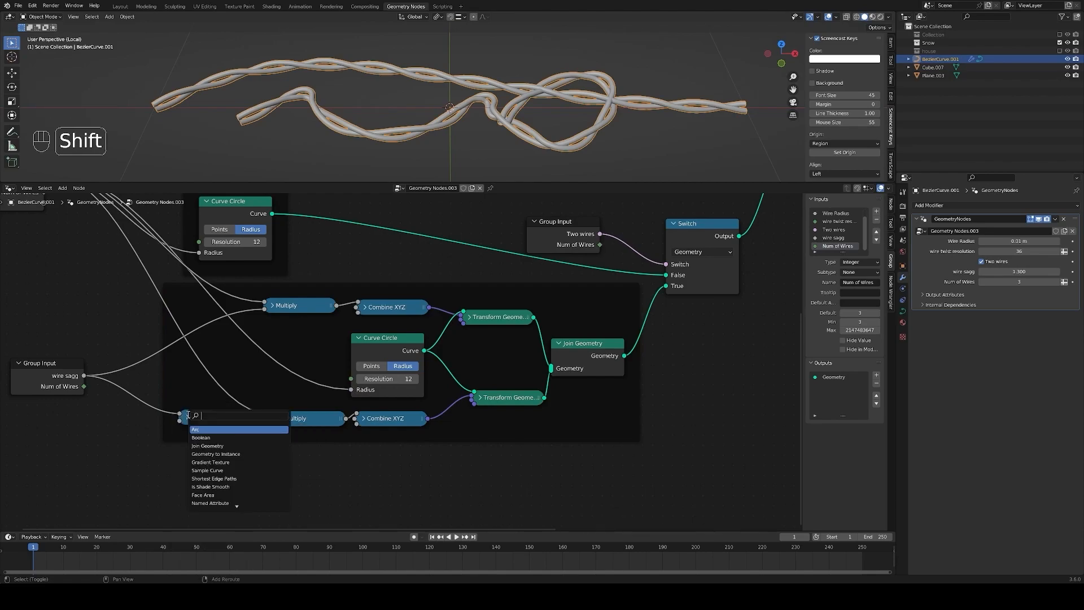
type("curve c")
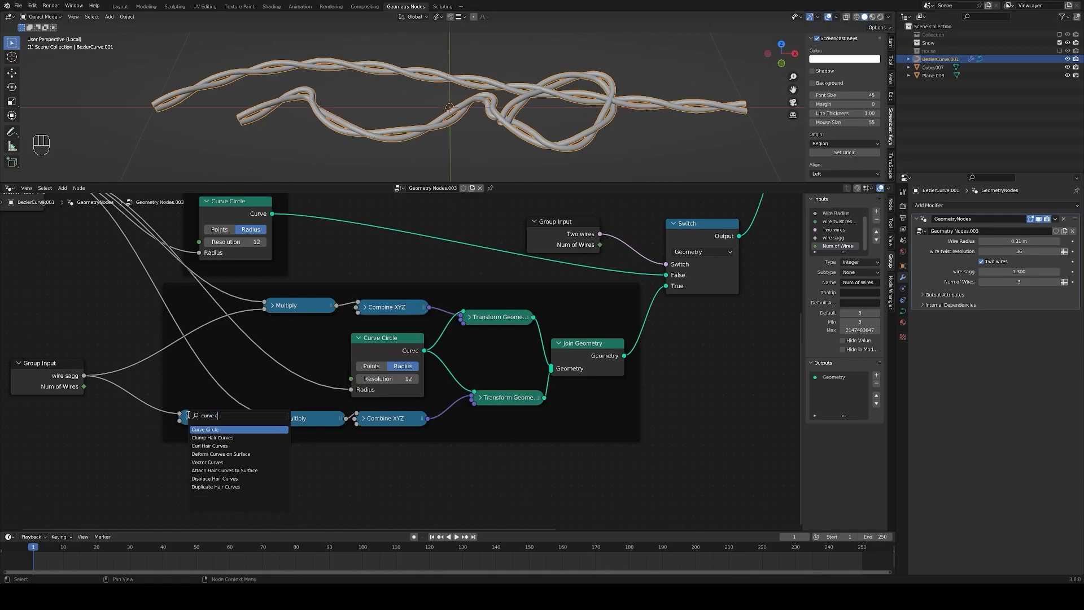
key("Return")
left_click(242, 347)
Connect the new Curve Circle to the Points of a new Instance on Points node and set the circle's resolution to 3.
left_click_drag(317, 357, 351, 342)
type("inst")
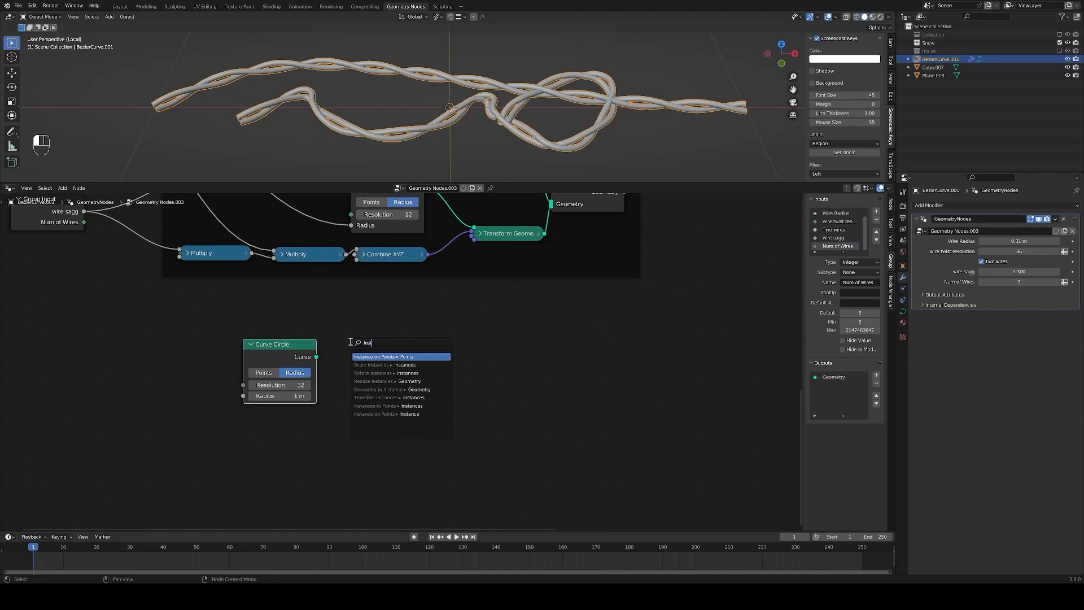
key("Return")
left_click(351, 342)
double_click(289, 385)
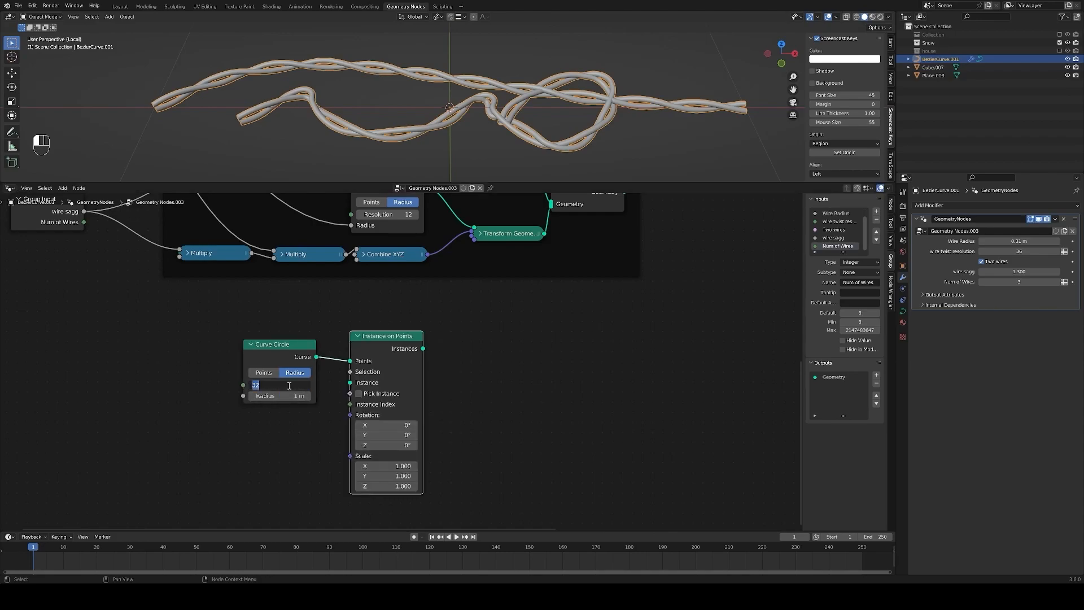
type("3")
key("Return")
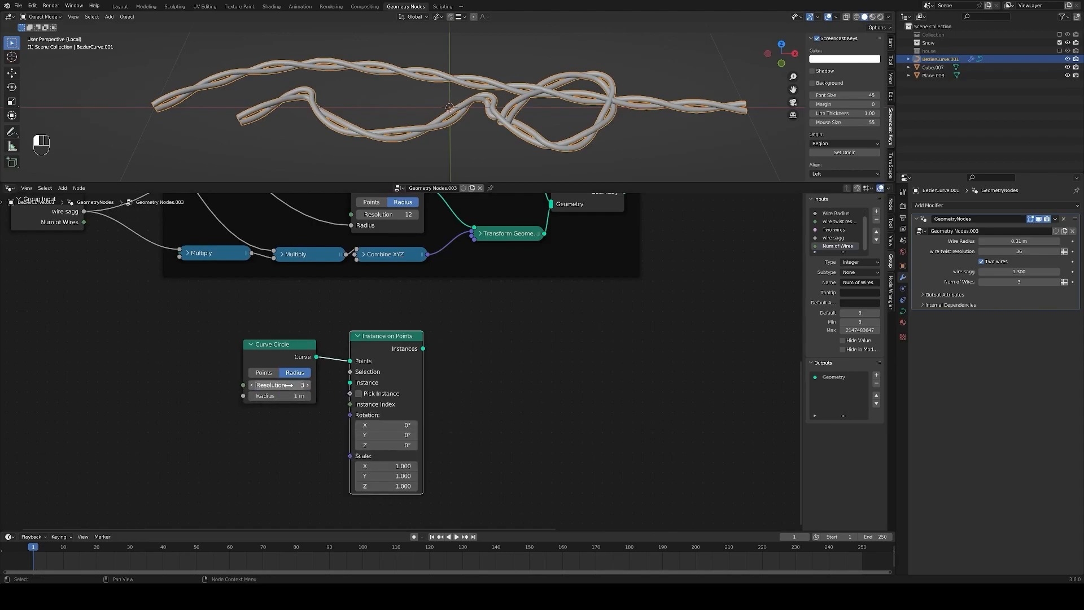
Duplicate the new Curve Circle below itself and connect the copy's Curve to Instance on Points' Instance input.
left_click(283, 361)
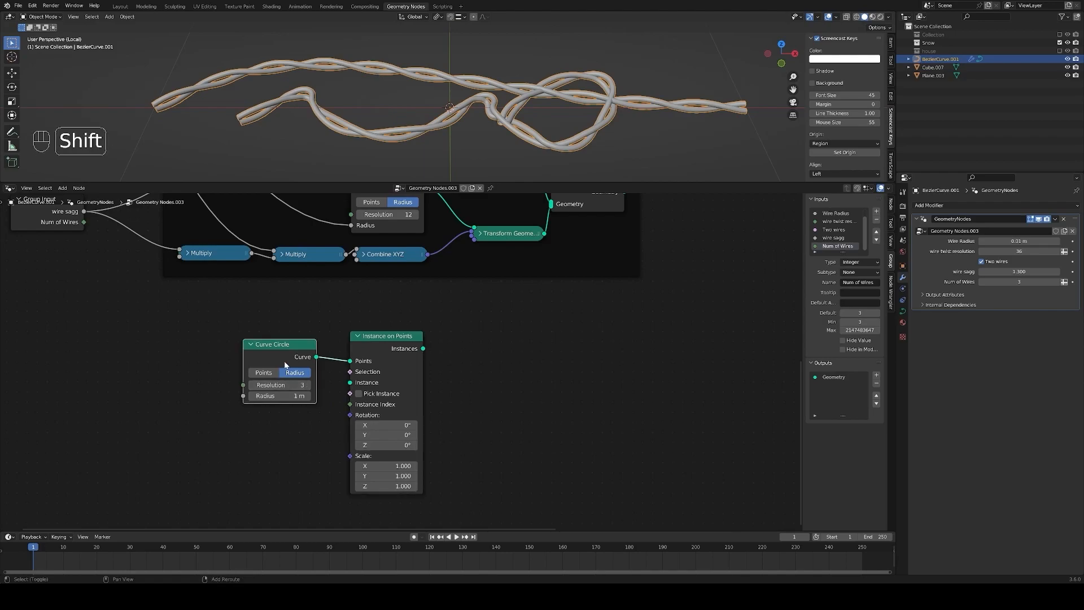
key("shift+d")
left_click(284, 433)
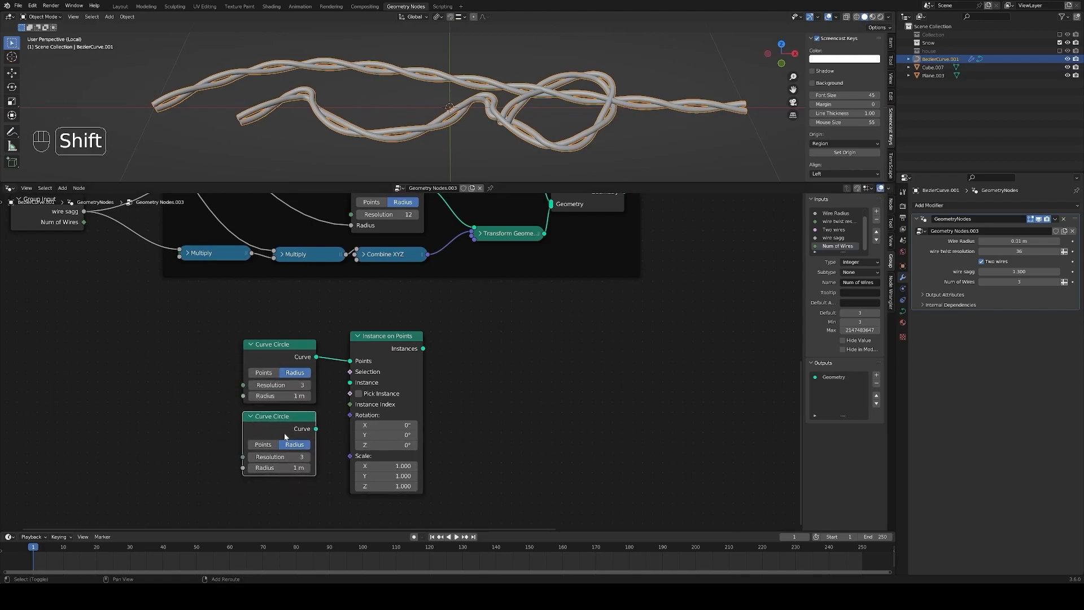
left_click_drag(316, 429, 353, 385)
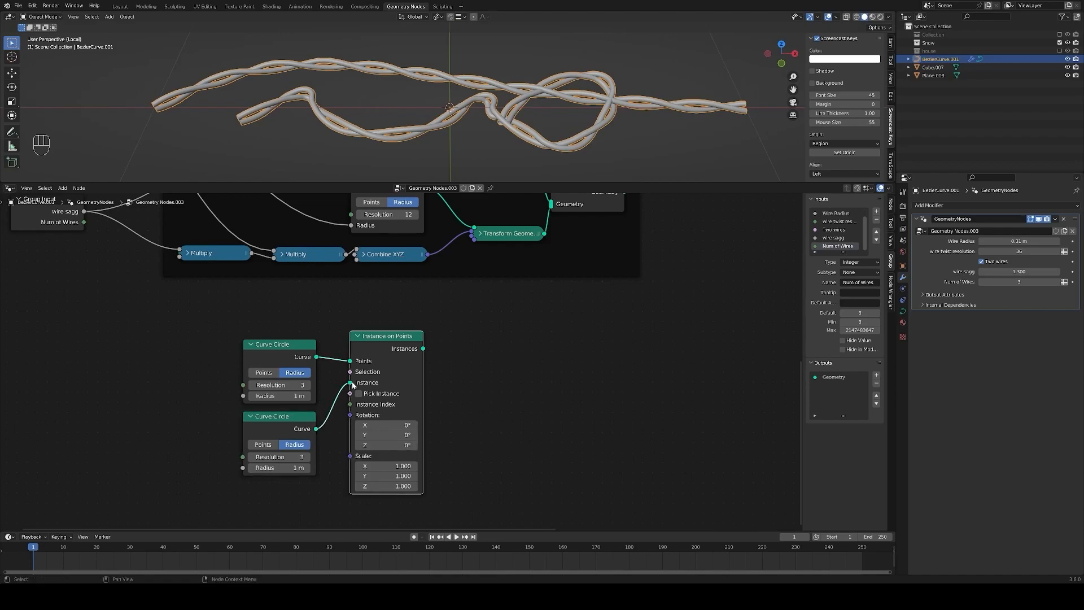
Add a Group Input node with Wire Radius driving both new circles' Radius and Num of Wires driving the lower circle's Resolution.
key("shift+a")
type("gr")
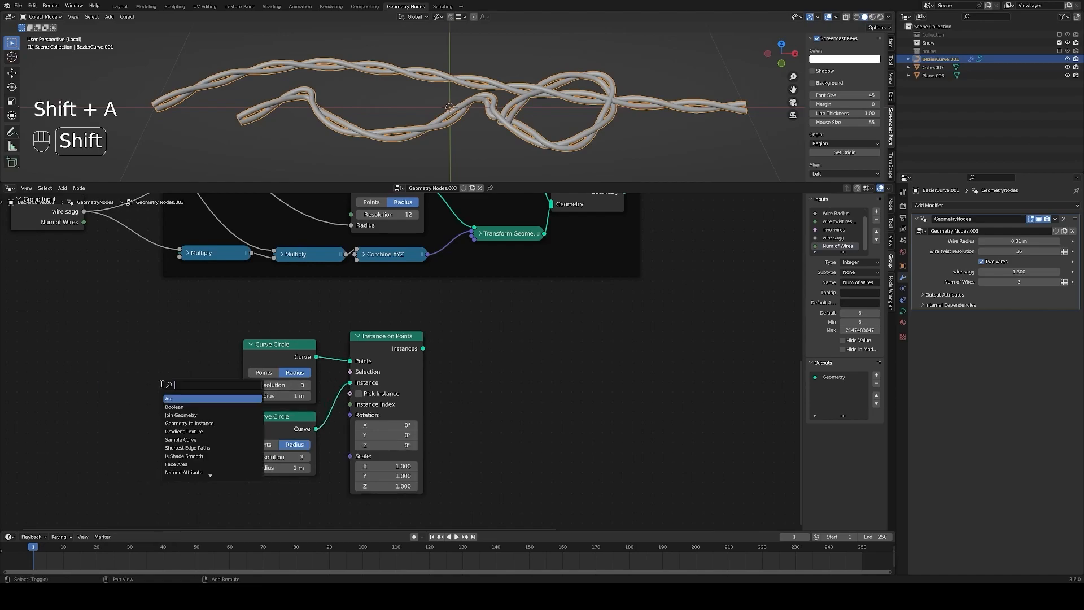
left_click(179, 406)
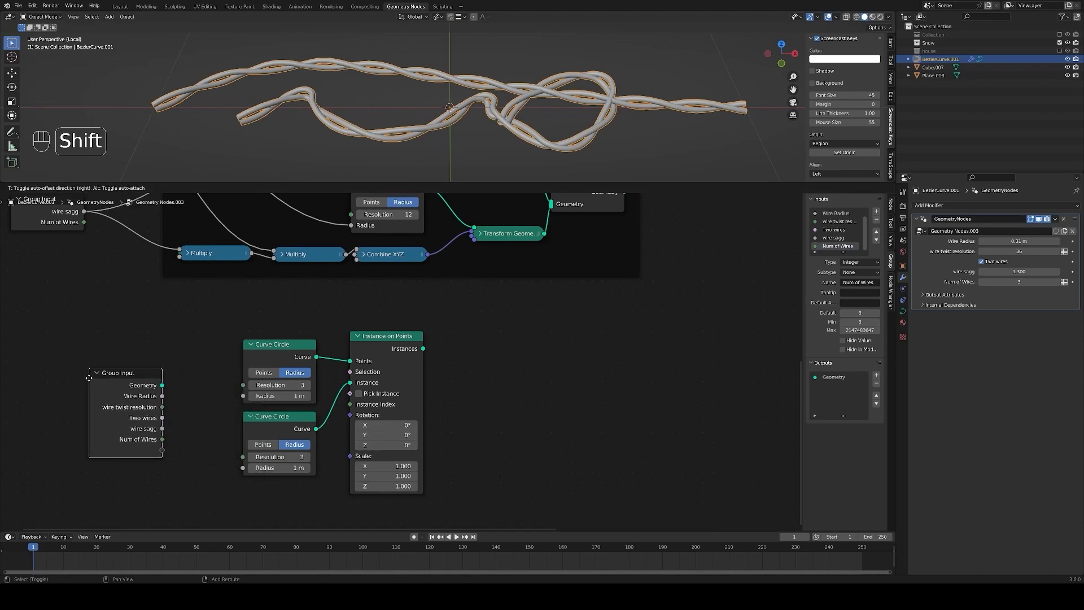
left_click(89, 381)
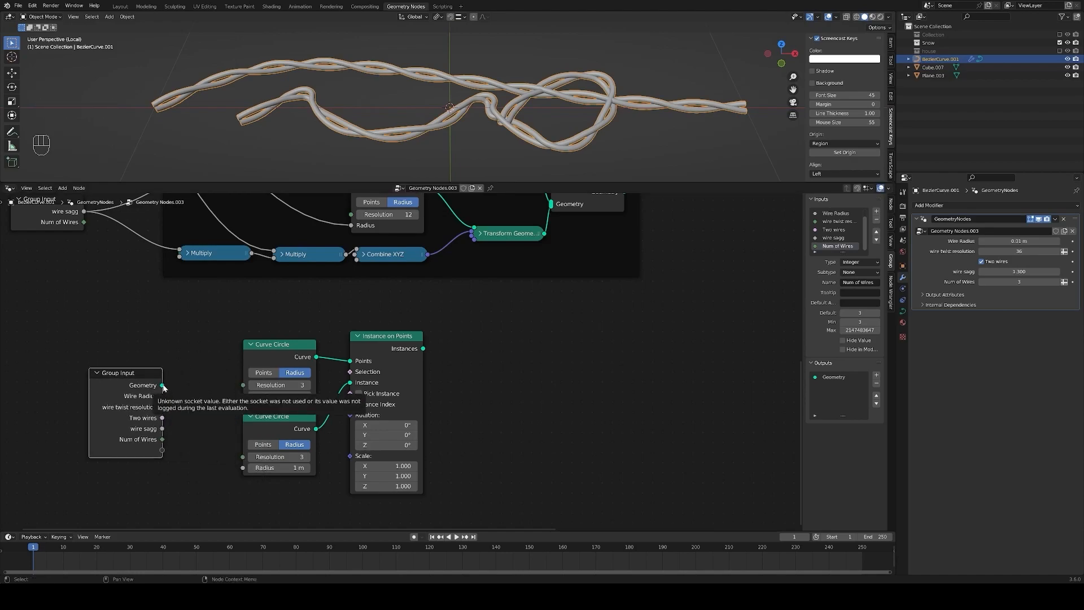
left_click_drag(162, 396, 244, 396)
left_click_drag(242, 468, 164, 397)
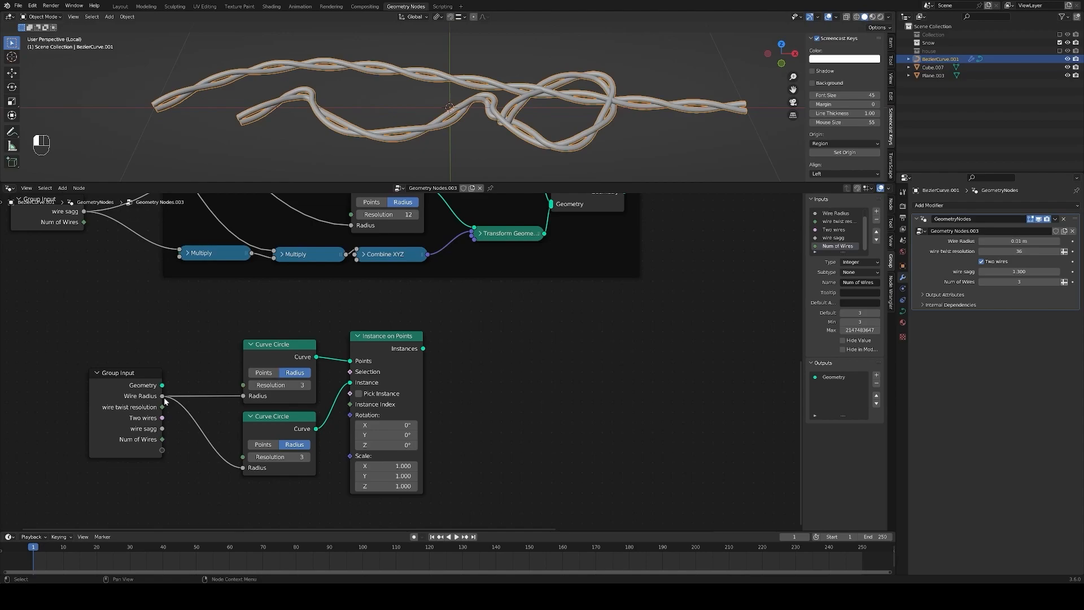
left_click_drag(162, 440, 248, 461)
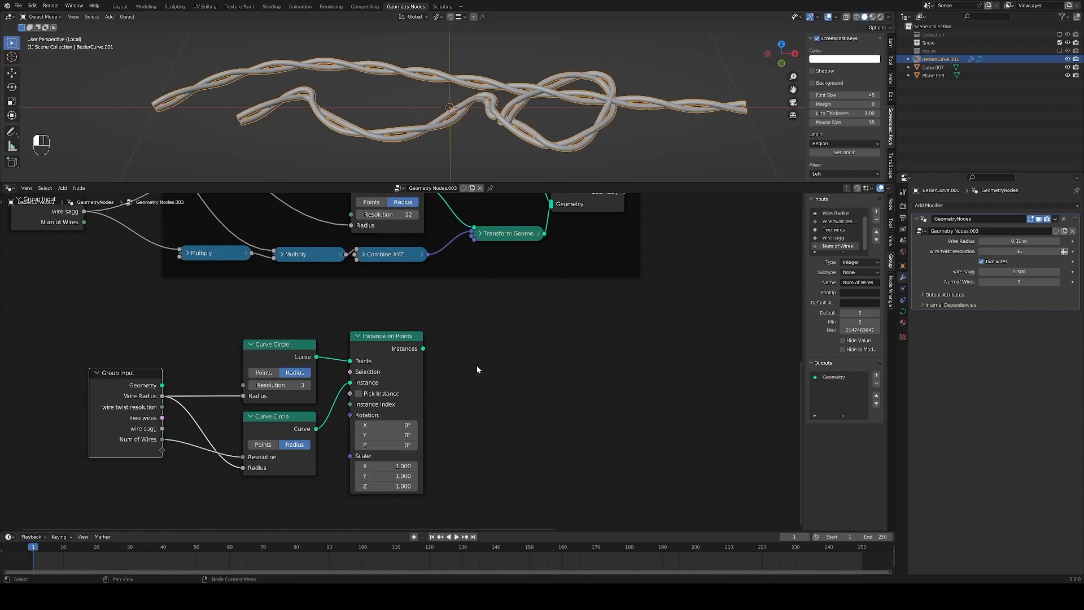
Move the final mesh and output nodes down and insert a duplicate of the Switch node before Curve to Mesh.
key("KP_Subtract")
key("KP_Subtract")
key("KP_Subtract")
key("KP_Subtract")
key("KP_Subtract")
key("KP_Subtract")
key("KP_Subtract")
left_click_drag(698, 247, 543, 447)
left_click(512, 272)
key("shift+d")
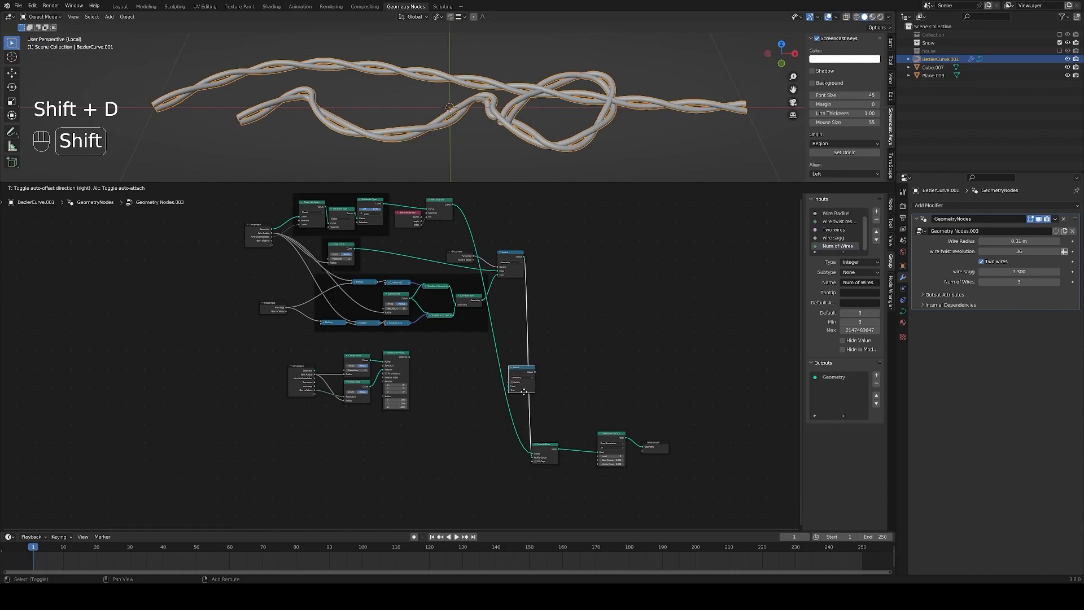
left_click(525, 389)
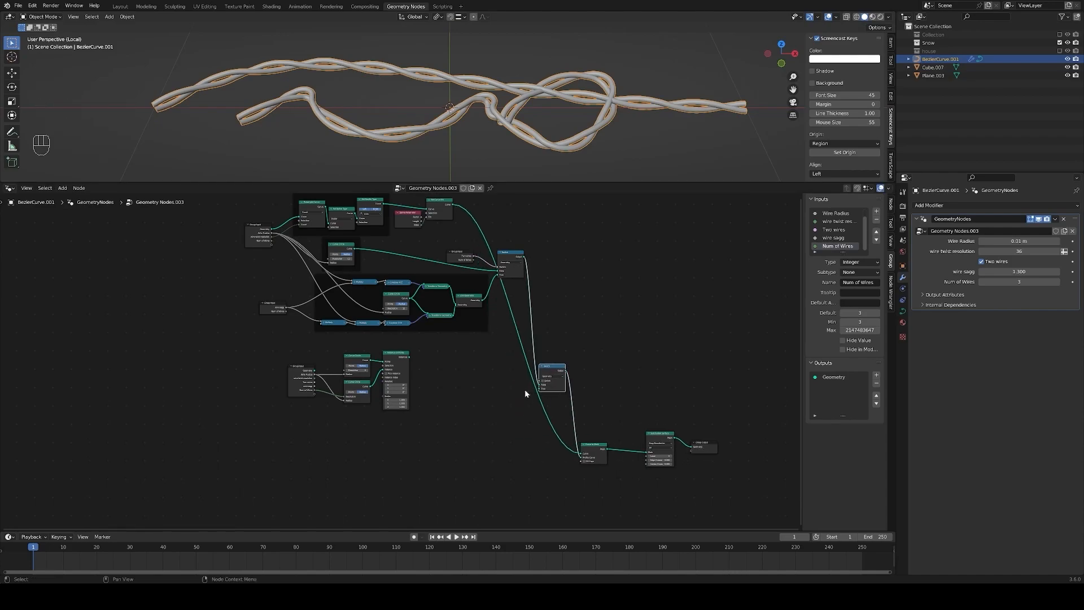
Enable the duplicated Switch and connect the Instance on Points output to its True input.
key("KP_Add")
key("KP_Add")
key("KP_Add")
key("KP_Add")
key("KP_Add")
key("KP_Add")
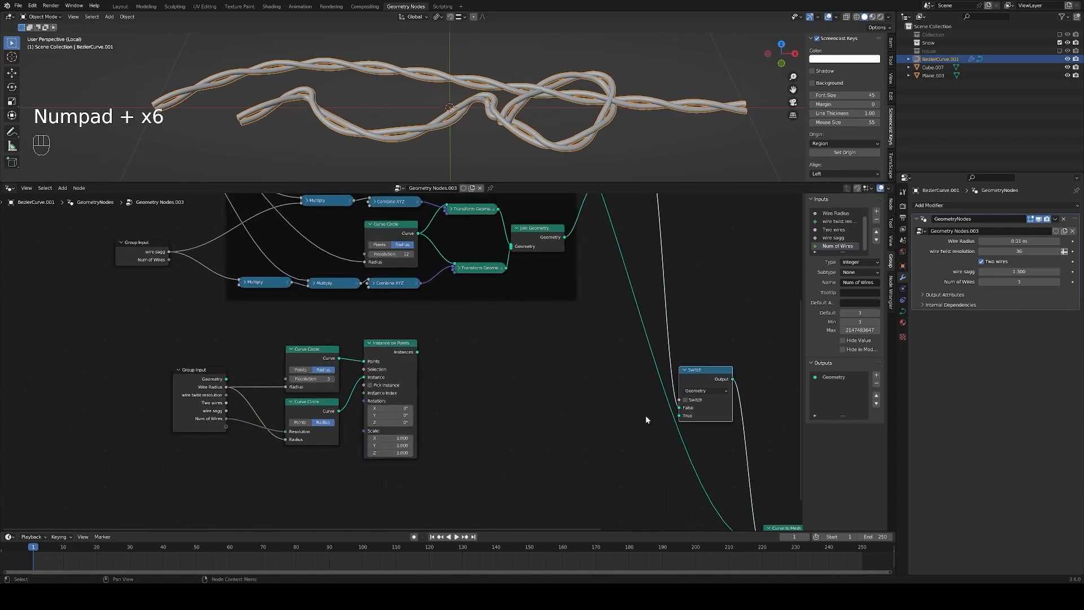
left_click(692, 402)
left_click_drag(679, 416, 418, 353)
Move Curve to Mesh up beside the second Switch and read the node's warning.
key("KP_Subtract")
key("KP_Subtract")
key("KP_Subtract")
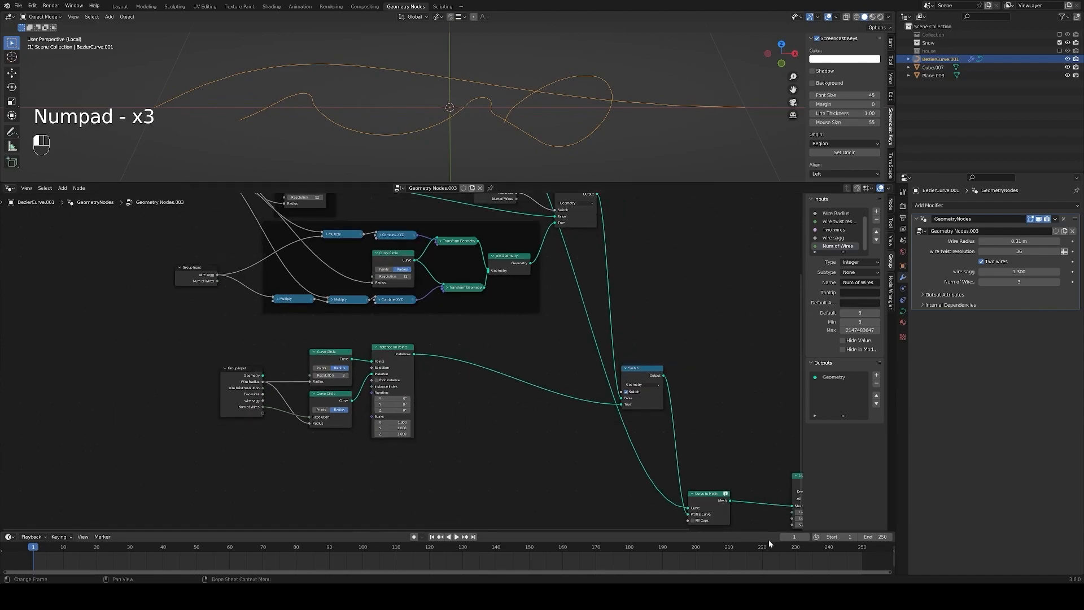
left_click_drag(715, 498, 706, 417)
mouse_move(712, 413)
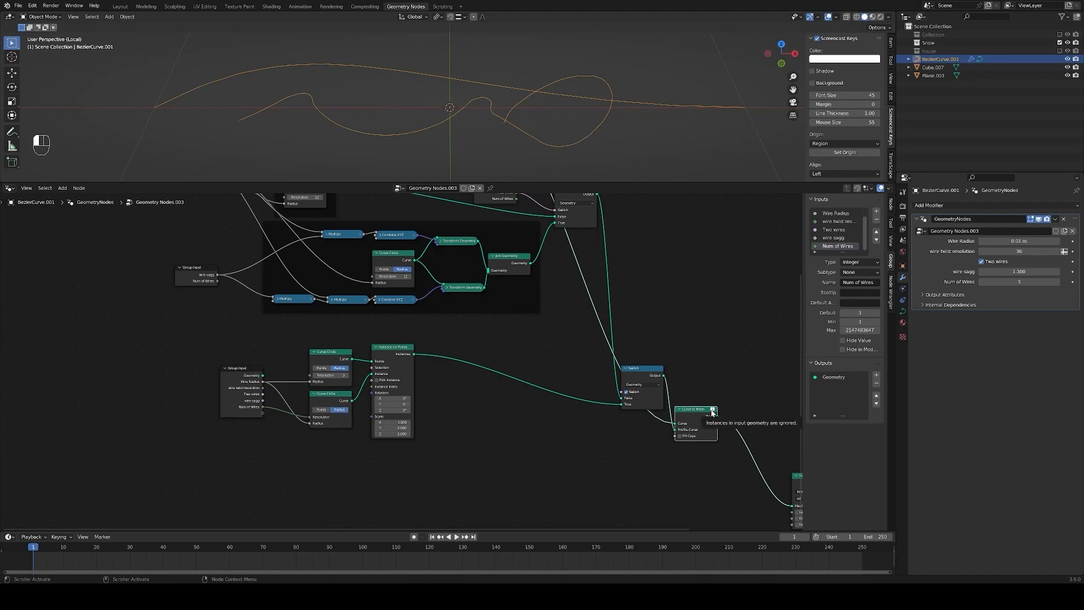
key("KP_Add")
key("KP_Add")
key("KP_Add")
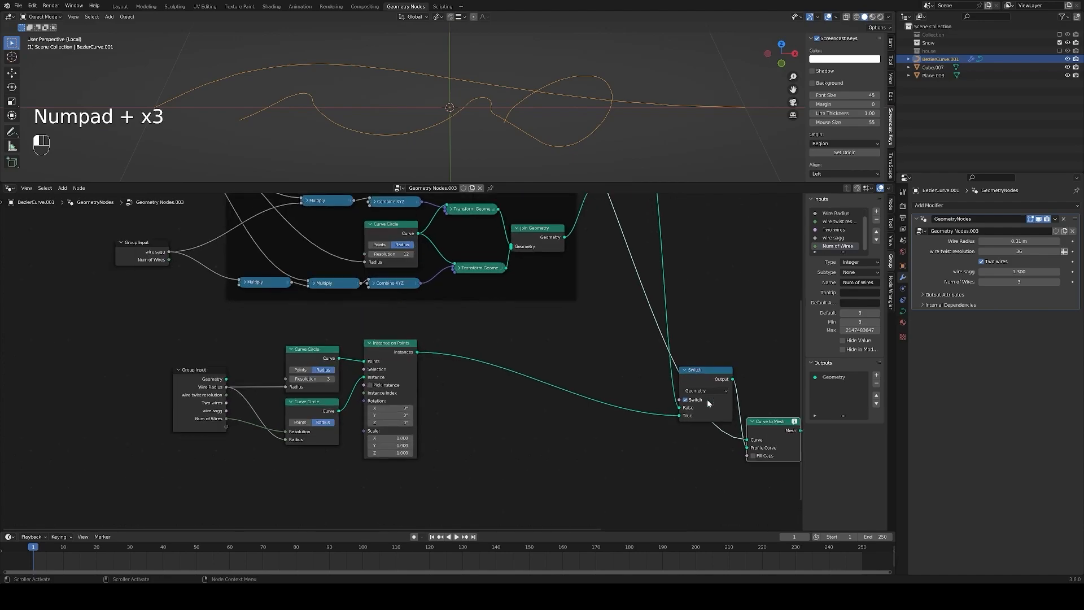
Add a Realize Instances node between Instance on Points and the second Switch.
key("shift+a")
type("realize")
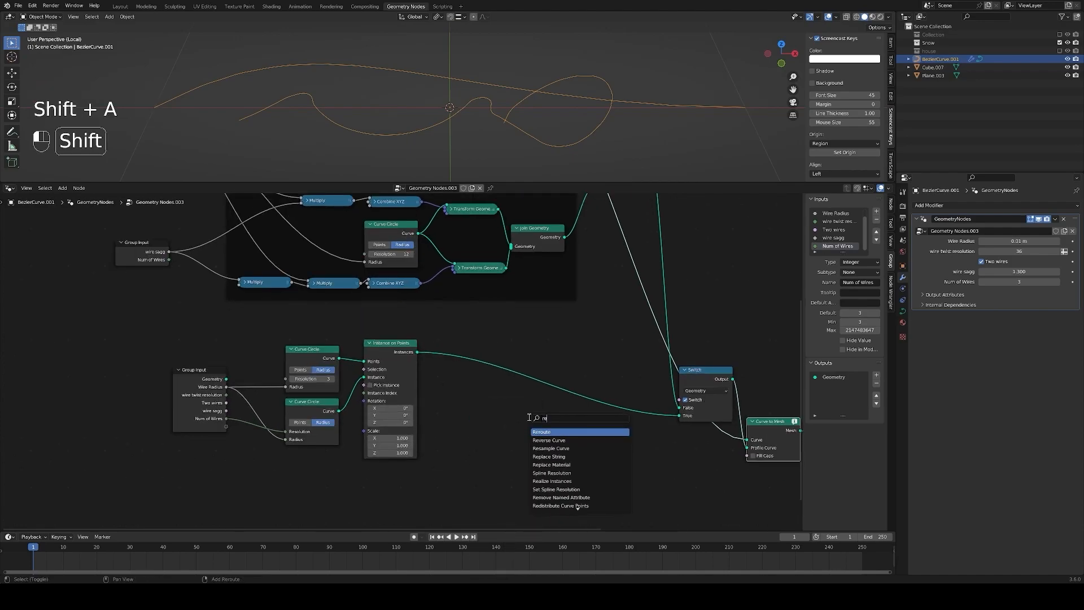
key("Return")
left_click(444, 350)
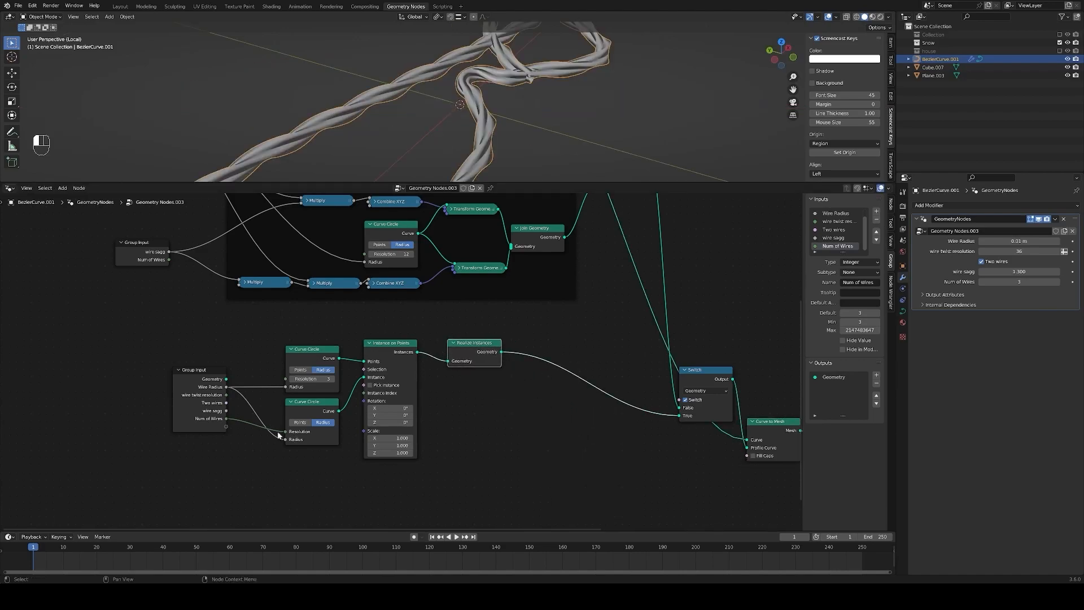
Move the Num of Wires link to the upper circle's Resolution and set the lower circle's Resolution to 12.
left_click_drag(287, 433, 289, 380)
left_click(311, 432)
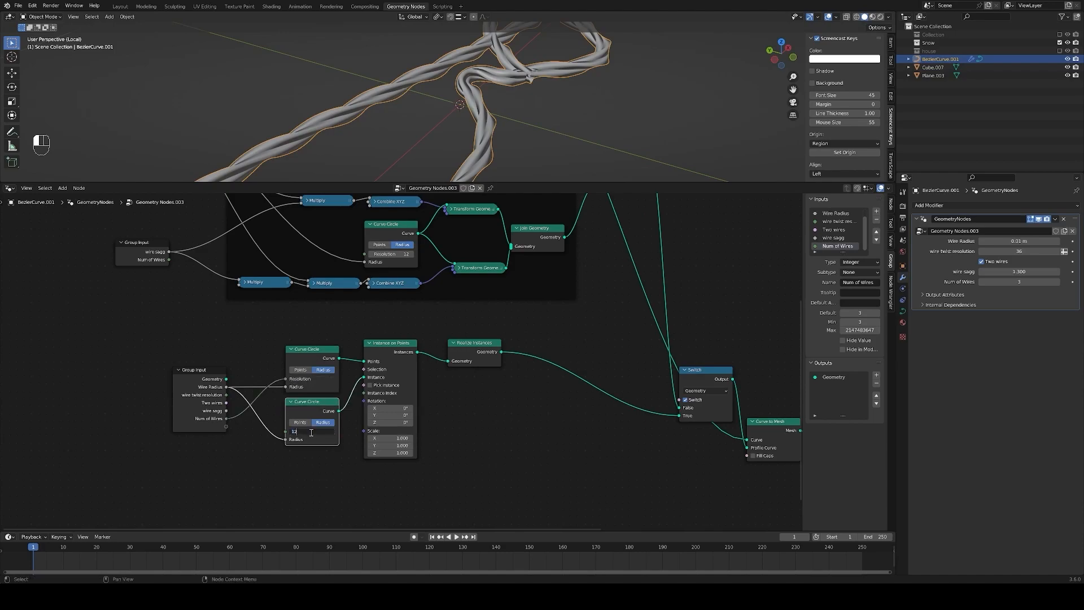
key("Return")
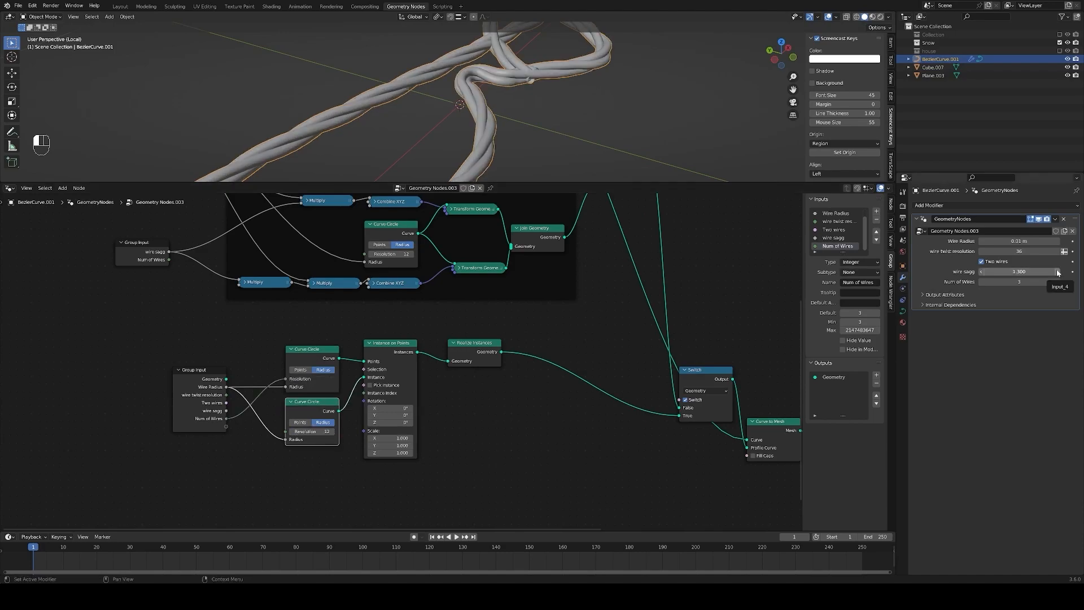
Test Num of Wires on the modifier with 6 and return it to 3.
left_click(1017, 282)
type("6")
key("Return")
left_click(1015, 283)
type("3")
key("Return")
Drive the second Switch from its own Group Input node and name the new boolean input "More than two wires".
left_click_drag(679, 400, 582, 368)
left_click(561, 390)
left_click(627, 367)
scroll(825, 238, "down", 1)
left_click(826, 247)
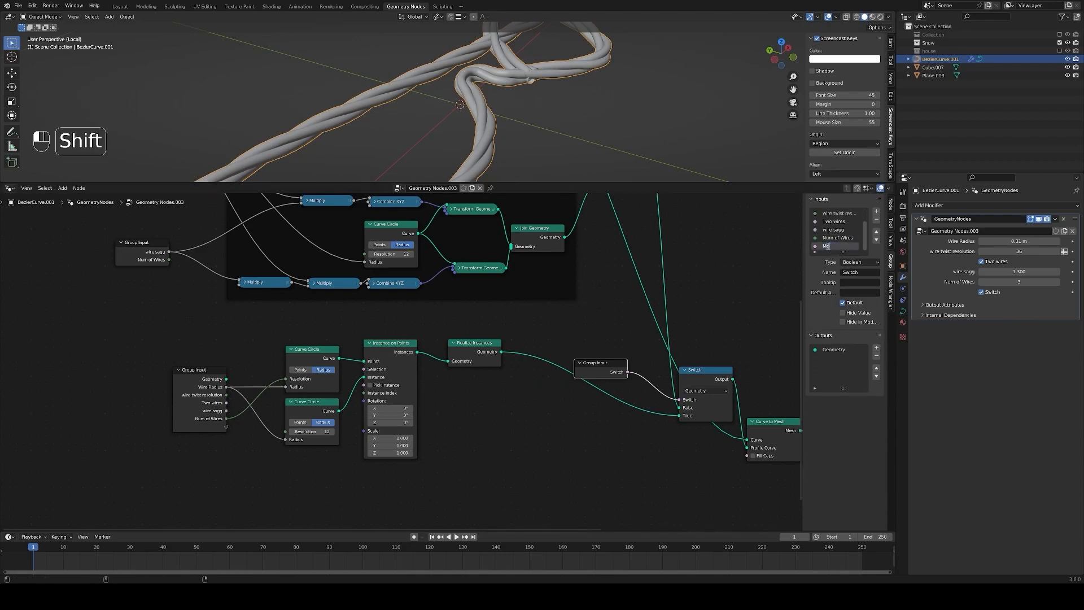
type("More than two wires")
key("Return")
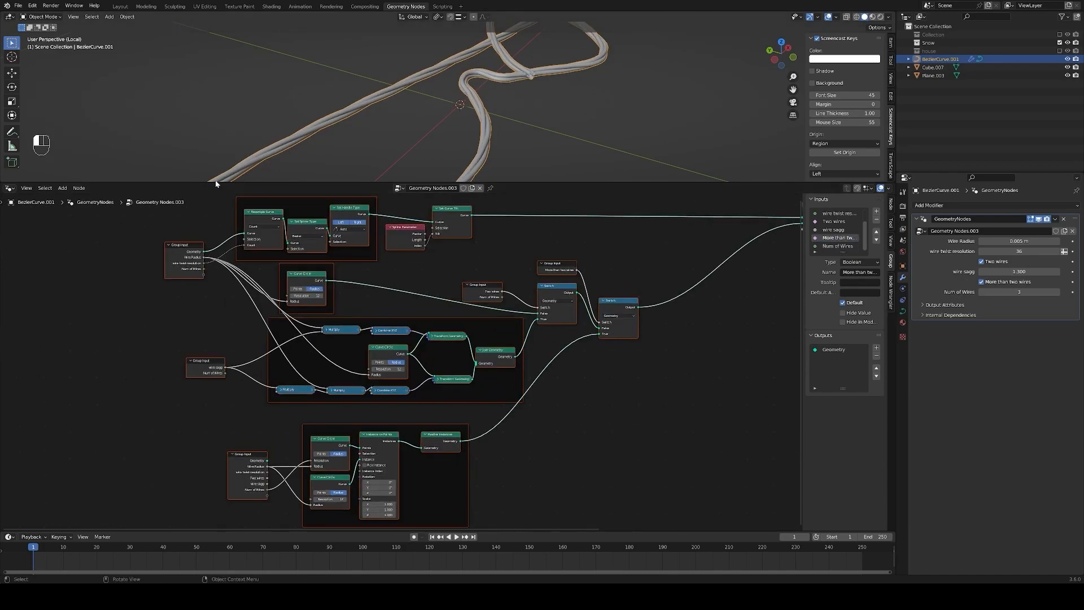
Enlarge the node editor and move the Curve to Mesh and Subdivision Surface nodes closer to the second Switch node.
left_click_drag(216, 183, 299, 27)
key("Home")
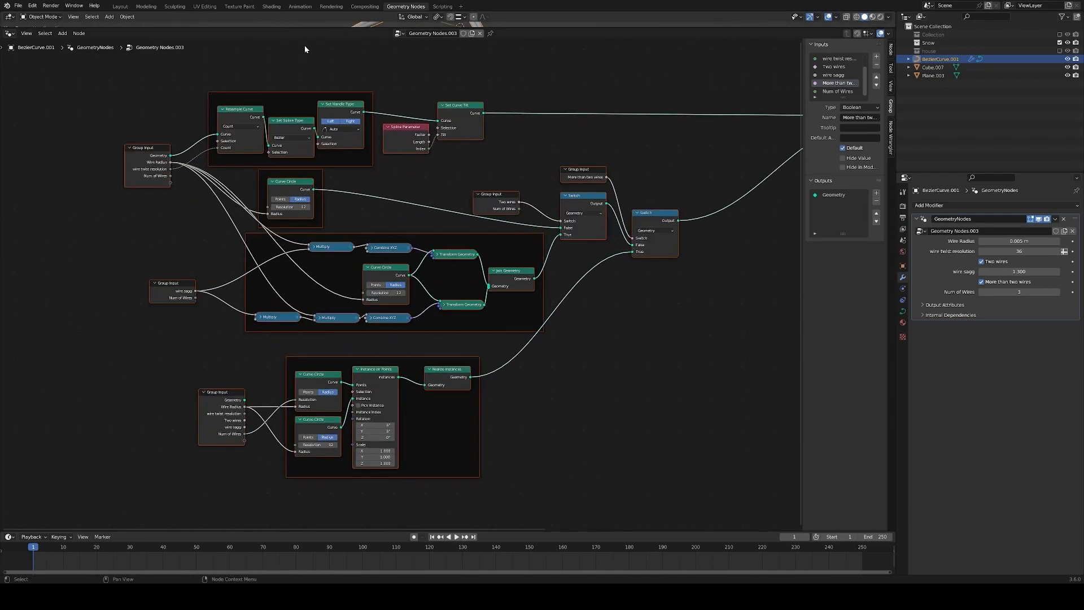
key("Home")
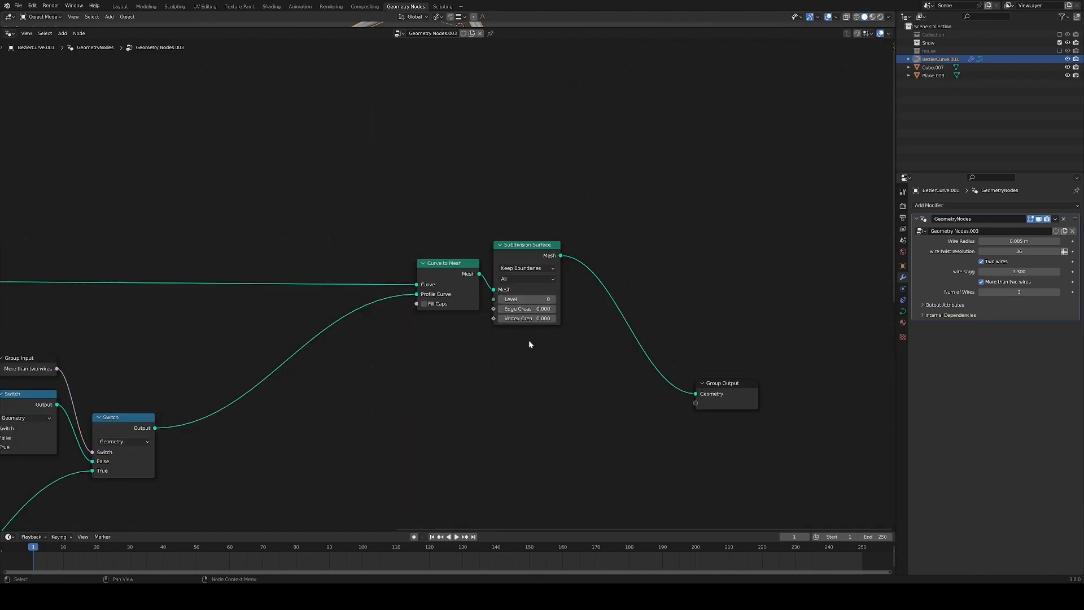
left_click_drag(467, 225, 564, 342)
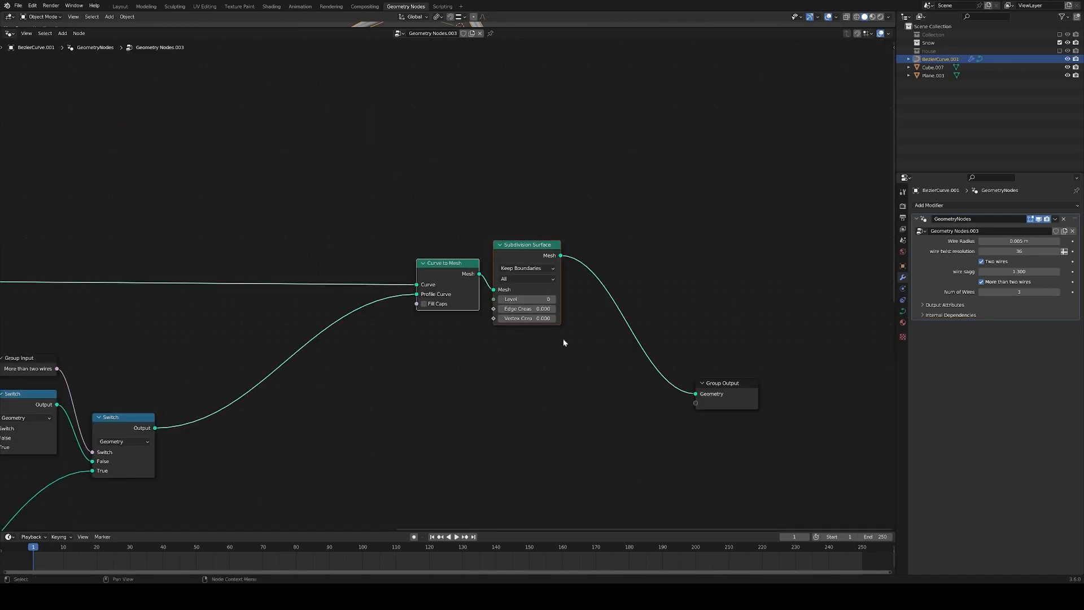
key("g")
left_click(325, 339)
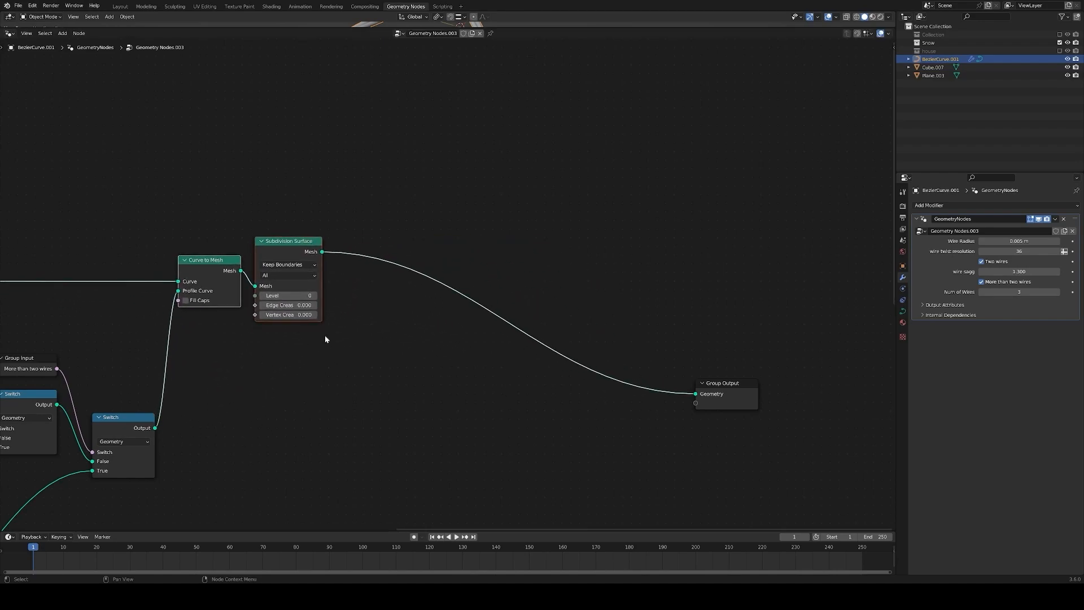
Insert a Set Material node between Subdivision Surface and Group Output and assign the "wire" material to it.
key("shift+a")
type("set m")
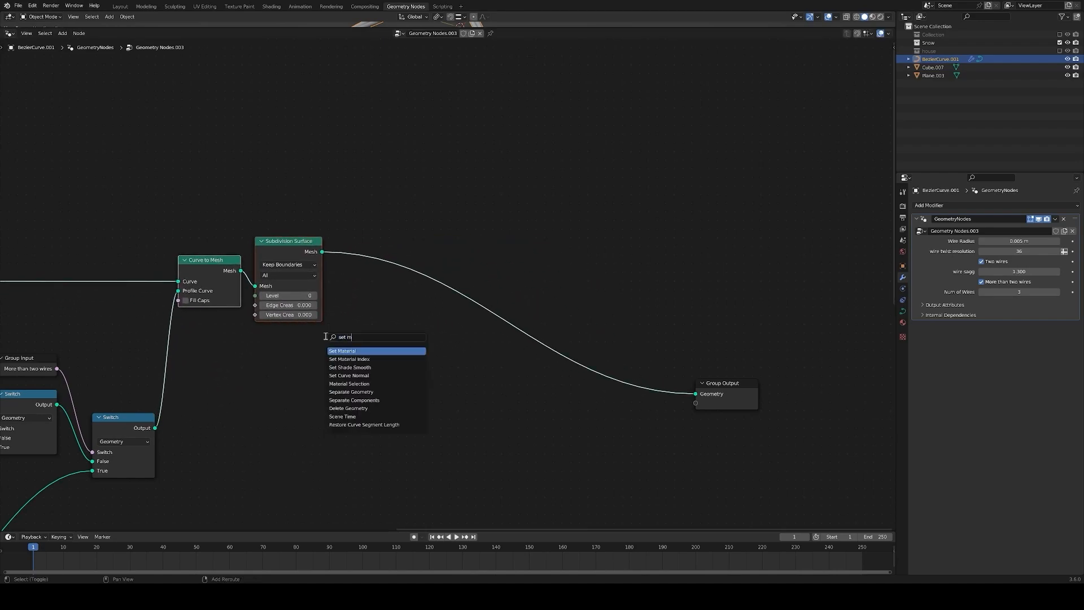
key("Return")
left_click(329, 246)
left_click(383, 282)
type("w")
left_click(380, 293)
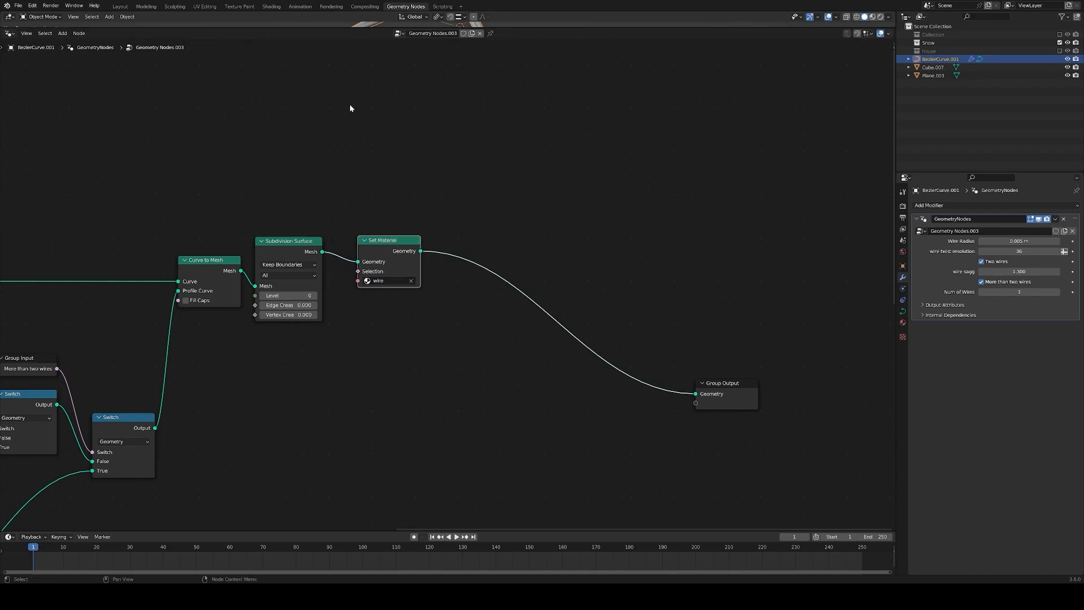
Go to the Shading workspace for the wire material and frame the wire in the rendered viewport.
left_click(271, 6)
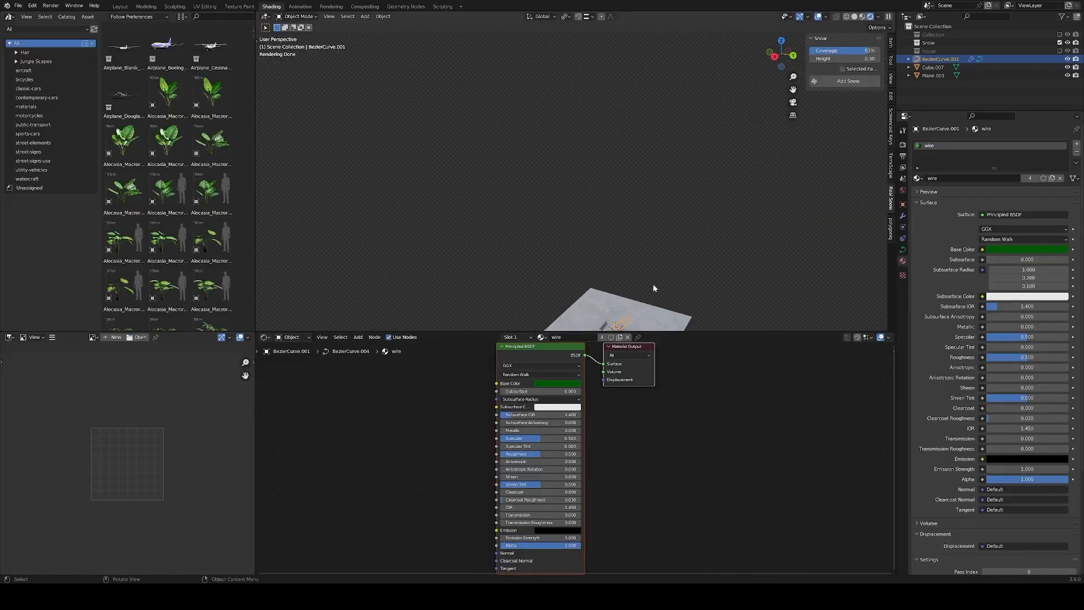
key("Home")
key("KP_Decimal")
scroll(654, 289, "down", 4)
key("KP_6")
key("KP_6")
key("KP_6")
key("KP_6")
key("KP_6")
key("KP_6")
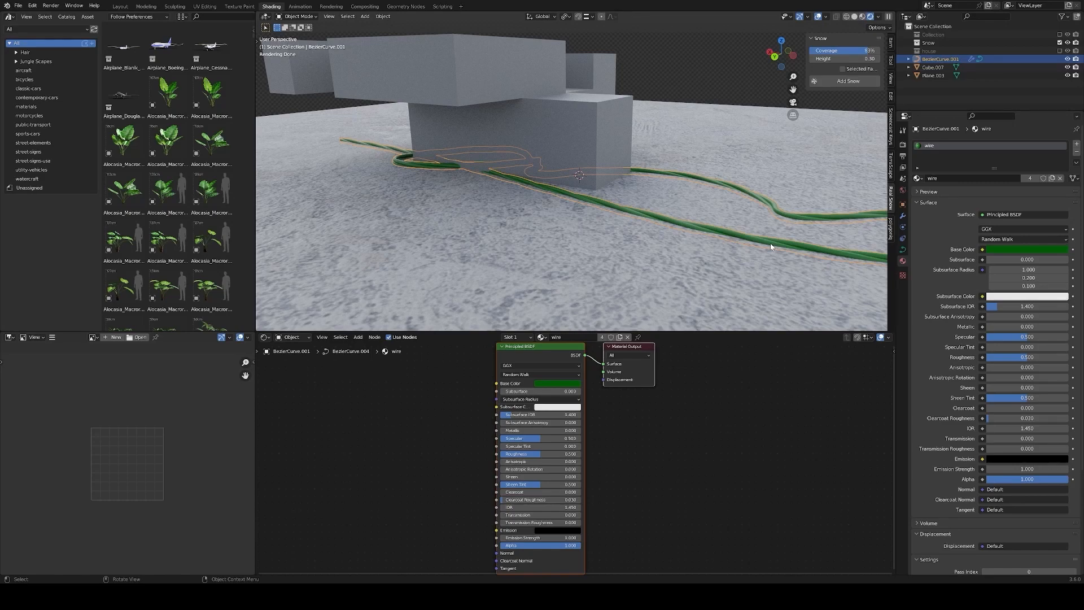
Feed a scratches.jpg image texture into the wire material's Roughness and add Texture Coordinate and Mapping nodes to it.
left_click_drag(496, 454, 456, 455)
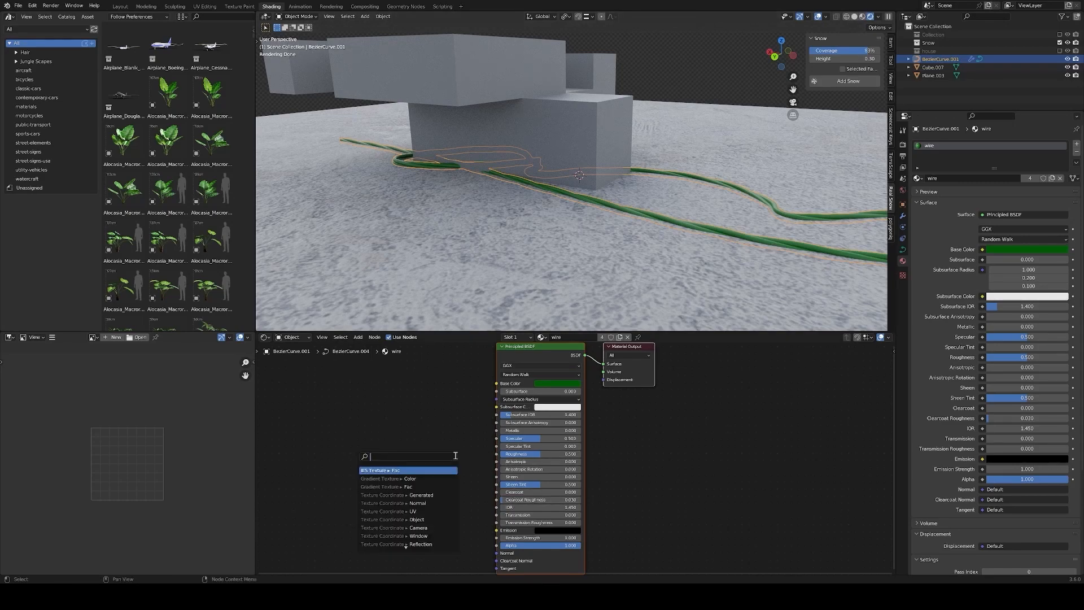
type("image")
key("Return")
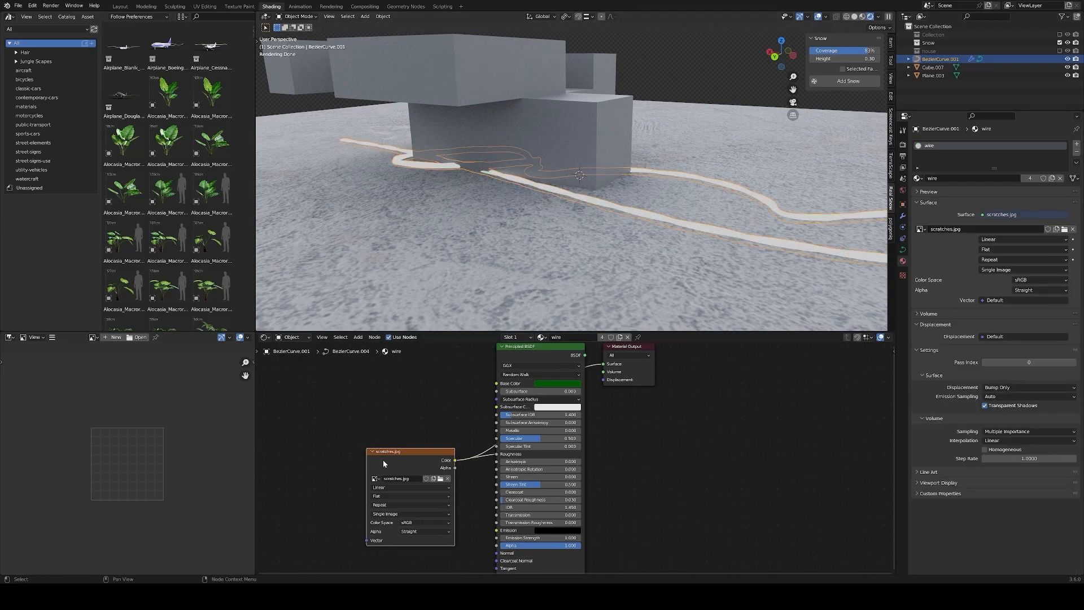
key("ctrl+t")
key("KP_Decimal")
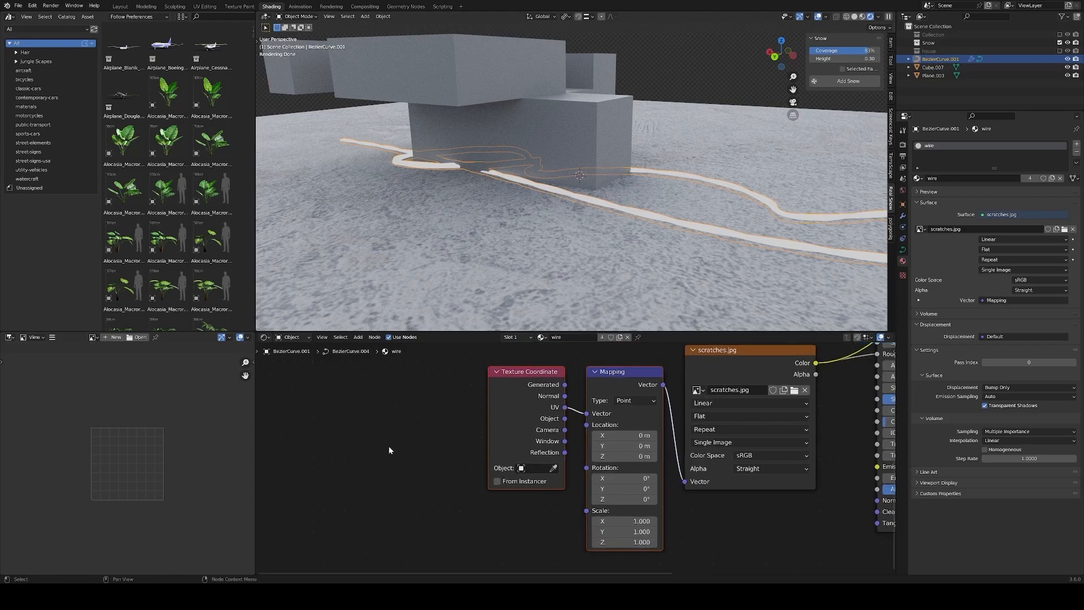
Compare Generated coordinates, drive the Mapping node from Object coordinates instead, and set its scale to 3.
left_click_drag(563, 387, 595, 417)
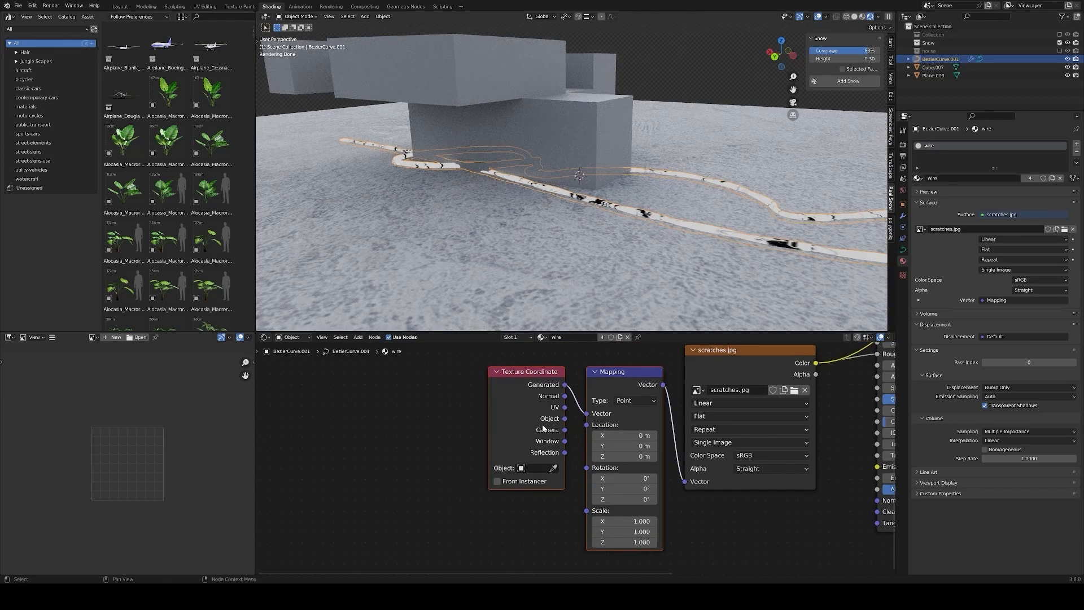
left_click_drag(564, 419, 600, 416)
mouse_move(625, 521)
left_mouse_down()
mouse_move(625, 542)
mouse_move(625, 525)
left_mouse_up()
type("3")
key("Return")
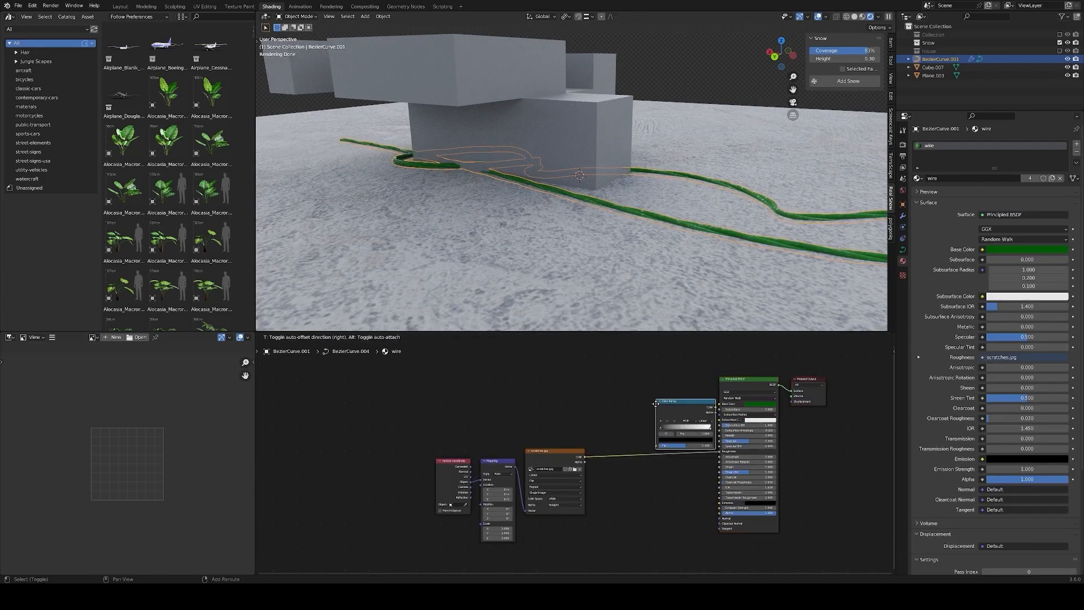
Insert a Color Ramp between the scratches texture and Roughness and move its black stop to 0.716.
left_click(613, 431)
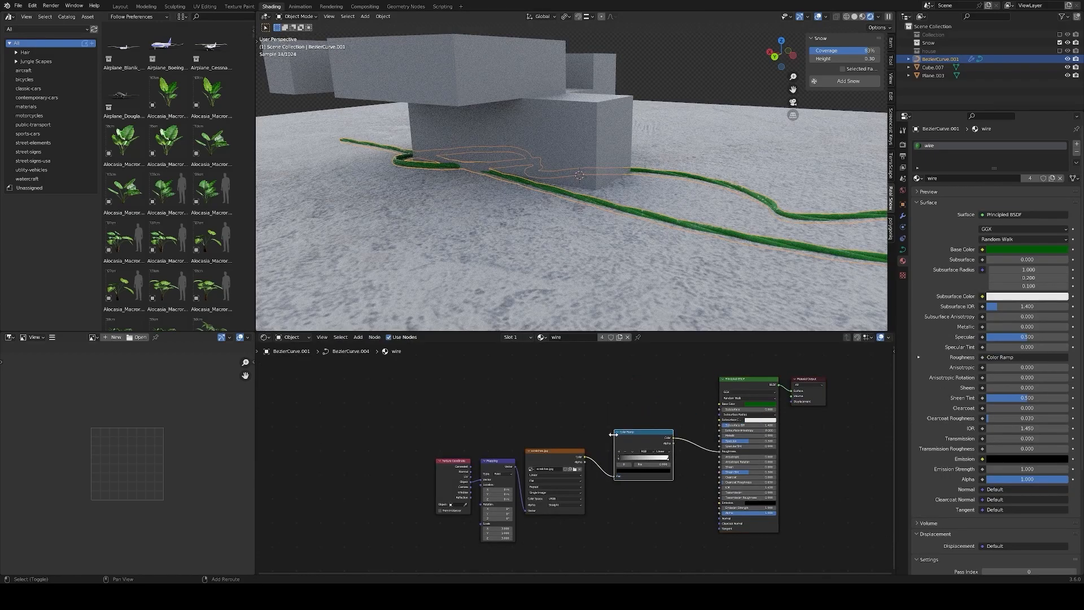
key("Home")
scroll(614, 438, "up", 3)
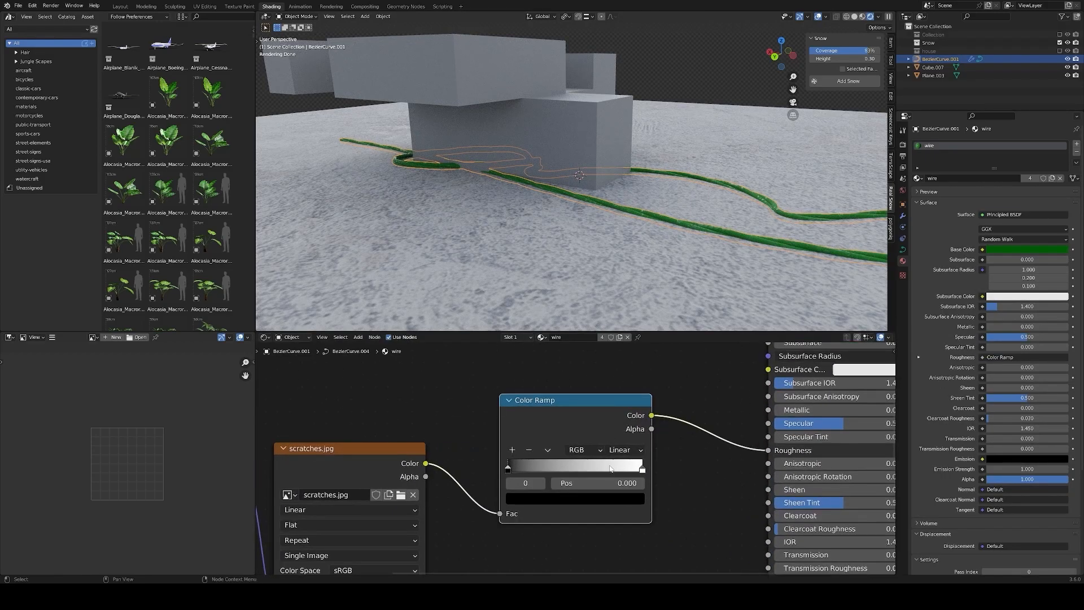
left_click_drag(512, 467, 612, 472)
scroll(682, 296, "up", 5)
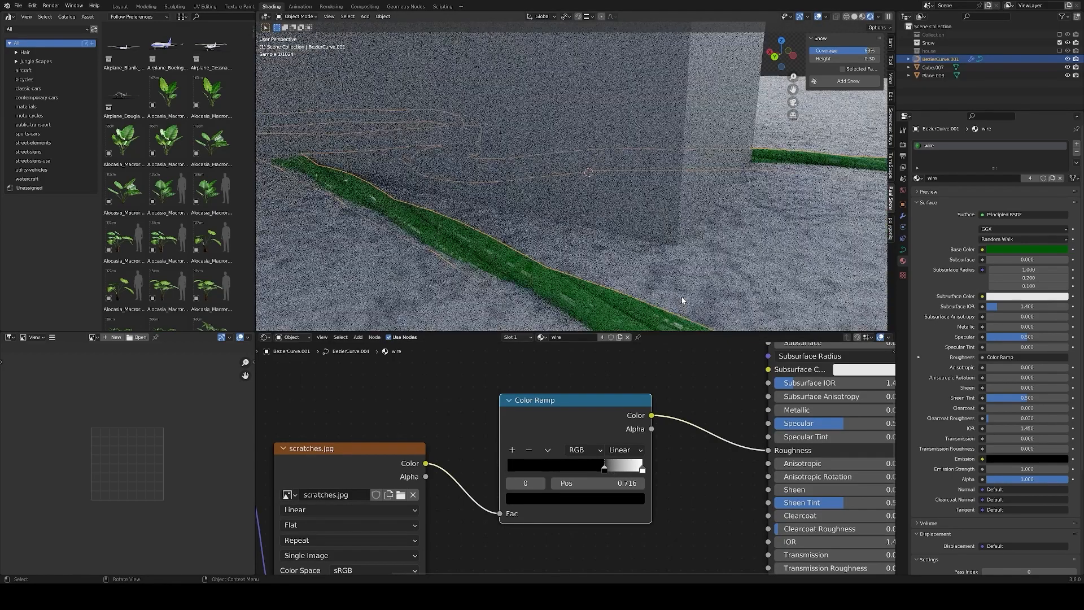
Darken the Color Ramp's white stop to a medium grey to soften the roughness contrast.
left_click(577, 497)
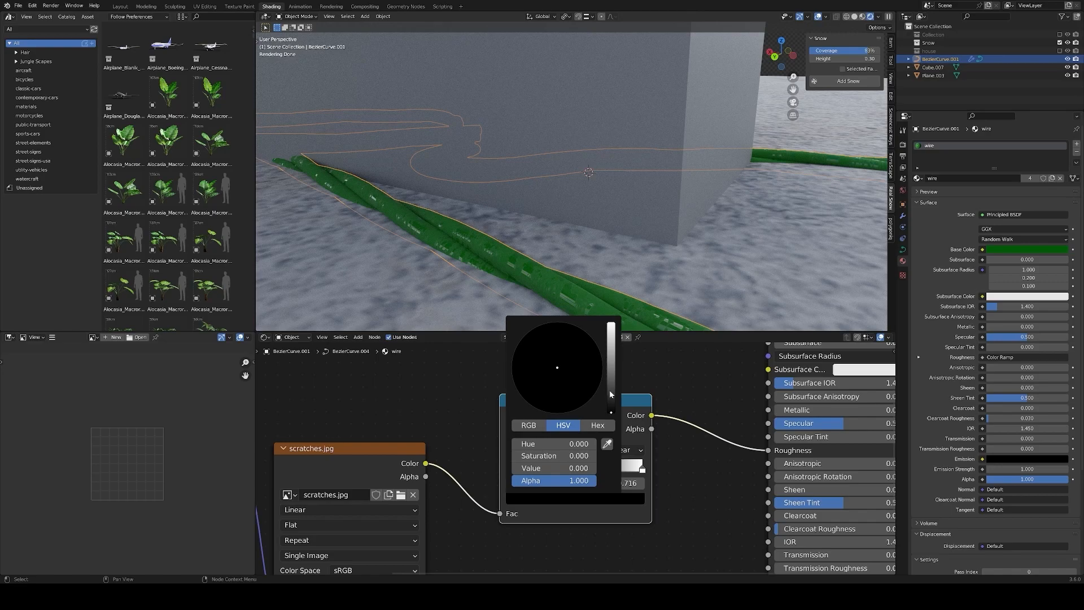
left_click_drag(610, 393, 610, 350)
scroll(589, 282, "down", 5)
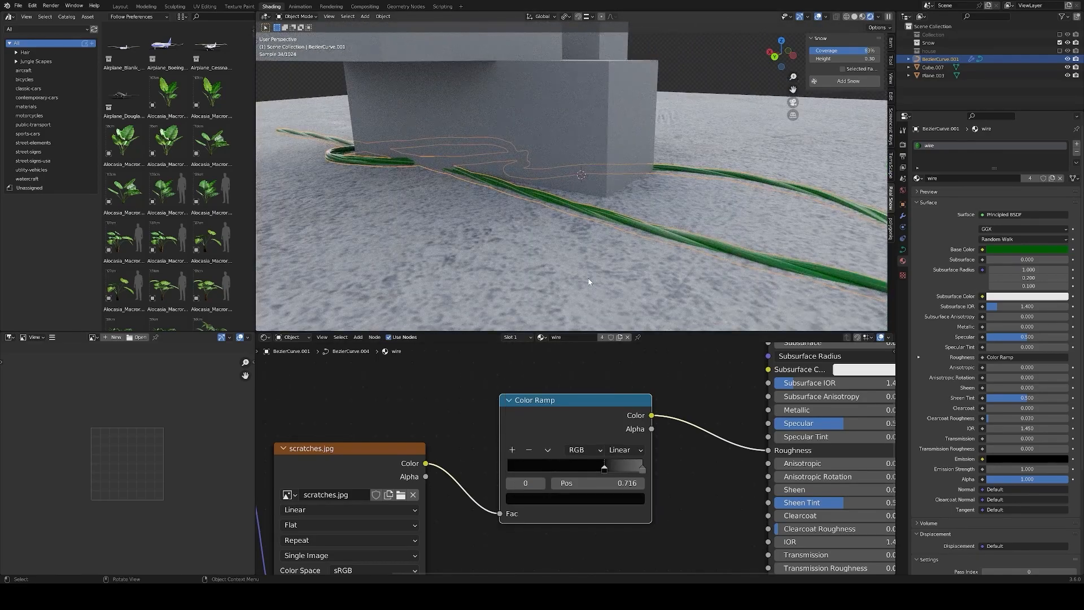
left_click(642, 468)
left_click(608, 496)
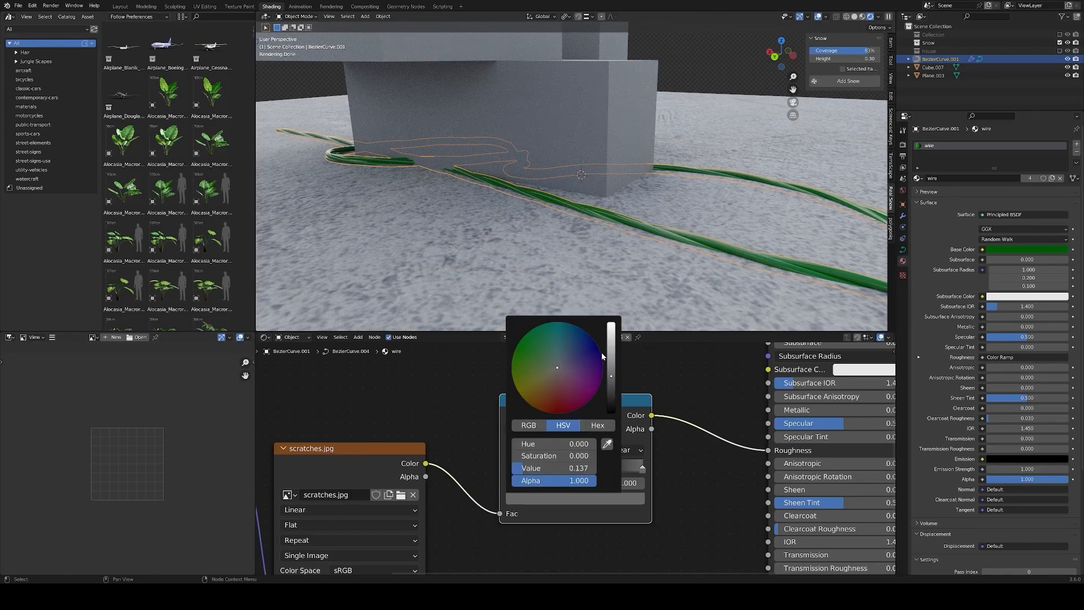
left_click_drag(611, 376, 612, 357)
scroll(796, 290, "down", 3)
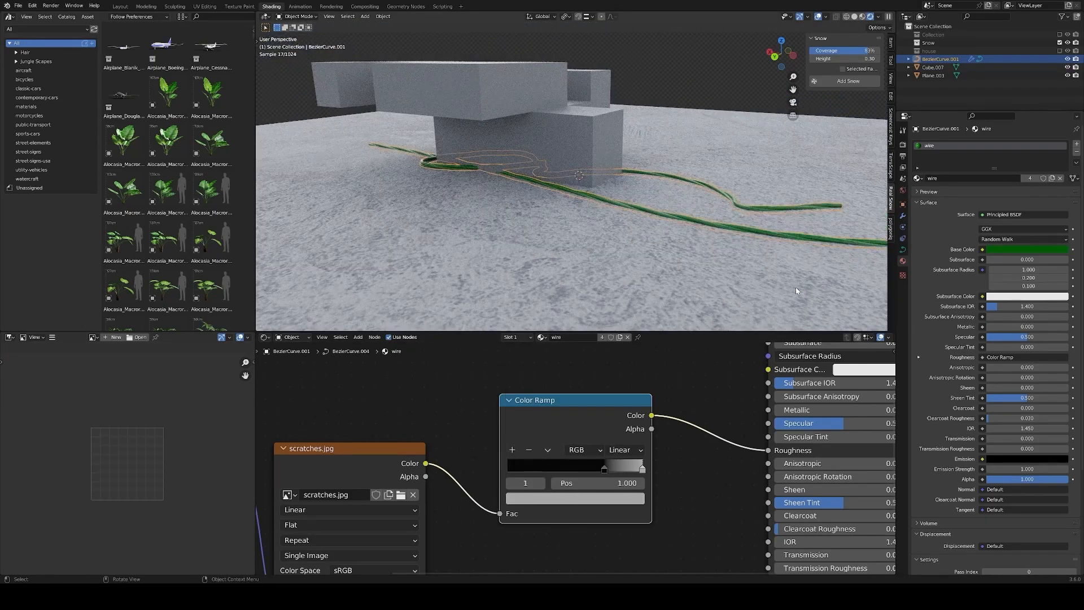
In the Layout workspace, show the whole scene rendered and delete all existing points of the wire curve.
key("Tab")
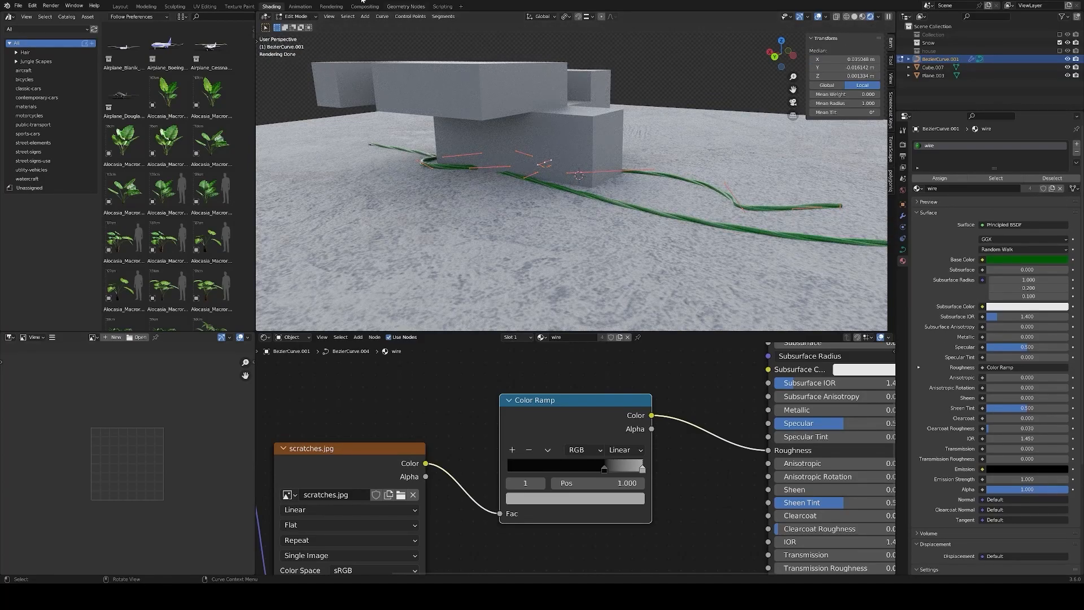
left_click(115, 7)
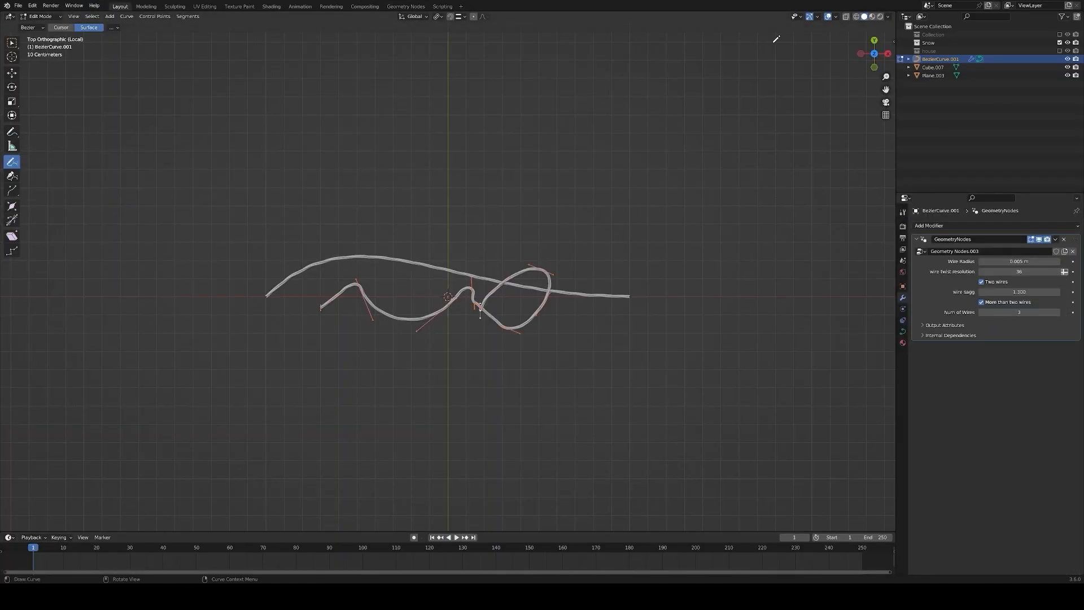
left_click(881, 17)
key("KP_Divide")
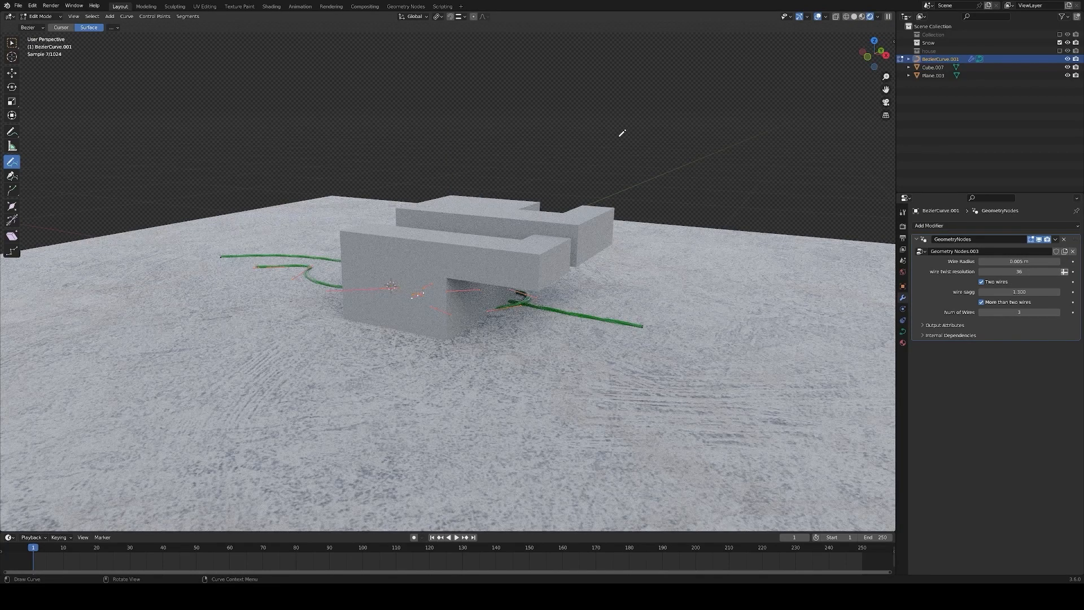
key("x")
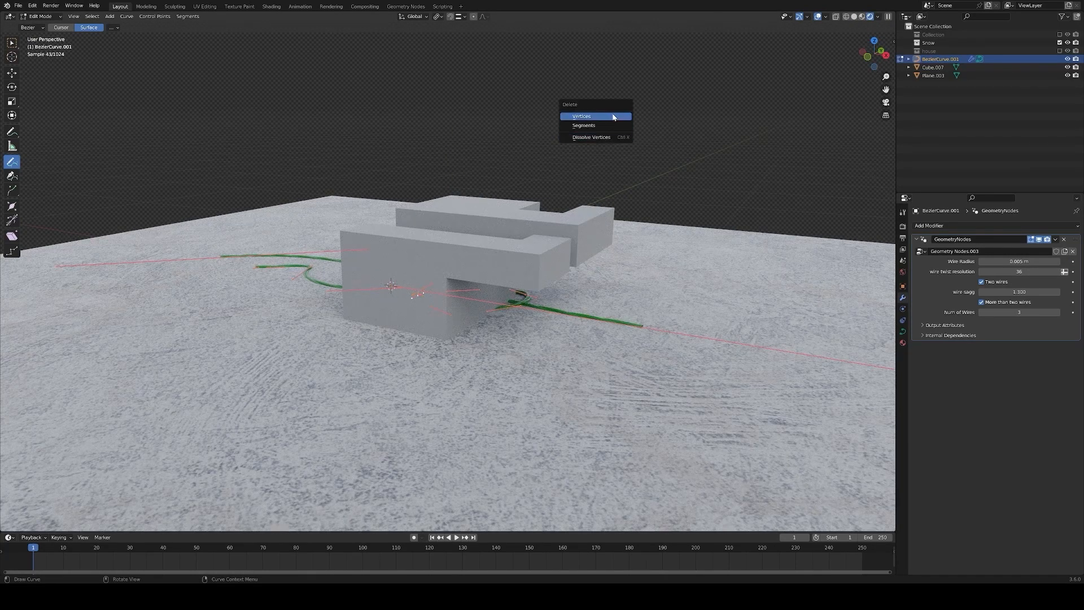
left_click(610, 115)
Draw a long looping wire over the blocks and ground from the top view, and leave Edit Mode.
left_click(611, 110)
key("KP_7")
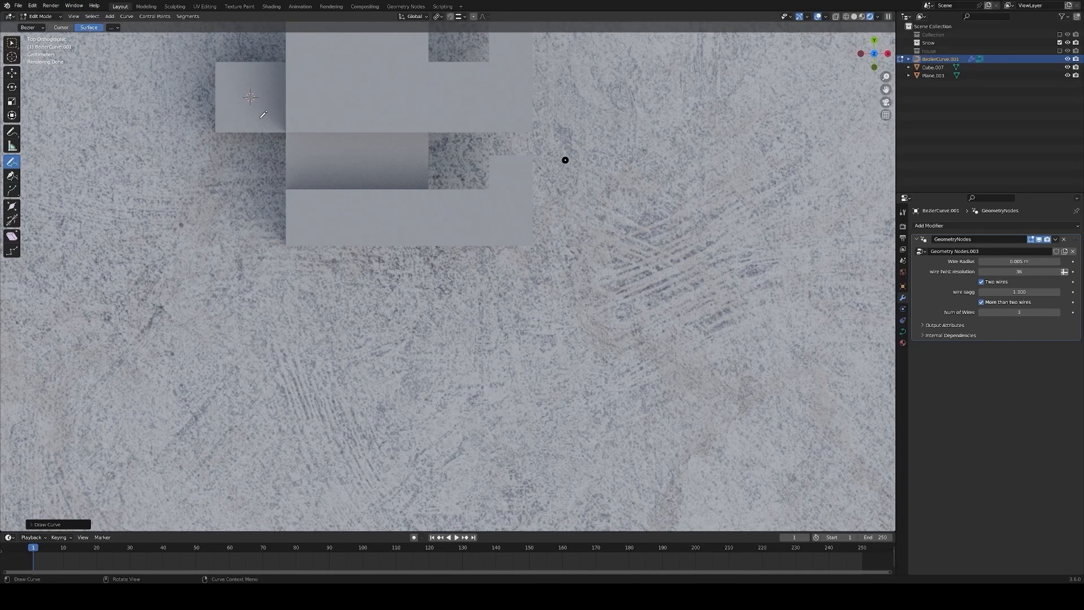
scroll(263, 115, "down", 3)
mouse_move(310, 89)
left_mouse_down()
mouse_move(325, 206)
mouse_move(457, 223)
mouse_move(382, 226)
mouse_move(435, 88)
mouse_move(453, 237)
mouse_move(478, 157)
mouse_move(582, 229)
mouse_move(318, 261)
mouse_move(406, 138)
mouse_move(514, 122)
mouse_move(470, 124)
left_mouse_up()
key("Tab")
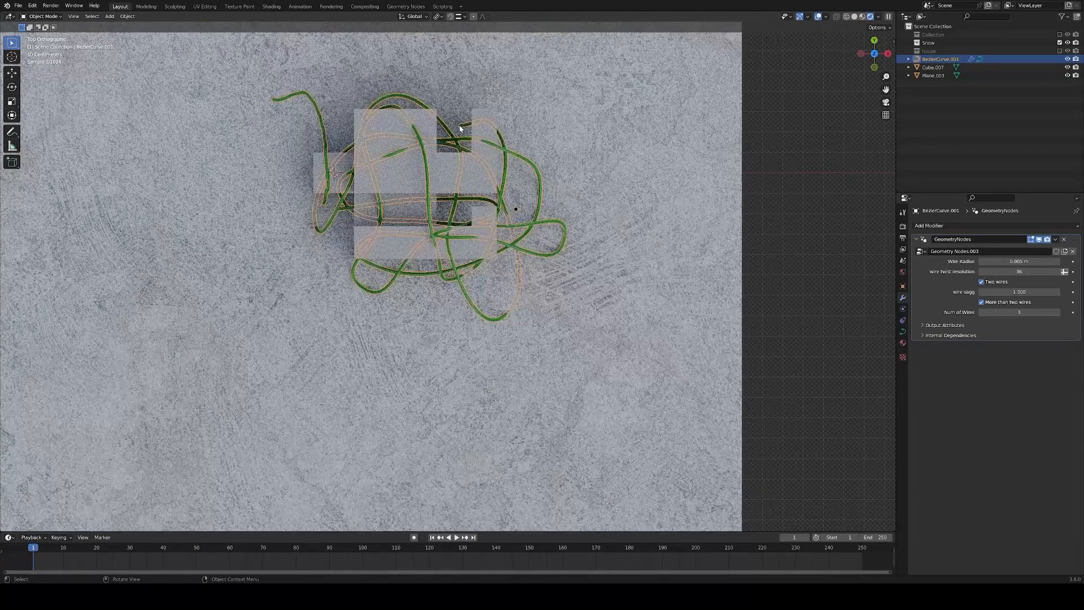
Turn off "More than two wires" on the wire curve's modifier and set the wire twist resolution to 350.
middle_click_drag(460, 126, 460, 28)
scroll(459, 125, "up", 2)
middle_click_drag(460, 125, 486, 165)
scroll(459, 129, "up", 5)
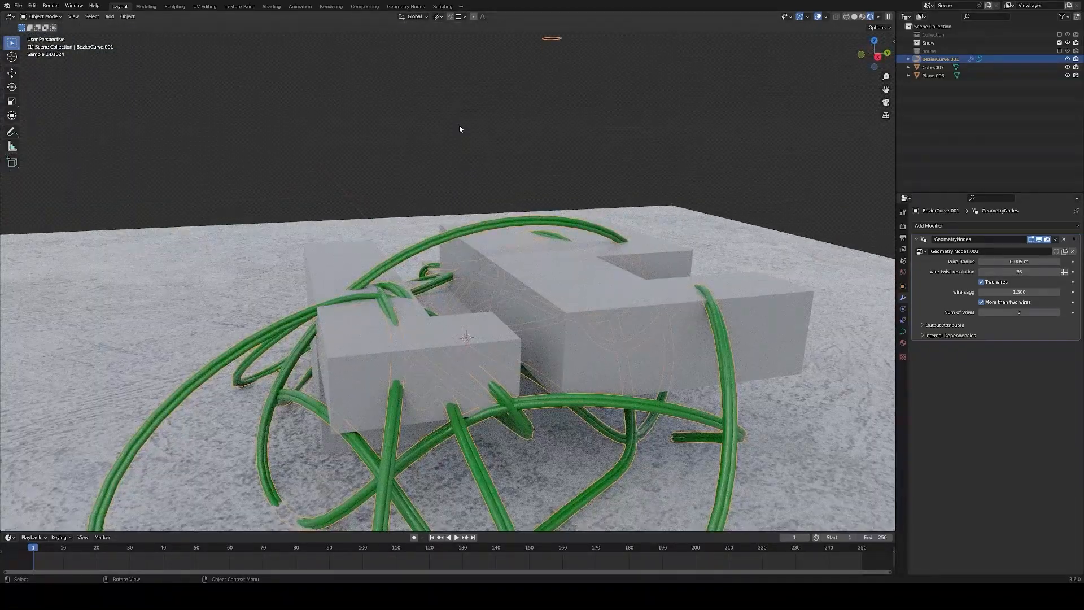
left_click(460, 129)
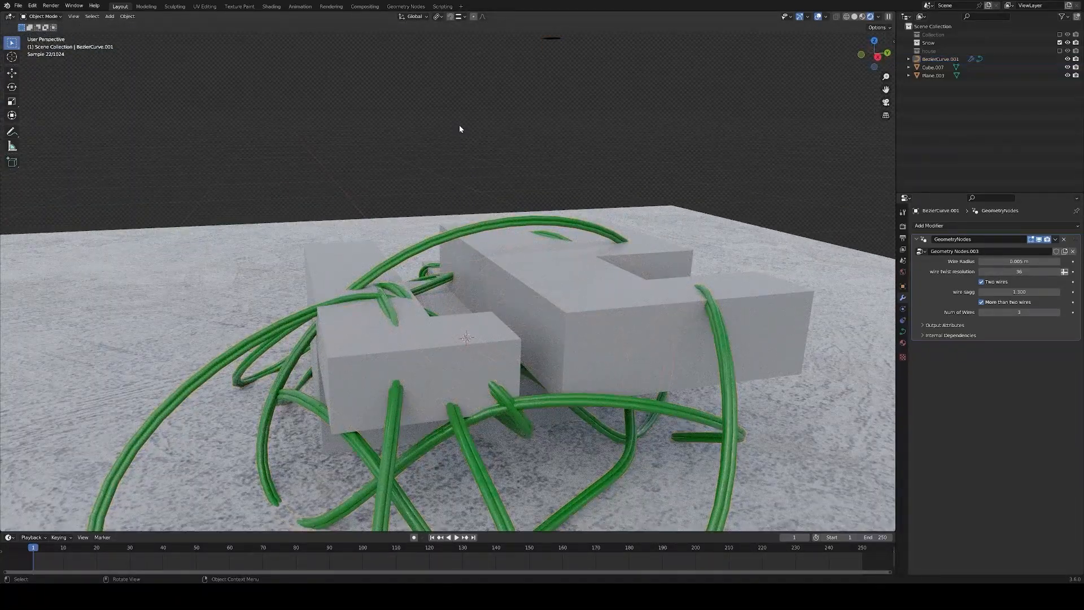
left_click(726, 361)
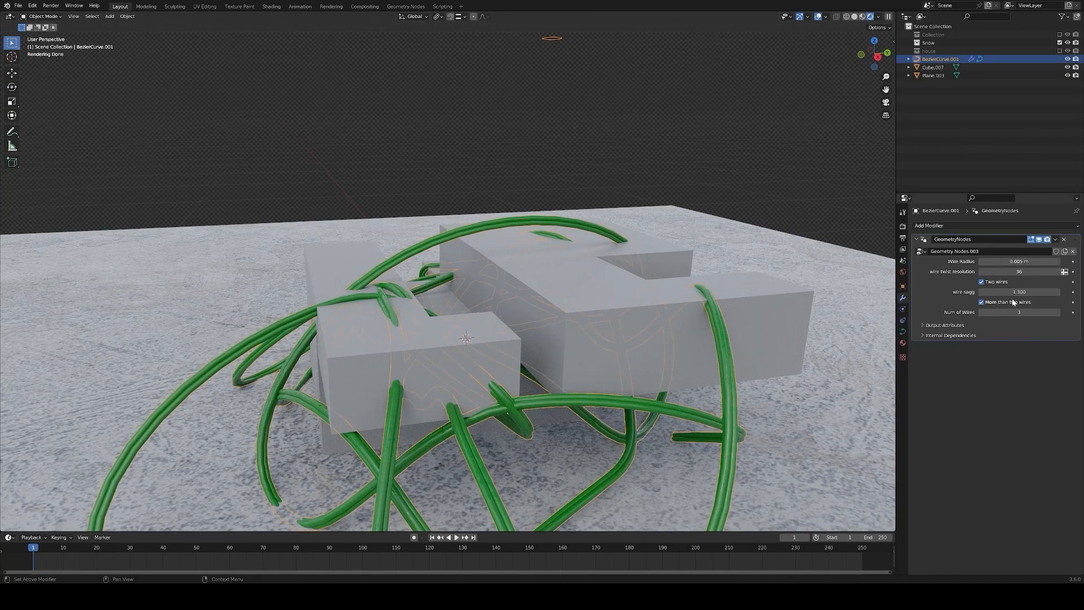
left_click(981, 302)
double_click(1014, 272)
type("350")
key("Return")
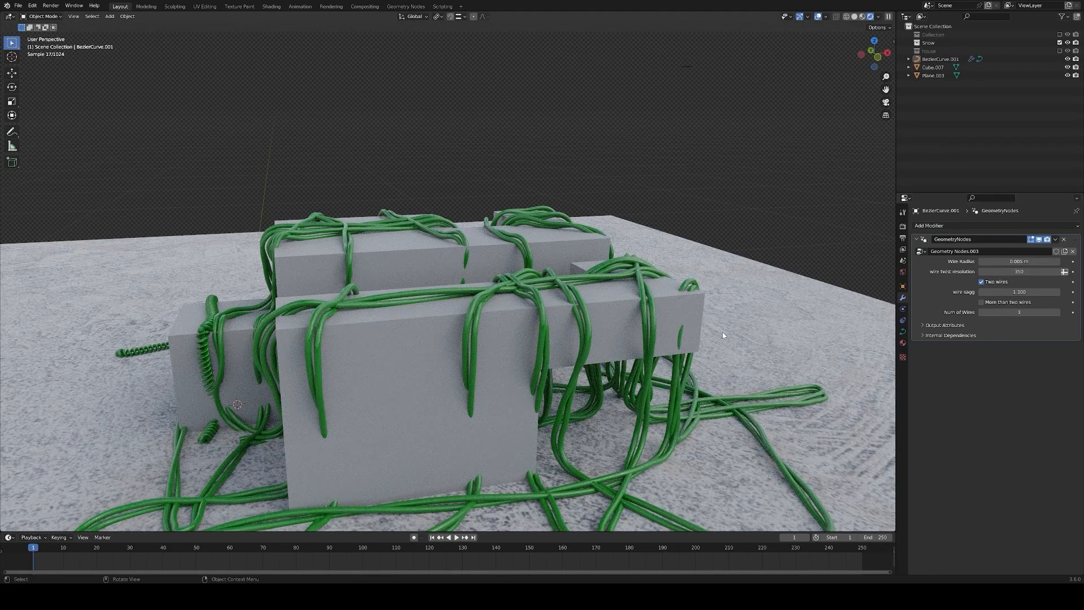
Shift the wire points sunk into the front block's long face along the Y axis with proportional editing.
middle_click_drag(723, 331, 830, 331)
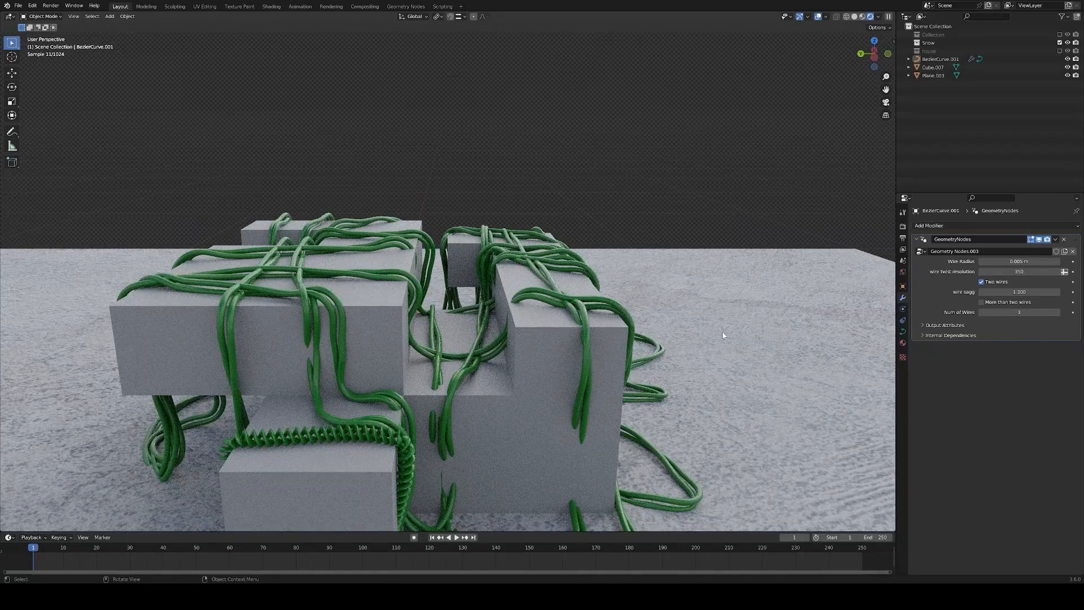
scroll(723, 331, "down", 4)
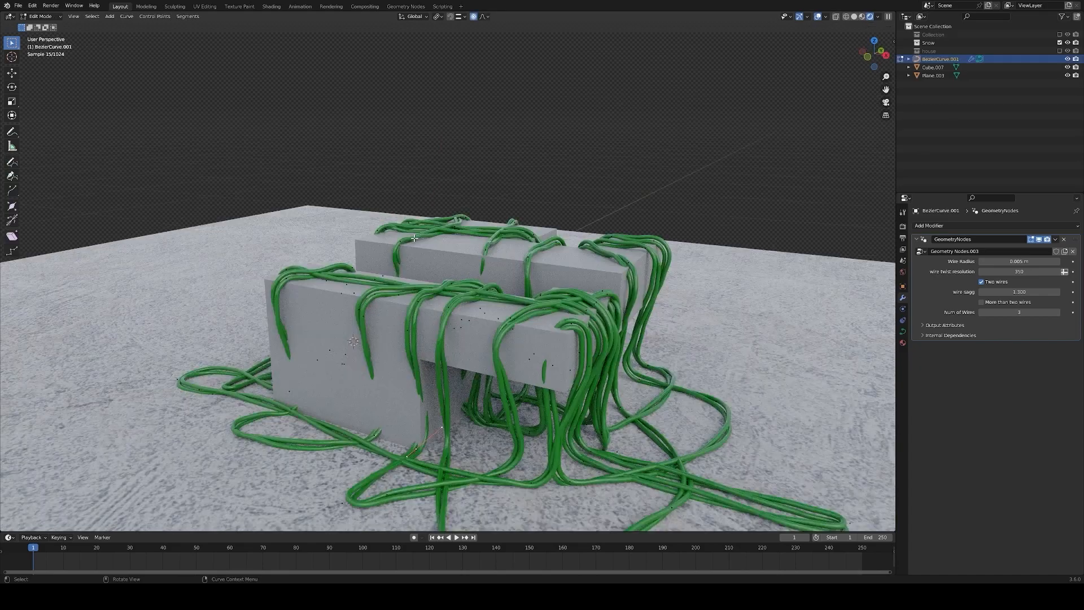
key("g")
key("y")
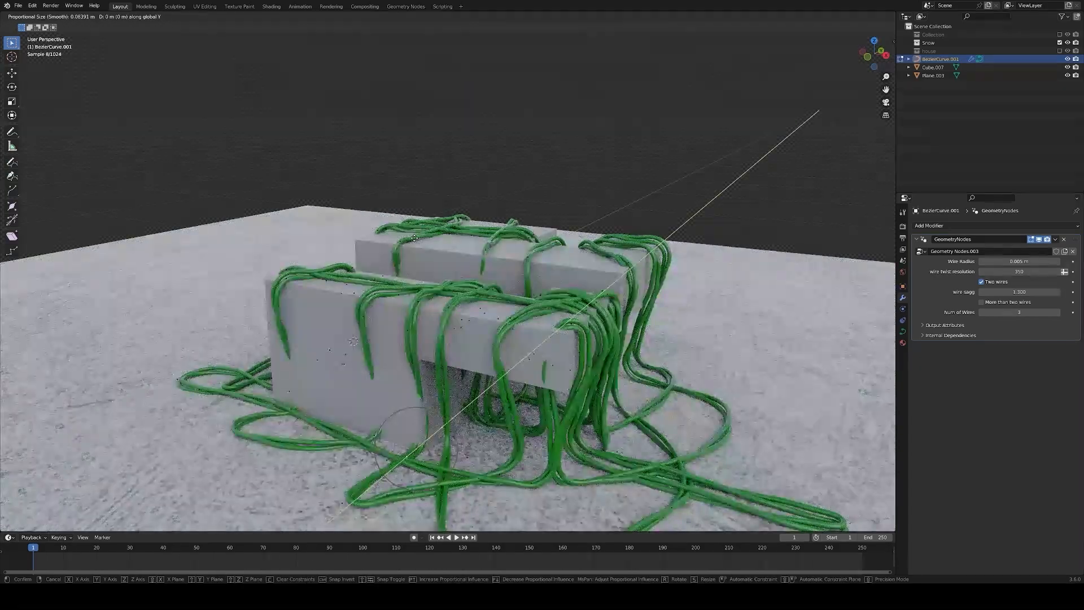
key("z")
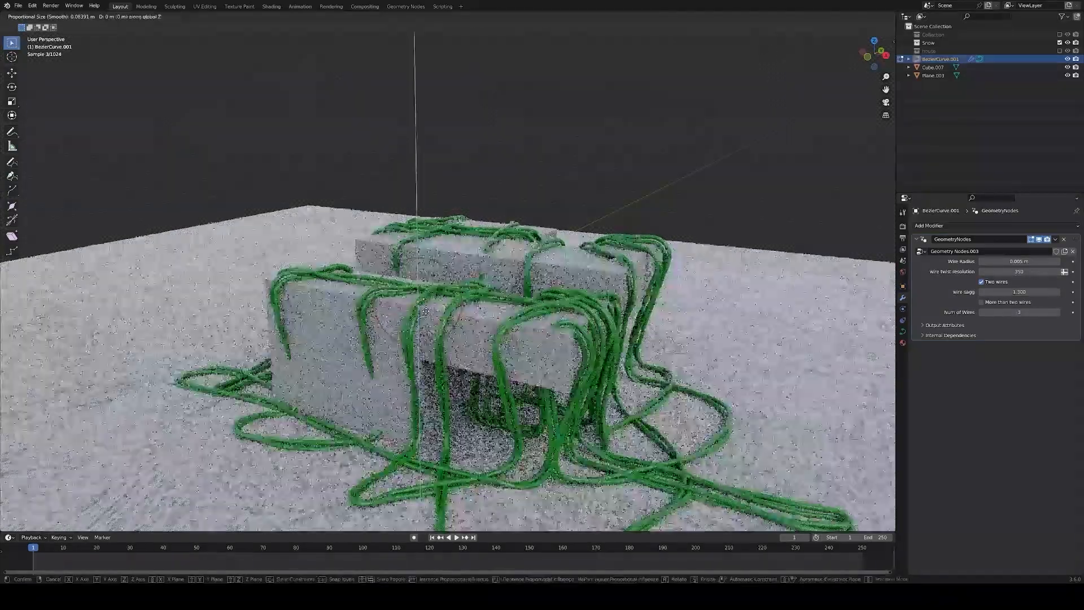
key("y")
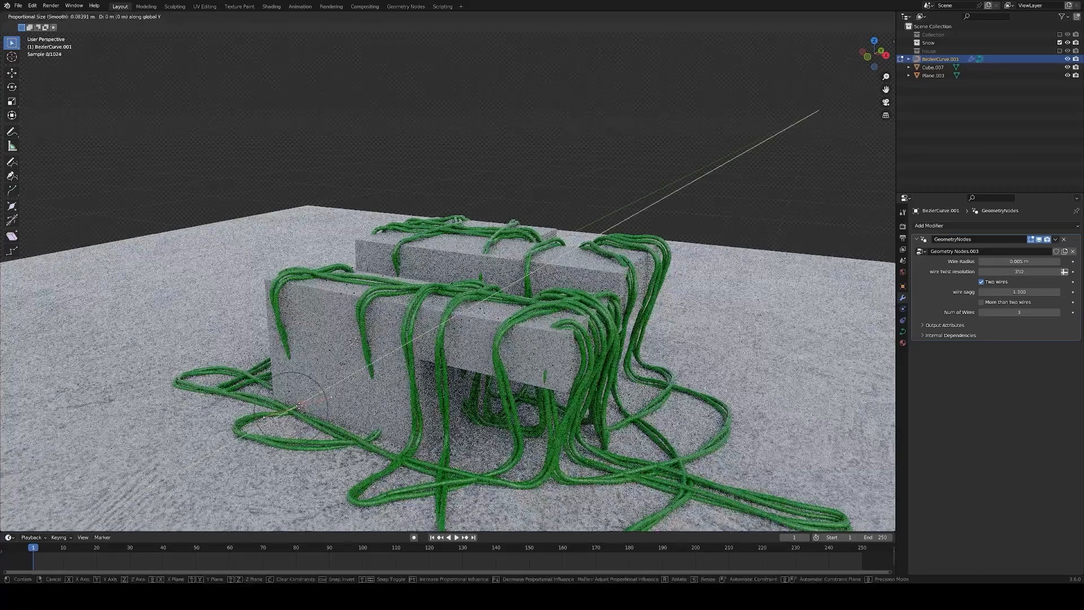
left_click(290, 415)
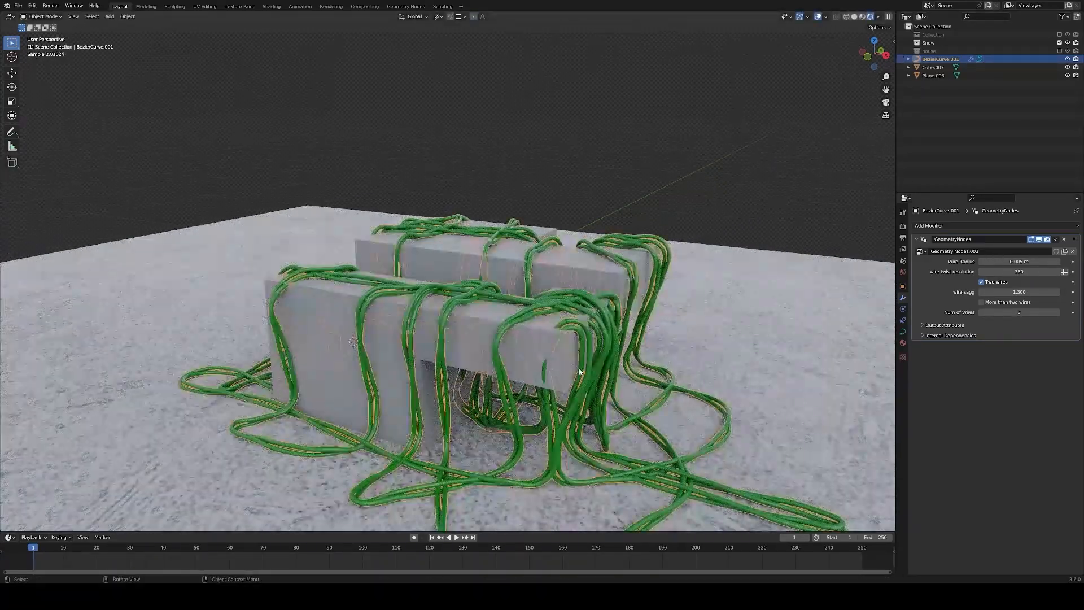
Move the wire points at the front block's end along the Y axis and return to Object Mode.
middle_click_drag(524, 354, 428, 357)
key("g")
key("y")
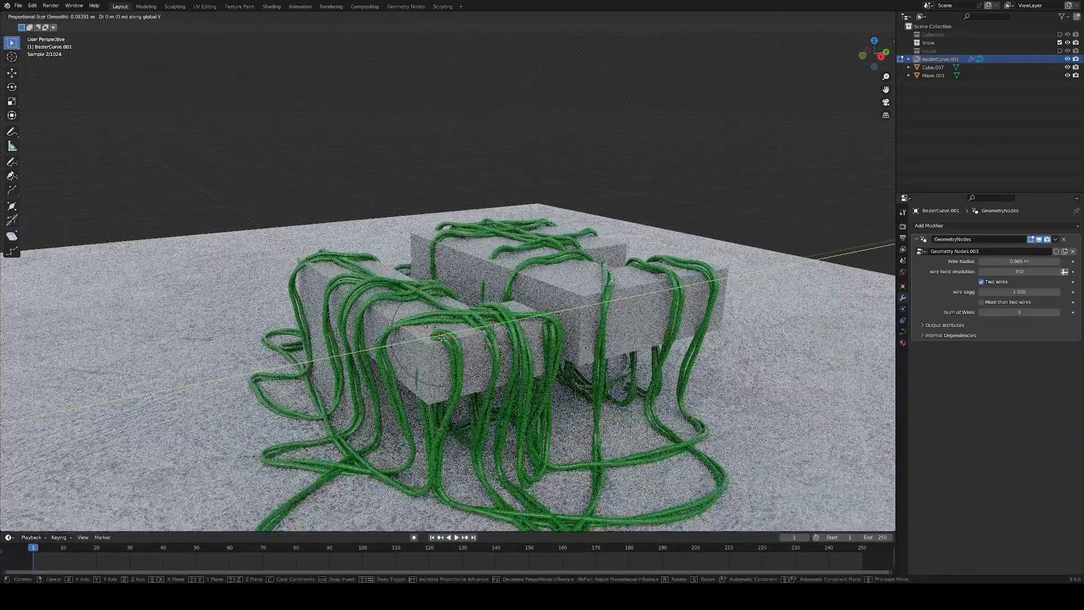
left_click(438, 343)
key("Tab")
Deselect the wire curve and save the Blender file.
left_click(304, 145)
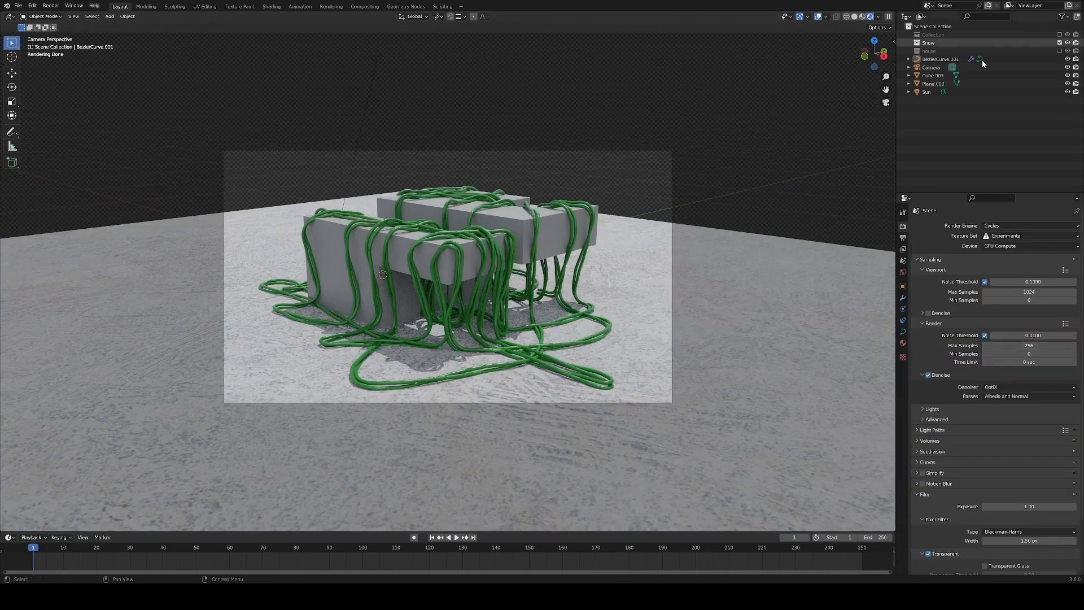
key("ctrl+s")
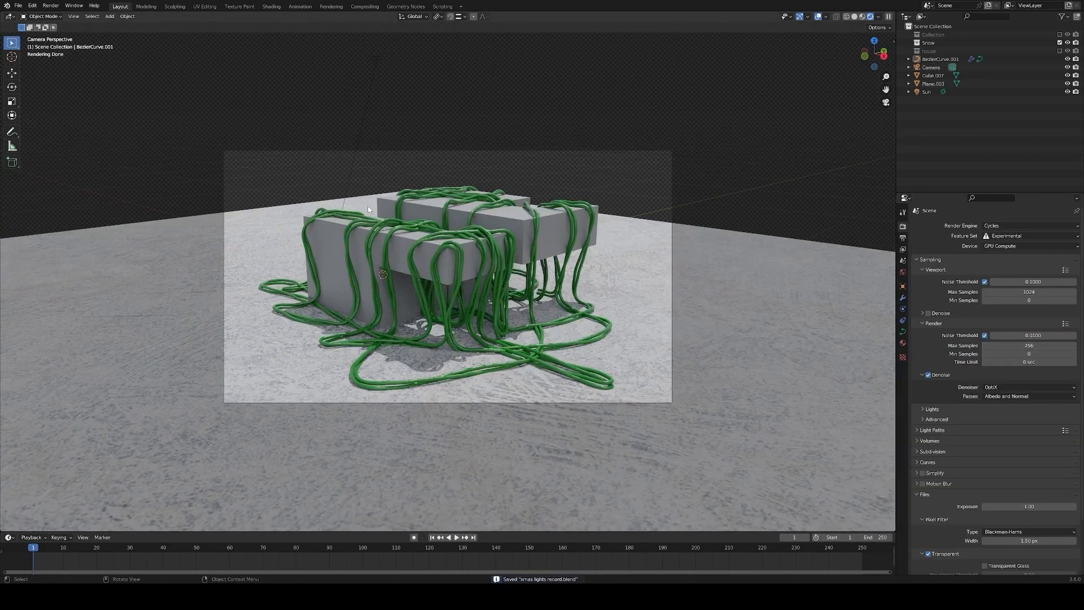